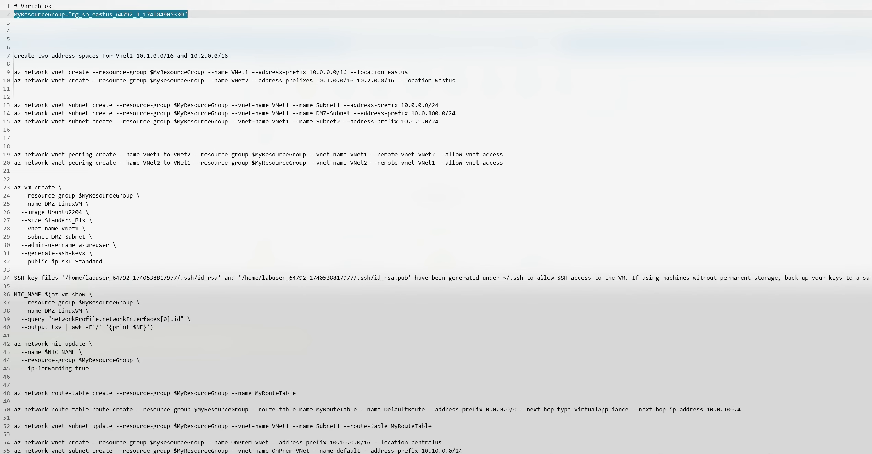
# Copy the two az network vnet create commands for VNet1 and VNet2 from the routing notes
pyautogui.tripleClick(75, 72)
pyautogui.click(136, 72)
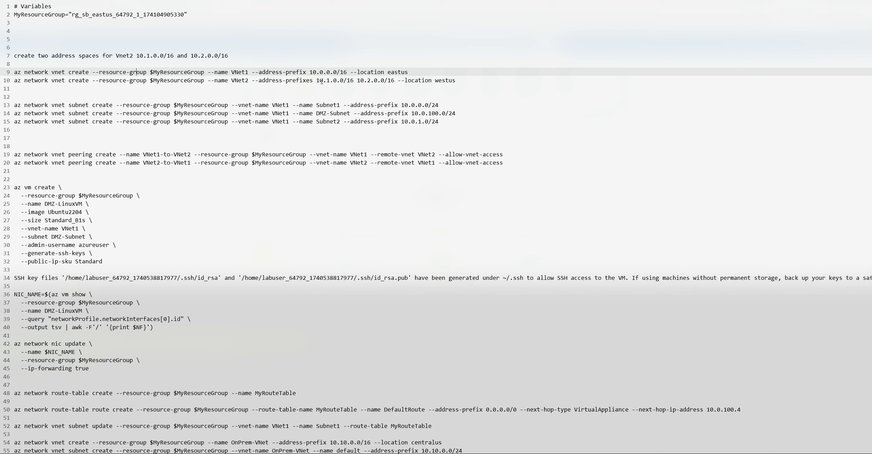
pyautogui.moveTo(14, 72); pyautogui.dragTo(435, 83)
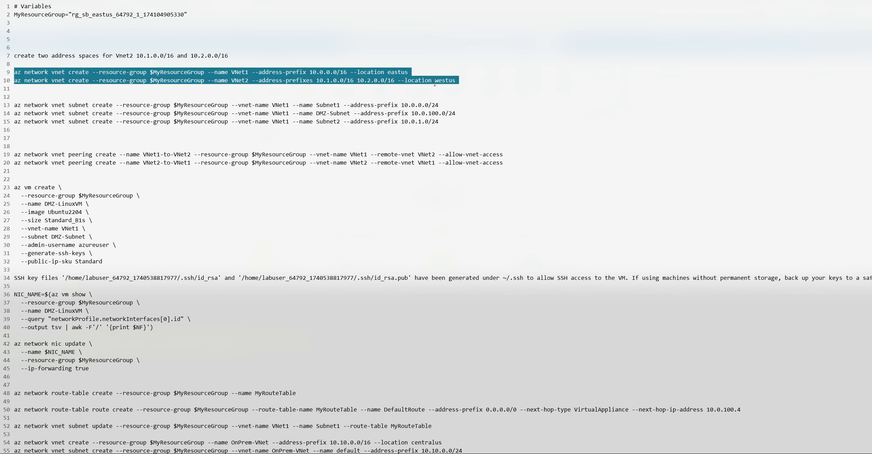
pyautogui.rightClick(378, 75)
pyautogui.click(401, 96)
# Switch to Azure Cloud Shell and run the copied commands, creating VNet1 (10.0.0.0/16, eastus) and VNet2 (10.1.0.0/16 and 10.2.0.0/16, westus)
pyautogui.moveTo(557, 453)
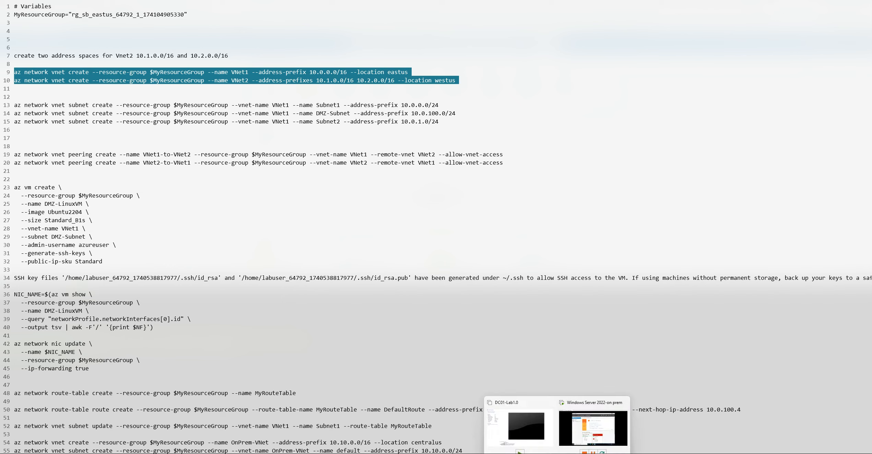
pyautogui.click(543, 453)
pyautogui.rightClick(293, 387)
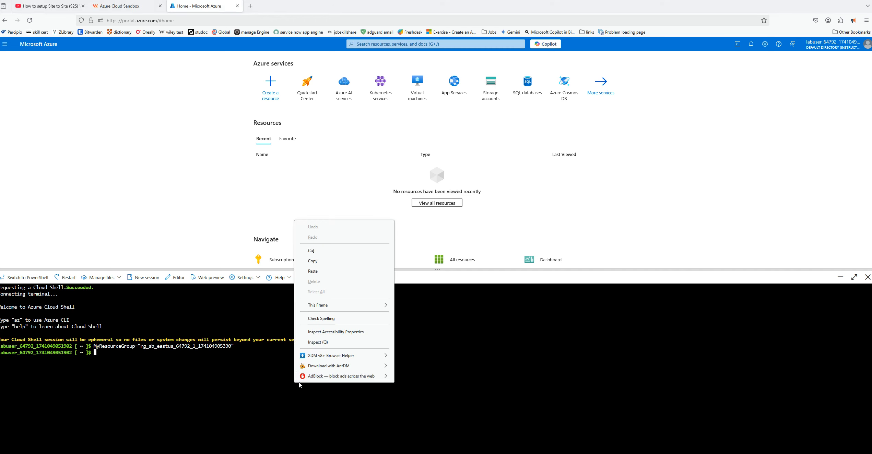
pyautogui.click(343, 272)
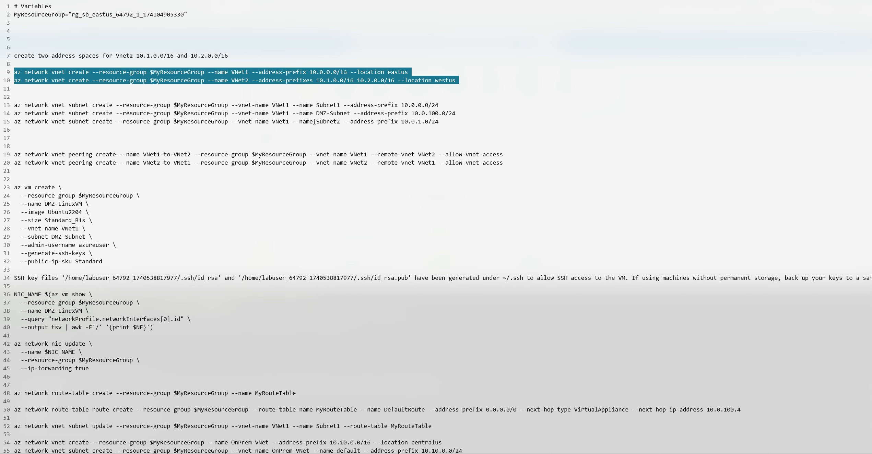
# Run the notes' three subnet commands in Azure Cloud Shell, adding Subnet1 (10.0.0.0/24), DMZ-Subnet (10.0.100.0/24) and Subnet2 (10.0.1.0/24) to VNet1
pyautogui.moveTo(15, 106); pyautogui.dragTo(460, 120)
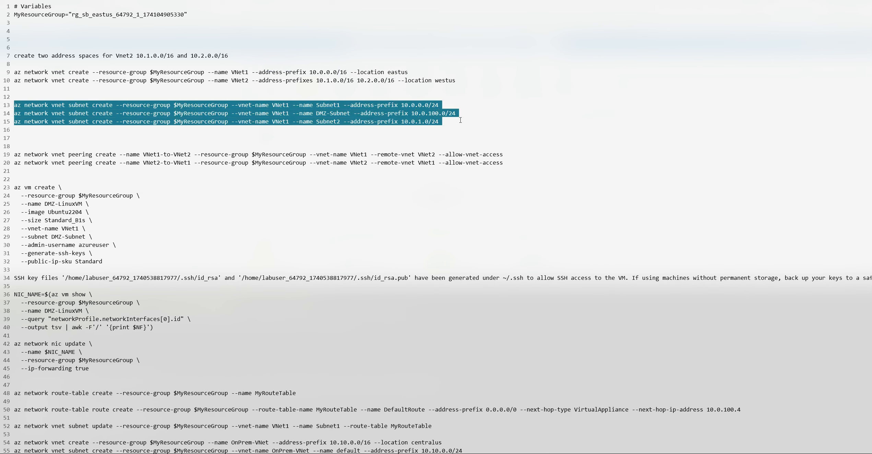
pyautogui.rightClick(175, 118)
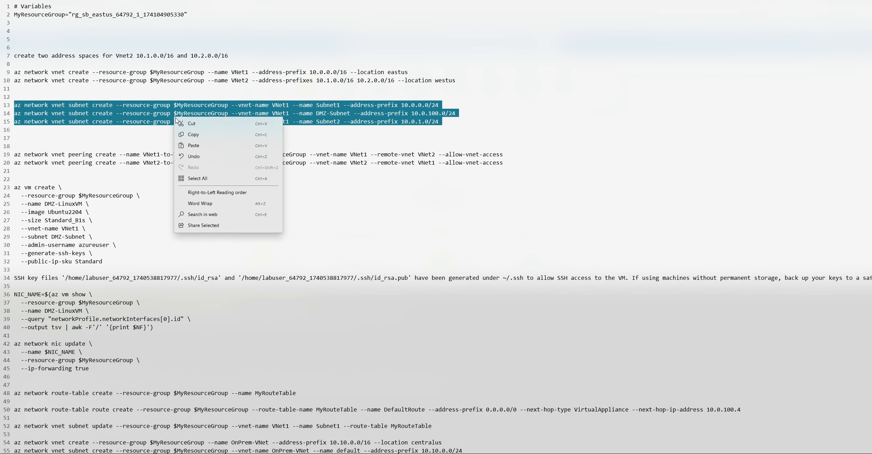
pyautogui.click(194, 132)
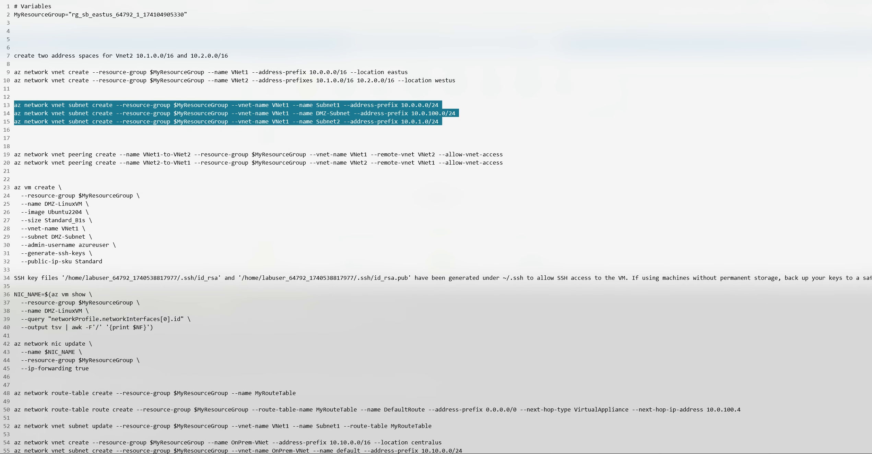
pyautogui.hotkey('alt', 'Tab')
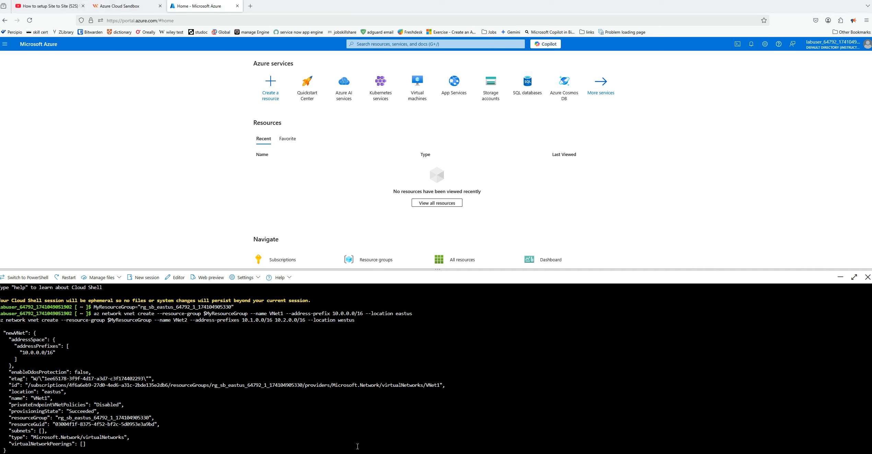
pyautogui.rightClick(249, 263)
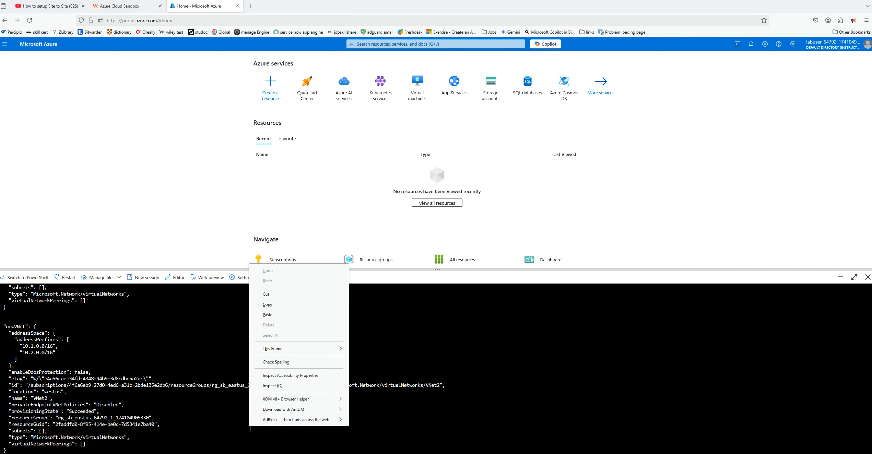
pyautogui.click(267, 314)
pyautogui.press('Return')
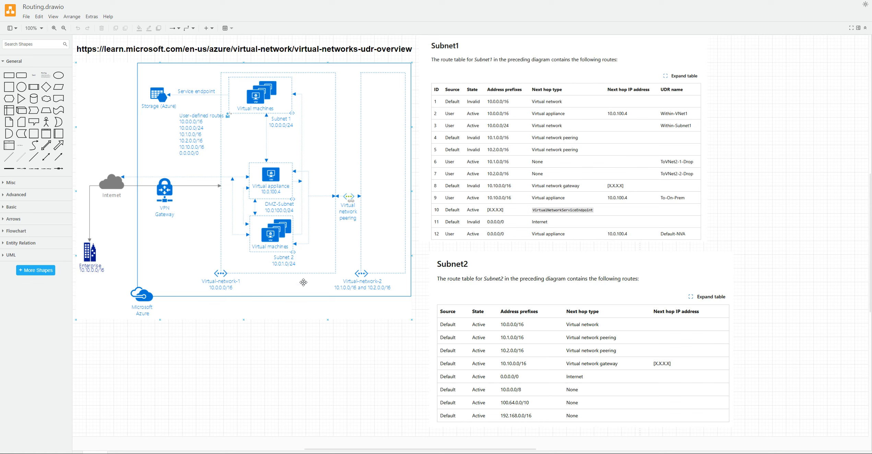
# Return from the draw.io network diagram to the routing notes and copy both VNet peering commands, VNet1-to-VNet2 and VNet2-to-VNet1
pyautogui.click(354, 210)
pyautogui.moveTo(556, 453)
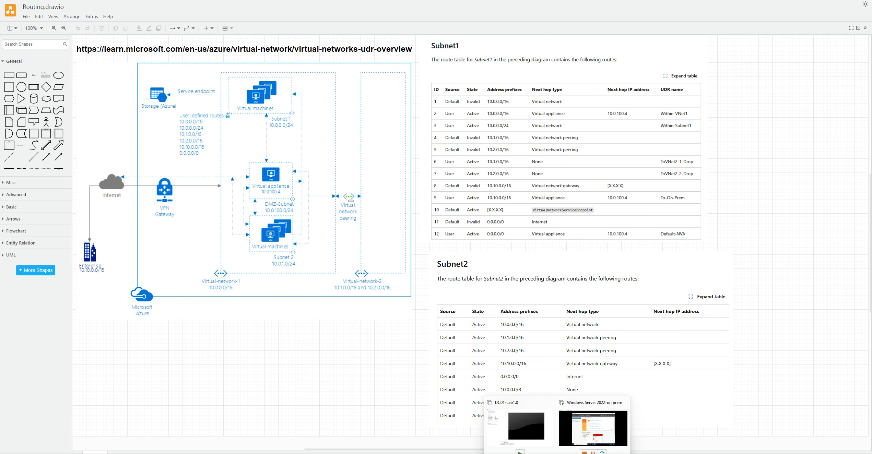
pyautogui.click(496, 453)
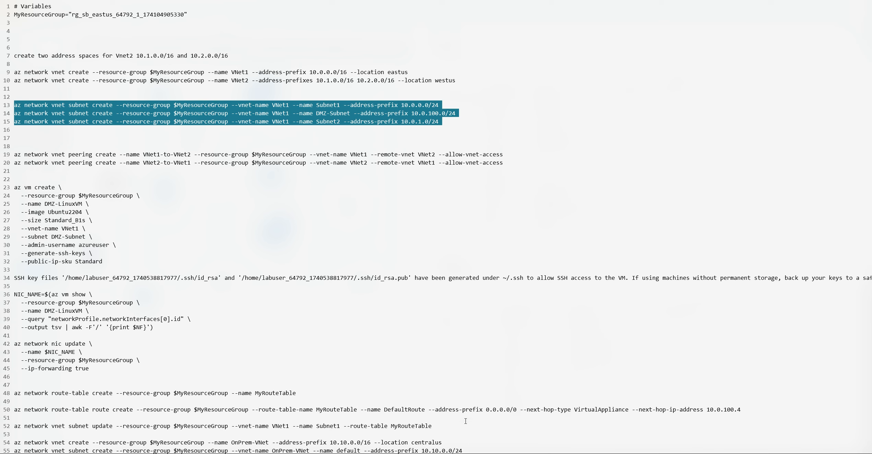
pyautogui.tripleClick(16, 154)
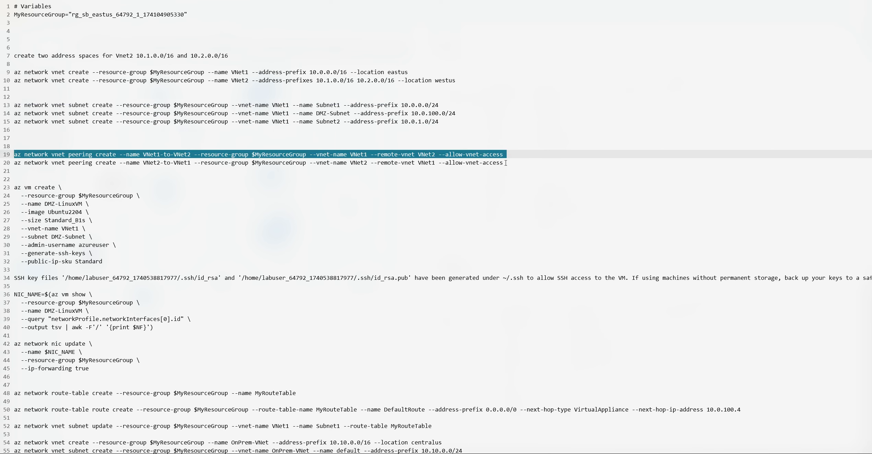
pyautogui.moveTo(506, 162); pyautogui.dragTo(14, 155)
pyautogui.rightClick(65, 157)
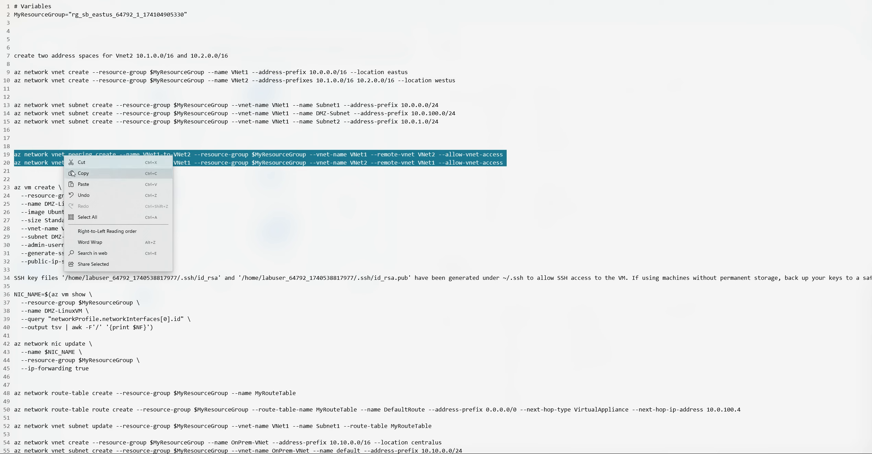
pyautogui.click(72, 173)
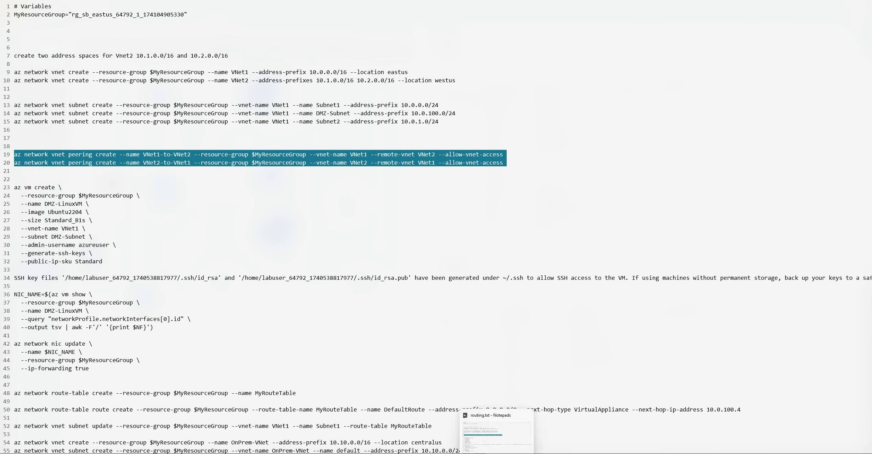
# Run the copied commands in Azure Cloud Shell to peer VNet1 and VNet2 in both directions with VNet access allowed
pyautogui.click(515, 446)
pyautogui.rightClick(493, 367)
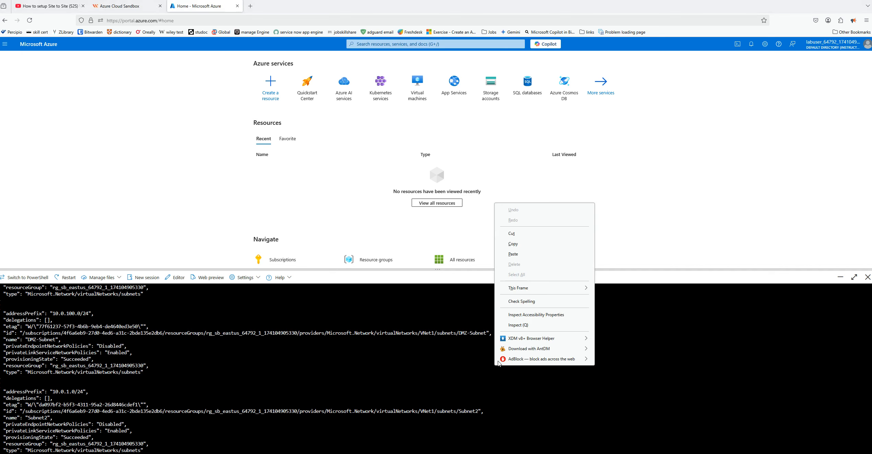
pyautogui.click(511, 257)
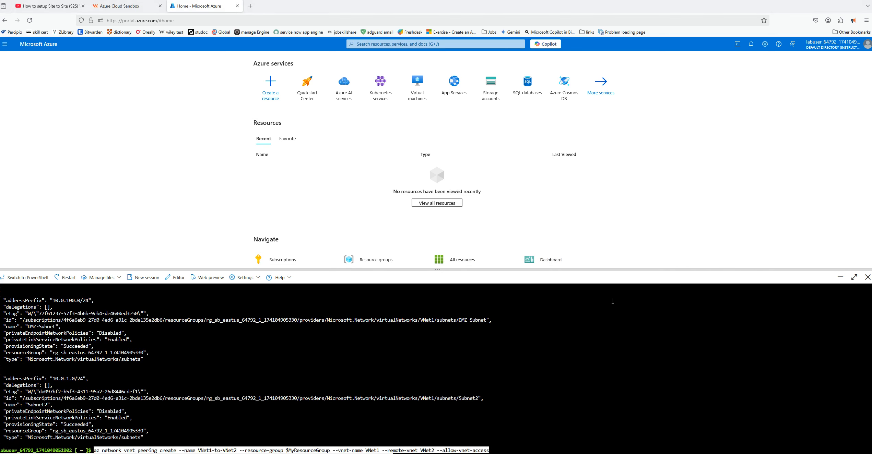
pyautogui.press('Return')
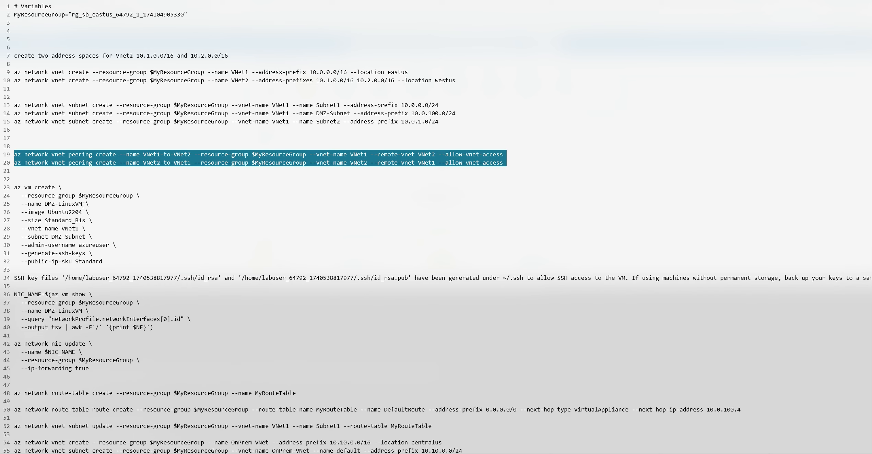
# Copy the az vm create block from the notes into Azure Cloud Shell to create DMZ-LinuxVM (Ubuntu2204, Standard_B1s) in VNet1's DMZ-Subnet
pyautogui.moveTo(14, 187); pyautogui.dragTo(135, 260)
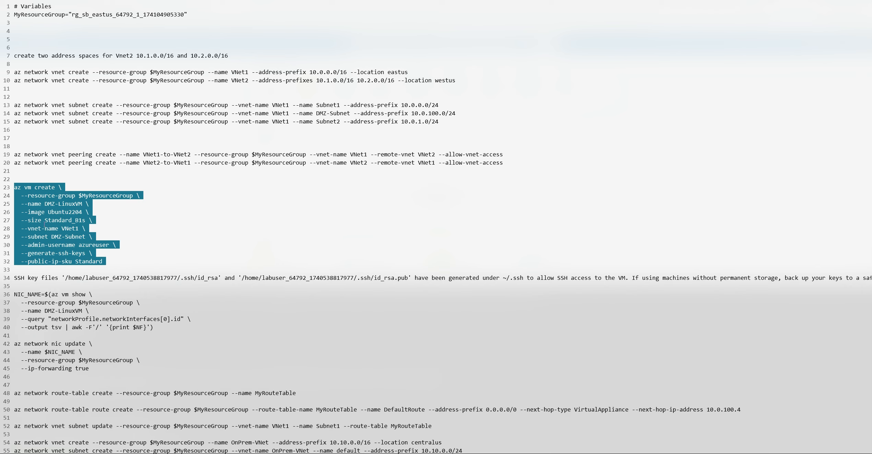
pyautogui.rightClick(53, 212)
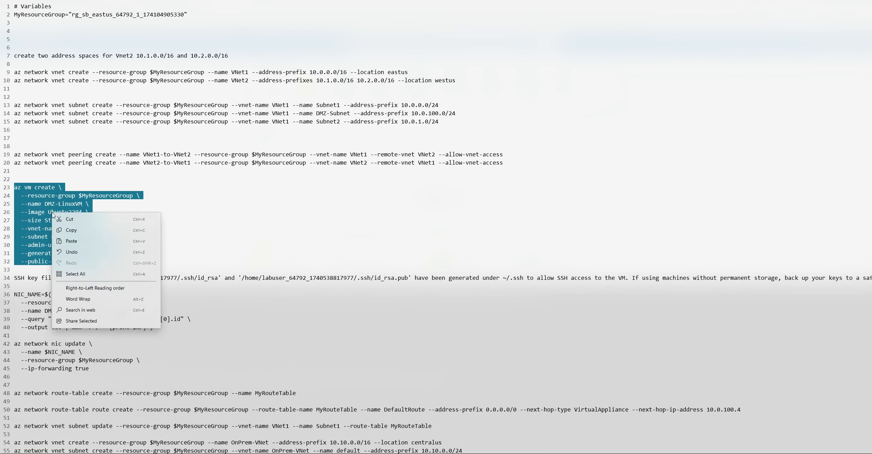
pyautogui.click(65, 230)
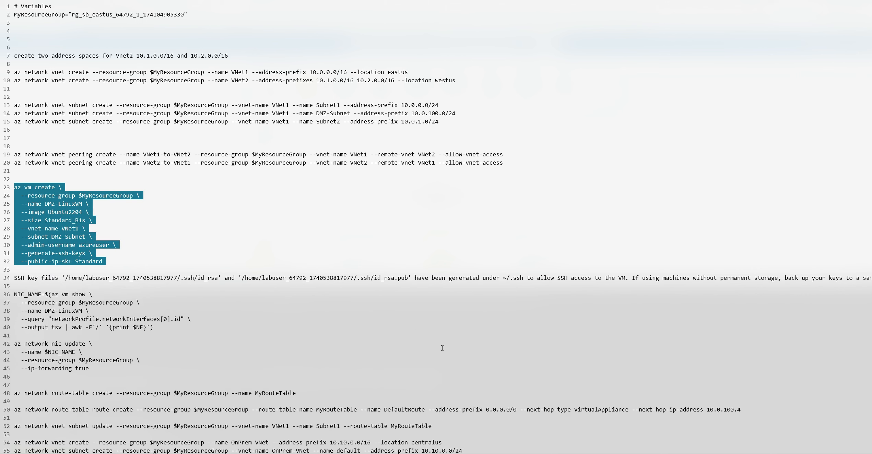
pyautogui.moveTo(557, 453)
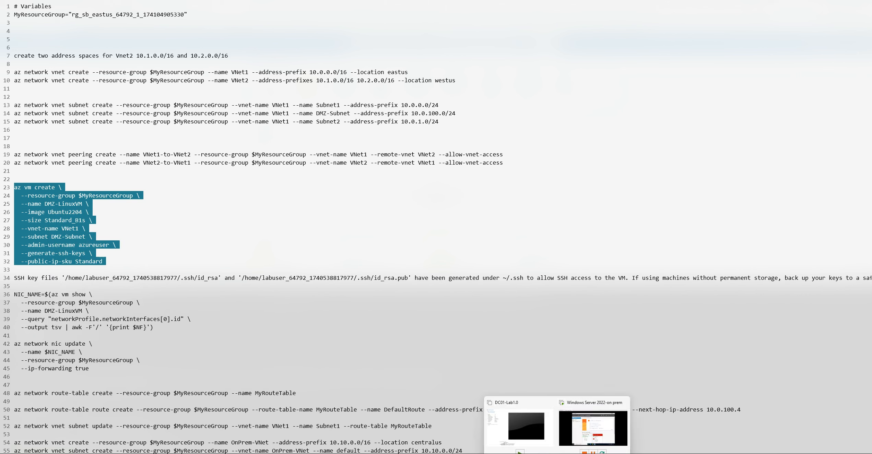
pyautogui.moveTo(579, 432)
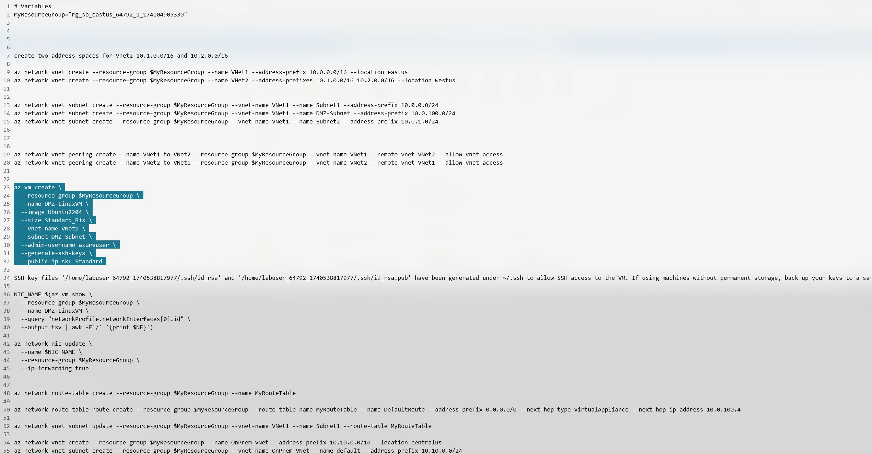
pyautogui.hotkey('alt', 'Tab')
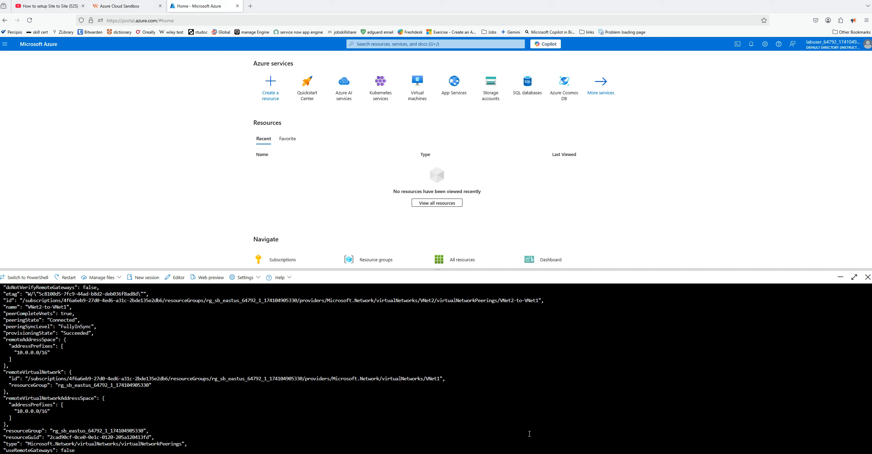
pyautogui.rightClick(238, 421)
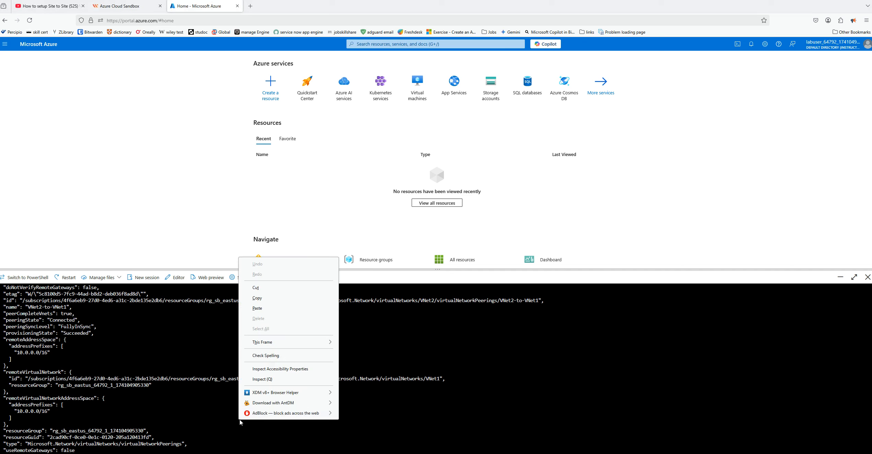
pyautogui.click(261, 312)
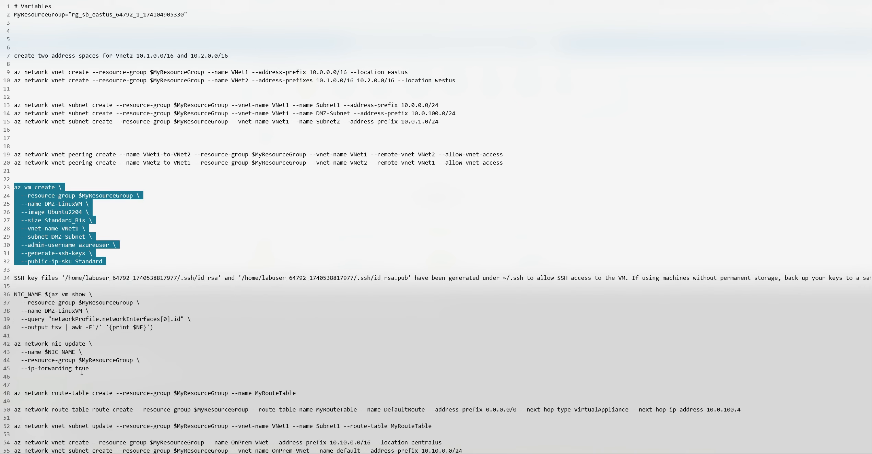
# Copy the NIC_NAME lookup for DMZ-LinuxVM together with the az network nic update command that enables IP forwarding
pyautogui.moveTo(92, 369); pyautogui.dragTo(25, 369)
pyautogui.click(45, 369)
pyautogui.moveTo(103, 369); pyautogui.dragTo(13, 294)
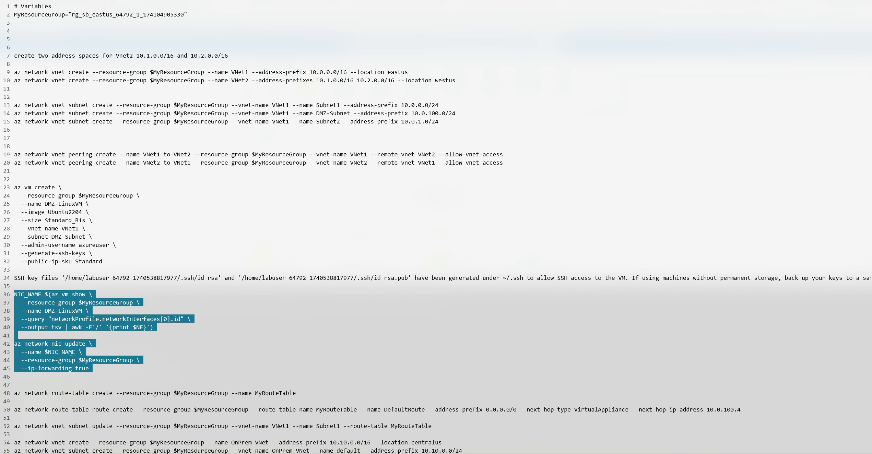
pyautogui.rightClick(57, 305)
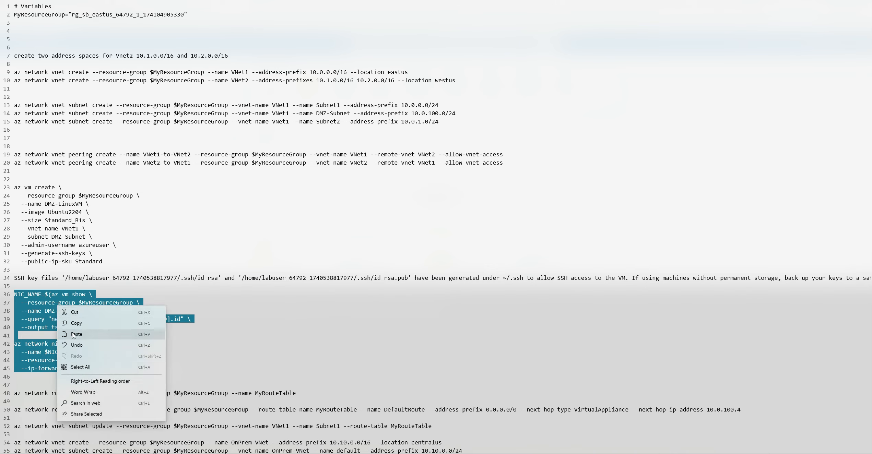
pyautogui.click(81, 328)
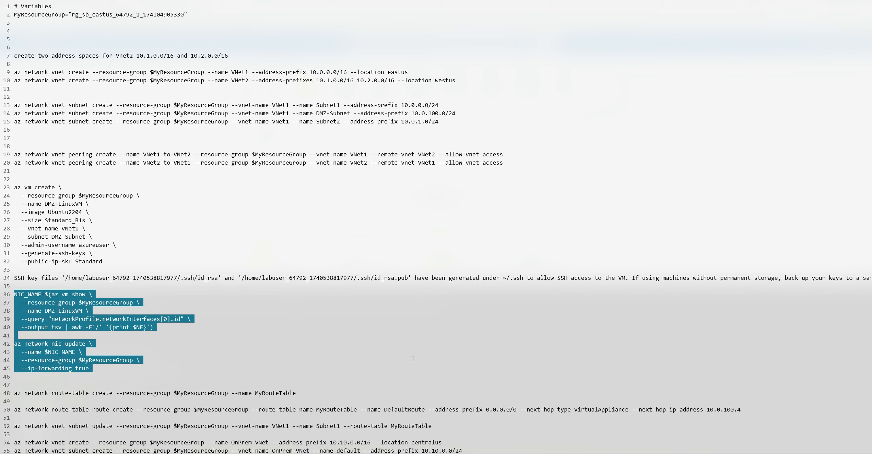
# Run the copied NIC_NAME lookup and az network nic update commands in Azure Cloud Shell to enable IP forwarding on DMZ-LinuxVM's network interface
pyautogui.scroll(-3, 413, 359)
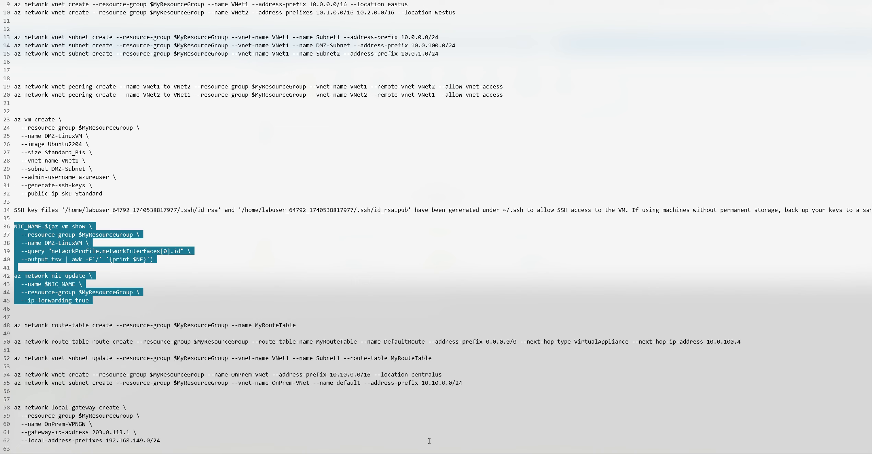
pyautogui.moveTo(557, 453)
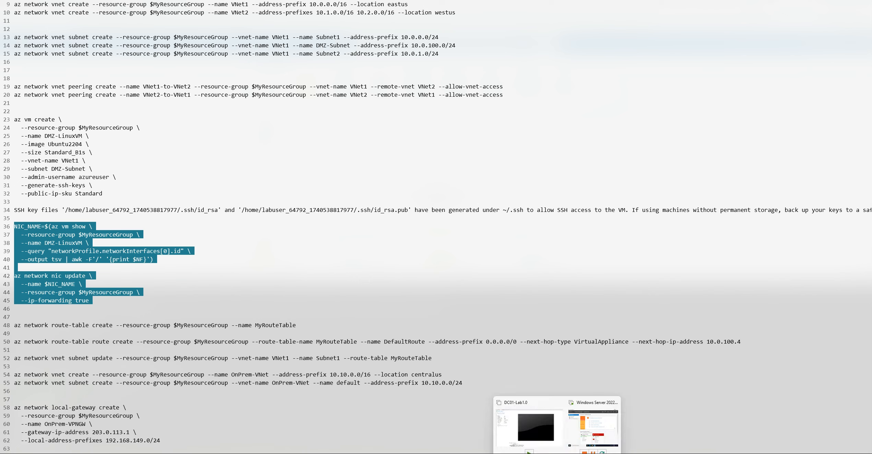
pyautogui.click(443, 453)
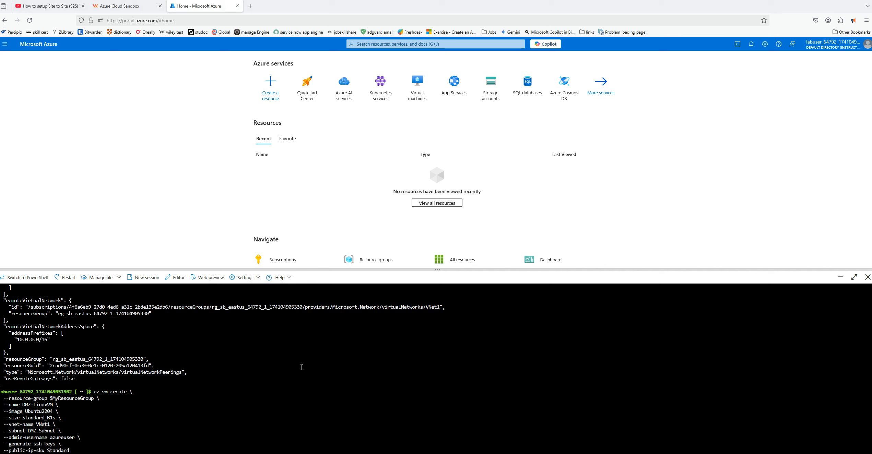
pyautogui.rightClick(302, 367)
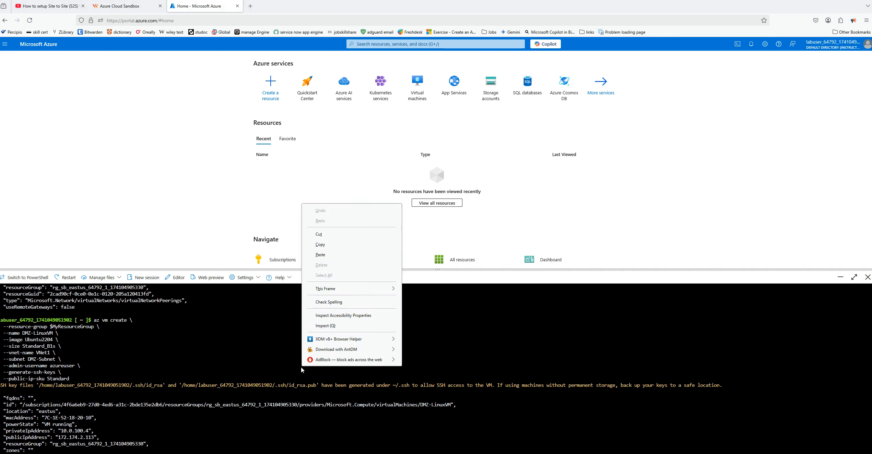
pyautogui.click(318, 259)
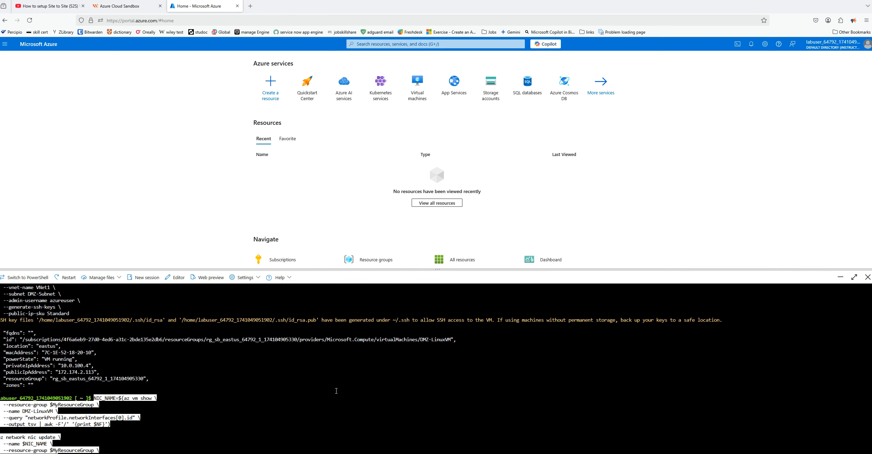
pyautogui.press('Return')
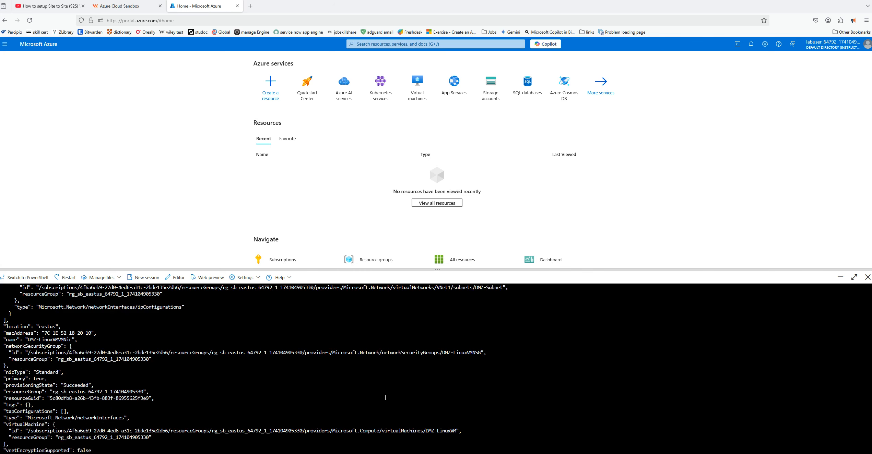
# Open DMZ-LinuxVM from the portal's list of all resources and review its virtual machine and networking properties
pyautogui.click(5, 44)
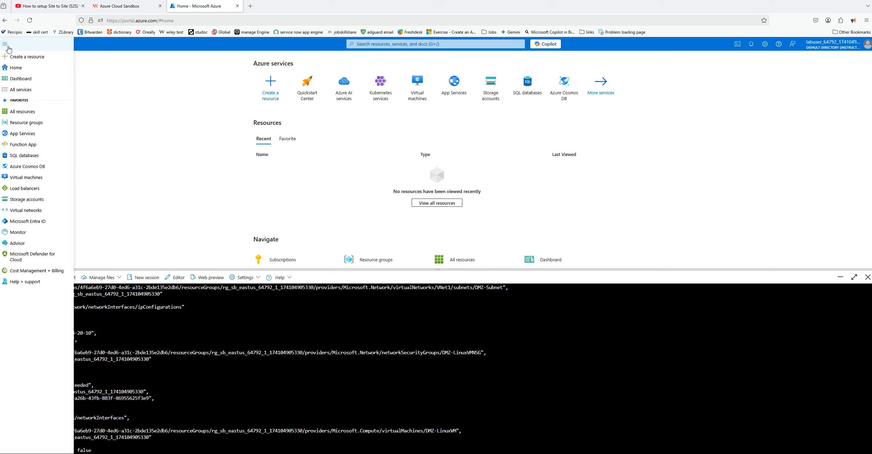
pyautogui.click(21, 112)
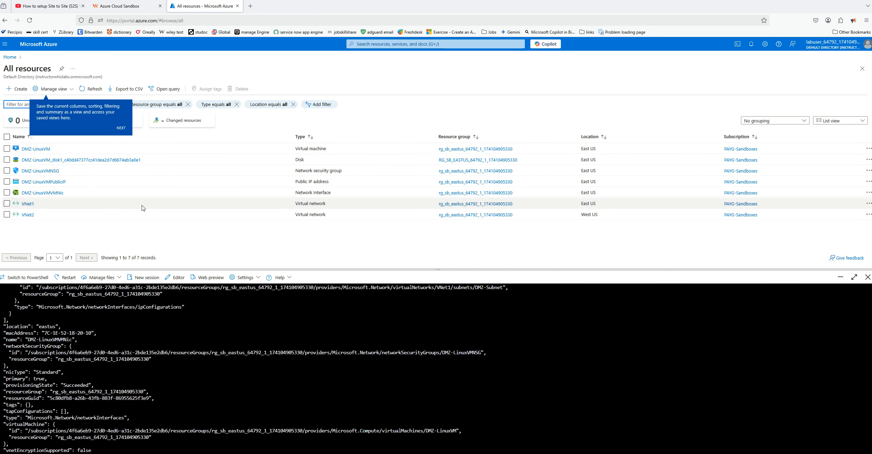
pyautogui.click(36, 148)
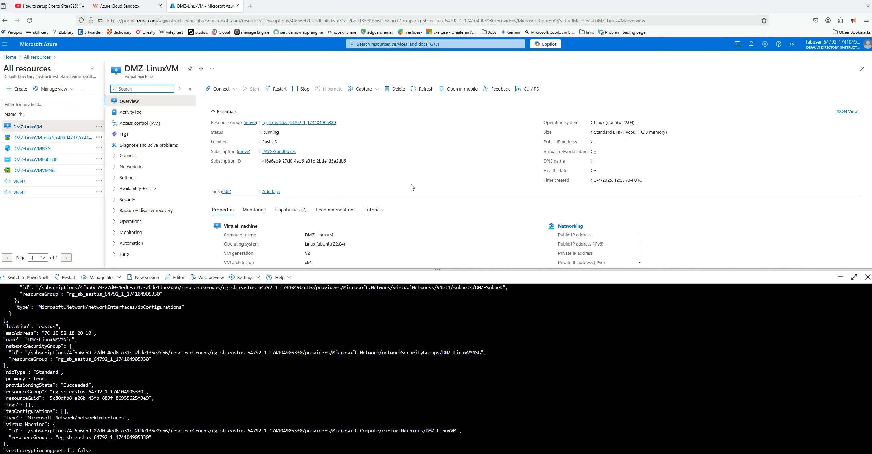
pyautogui.scroll(-2, 685, 204)
pyautogui.scroll(-1, 687, 204)
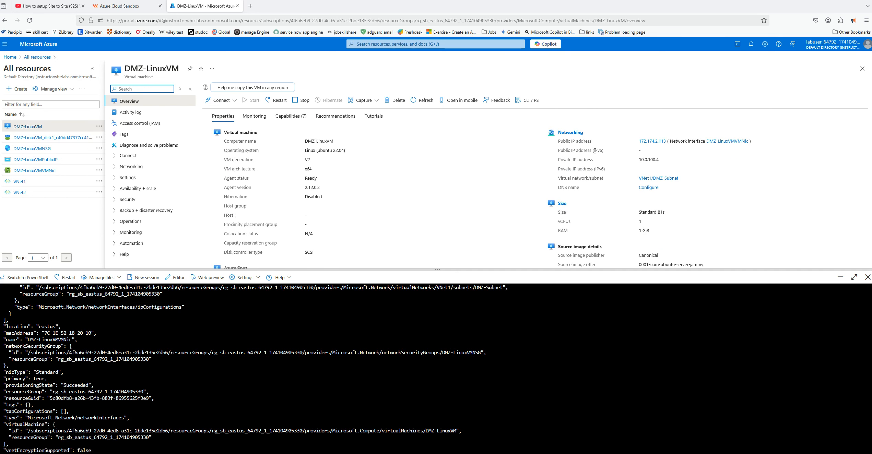
# Check the security rules and the IP forwarding setting of DMZ-LinuxVM's network interface, and return to the portal home page
pyautogui.click(571, 133)
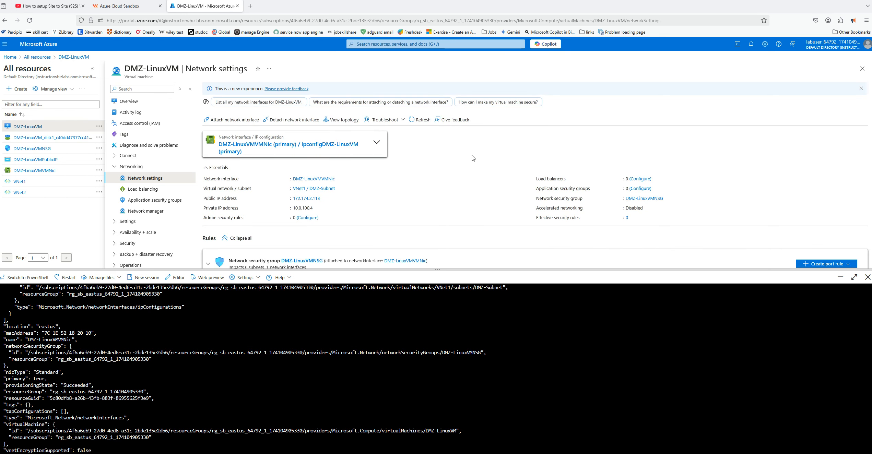
pyautogui.scroll(-4, 465, 167)
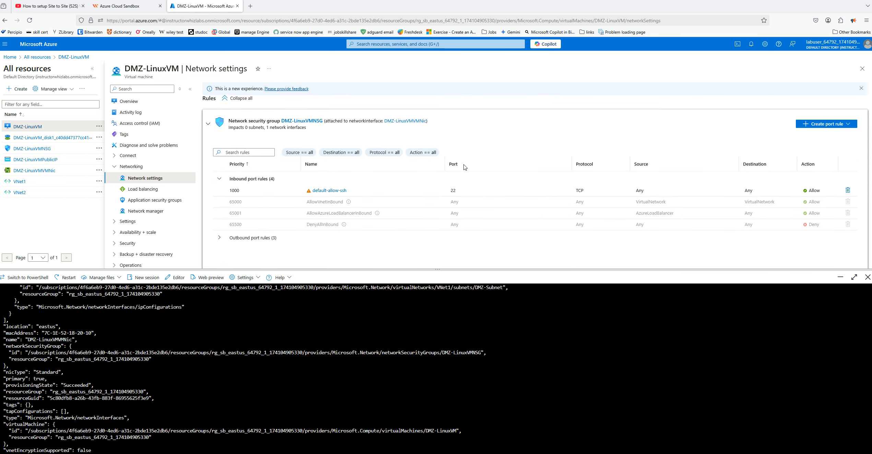
pyautogui.scroll(4, 464, 168)
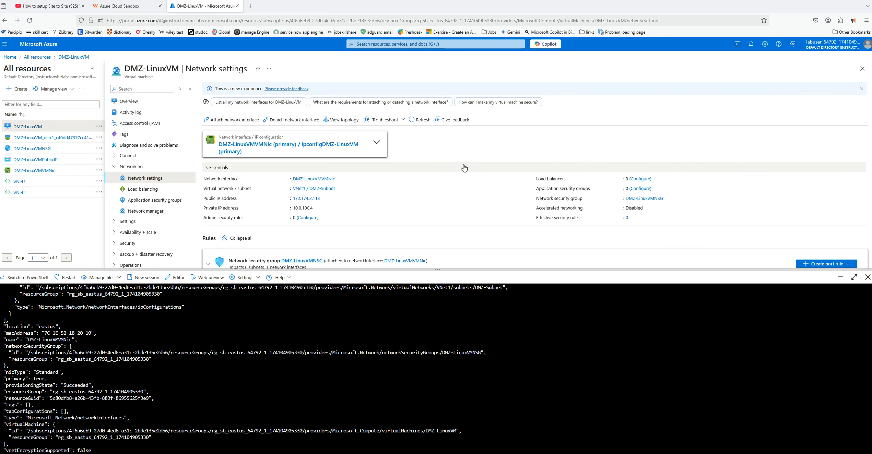
pyautogui.click(285, 147)
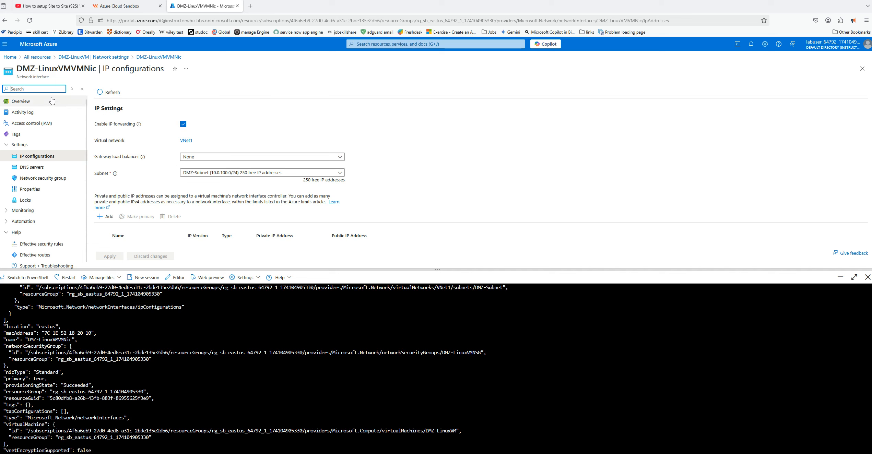
pyautogui.click(10, 57)
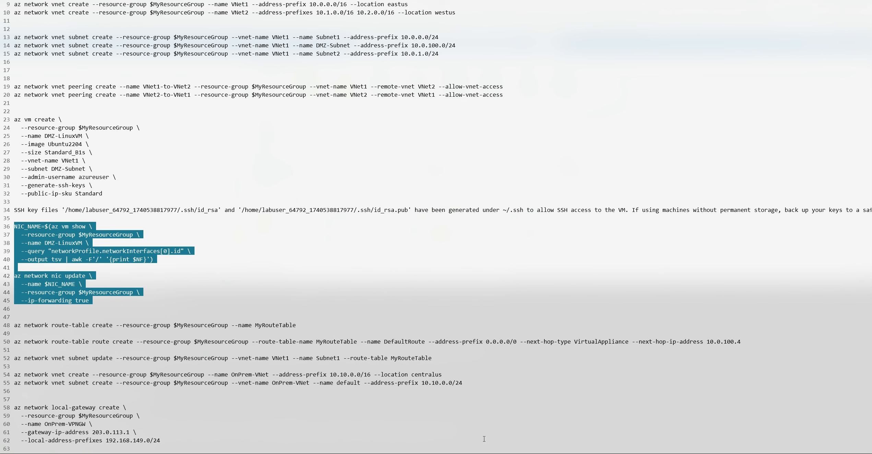
# Review the local-gateway create block for OnPrem-VPNGW in the routing notes, including its gateway IP address
pyautogui.scroll(-5, 235, 280)
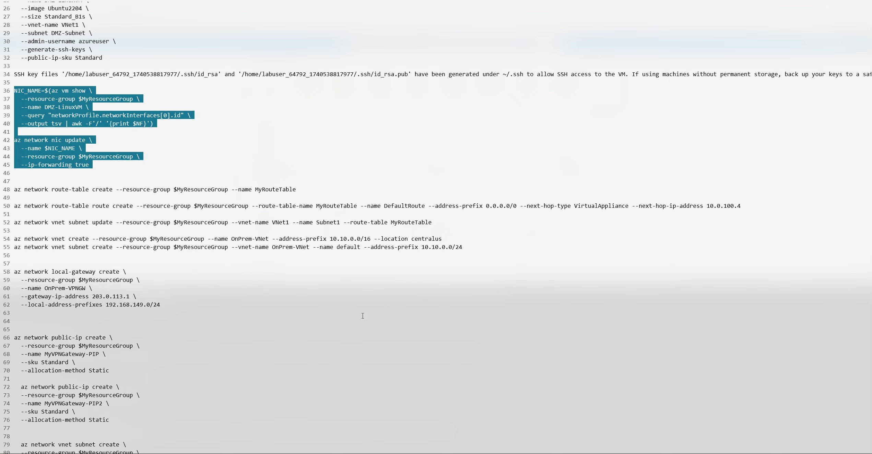
pyautogui.scroll(-3, 242, 287)
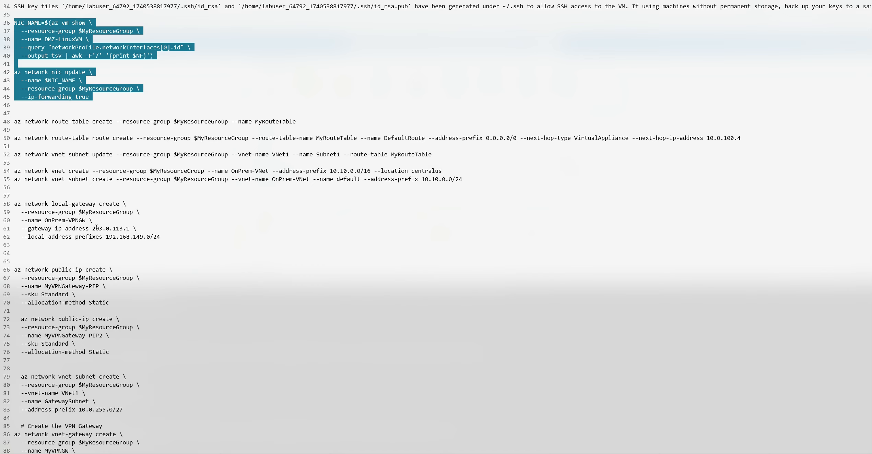
pyautogui.moveTo(93, 228); pyautogui.dragTo(131, 229)
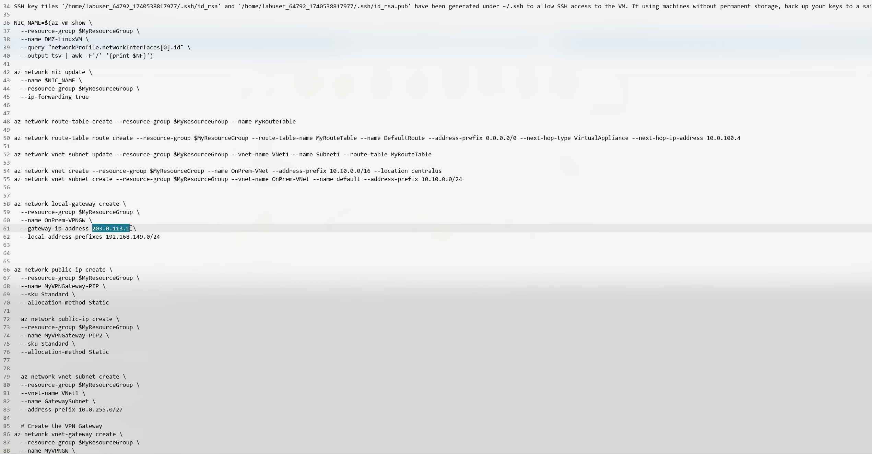
pyautogui.moveTo(132, 237); pyautogui.dragTo(144, 236)
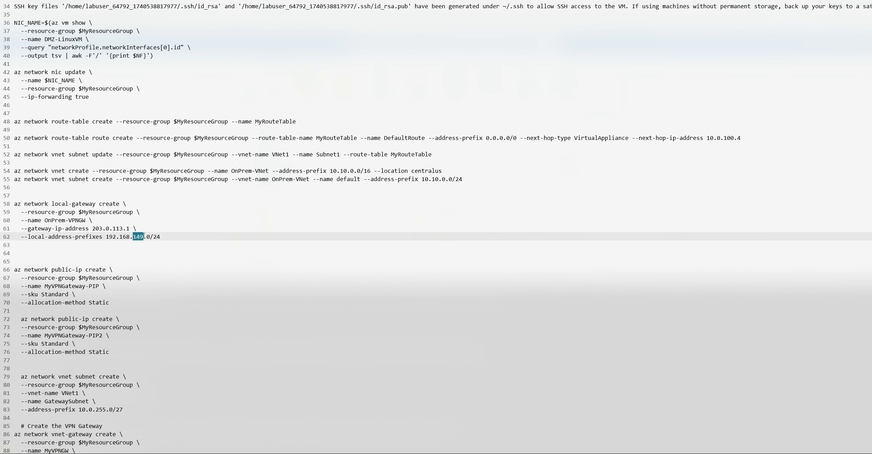
pyautogui.hotkey('ctrl', 'End')
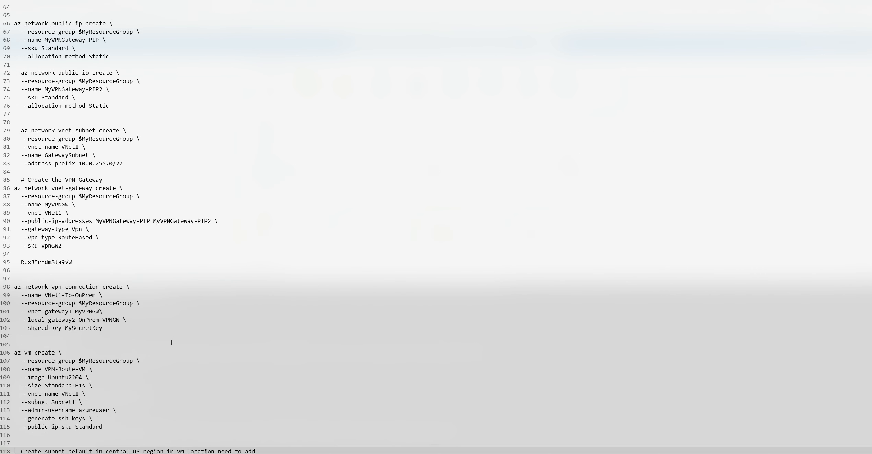
pyautogui.press('Up')
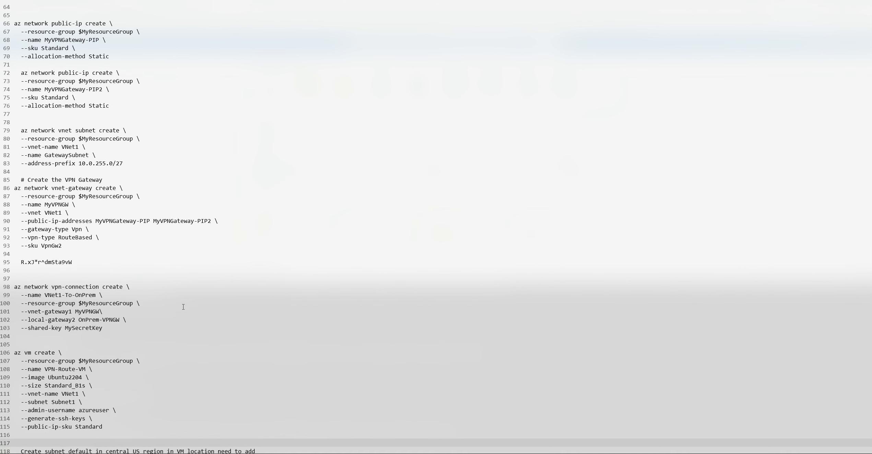
pyautogui.scroll(-15, 191, 269)
pyautogui.scroll(16, 185, 270)
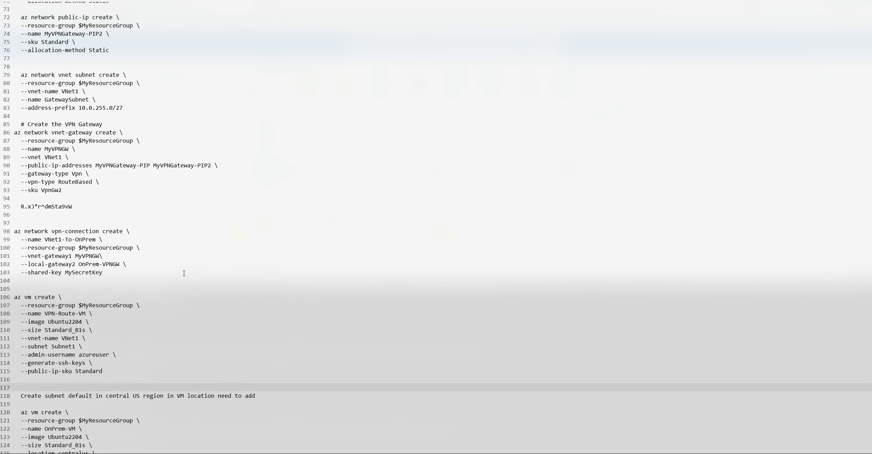
pyautogui.scroll(5, 183, 273)
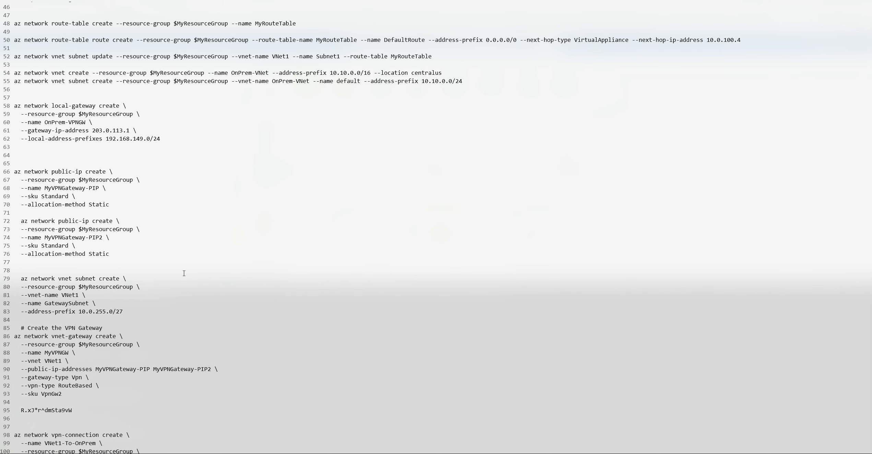
pyautogui.scroll(7, 134, 147)
pyautogui.scroll(-7, 122, 184)
# Set the local address prefix in the OnPrem-VPNGW local-gateway command to 192.168.138.0/24
pyautogui.doubleClick(140, 138)
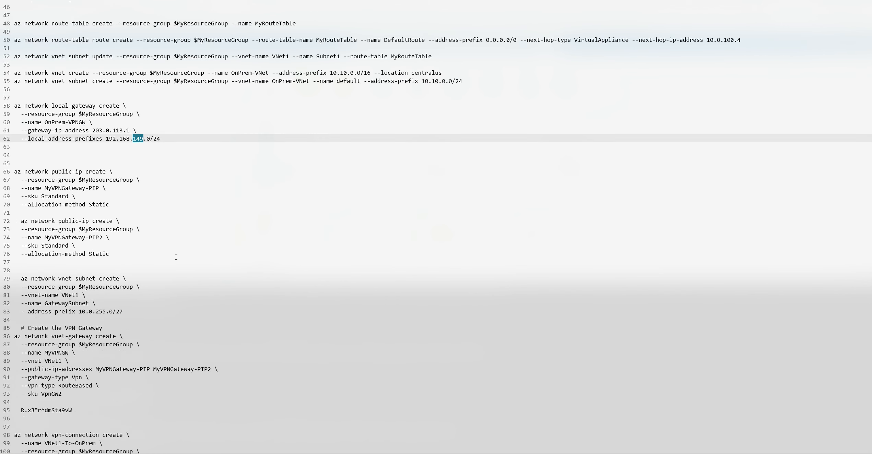
pyautogui.write('138')
pyautogui.click(190, 156)
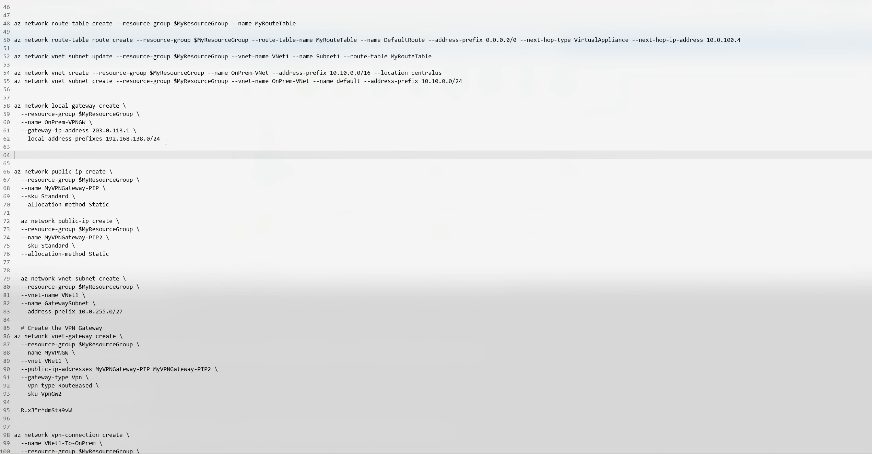
# Copy the complete az network local-gateway create block for OnPrem-VPNGW from the routing notes
pyautogui.scroll(3, 166, 141)
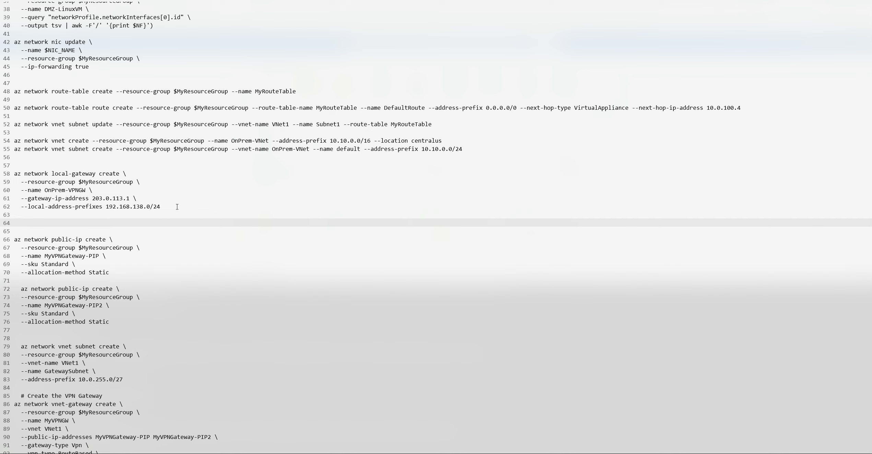
pyautogui.moveTo(14, 173); pyautogui.dragTo(123, 181)
pyautogui.click(125, 173)
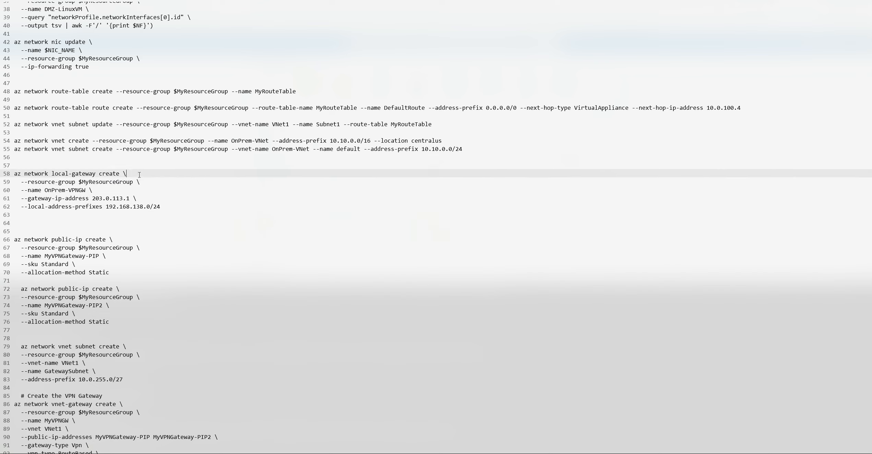
pyautogui.moveTo(14, 174); pyautogui.dragTo(174, 210)
pyautogui.rightClick(57, 188)
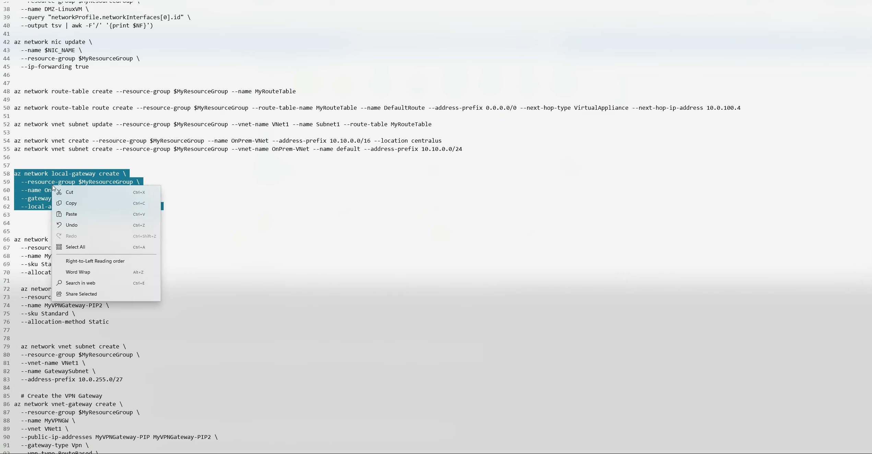
pyautogui.click(69, 203)
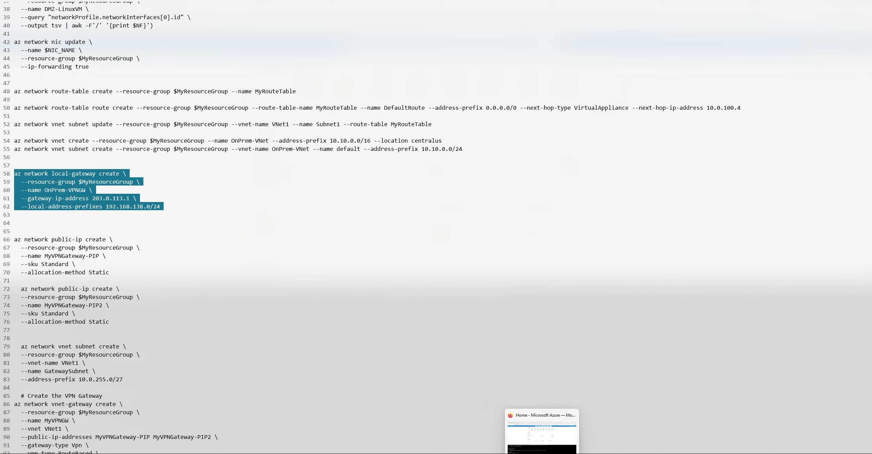
# Run the copied command in Azure Cloud Shell to create local gateway OnPrem-VPNGW with gateway IP 203.0.113.1 and prefix 192.168.138.0/24
pyautogui.click(541, 453)
pyautogui.rightClick(161, 449)
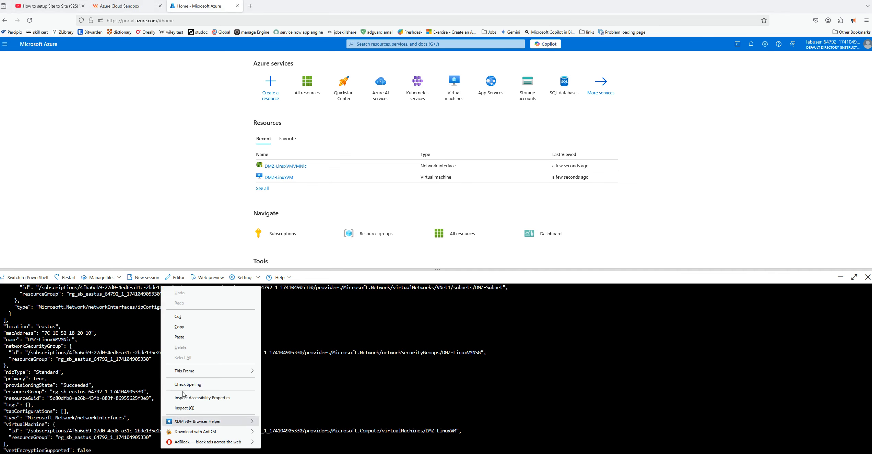
pyautogui.click(192, 339)
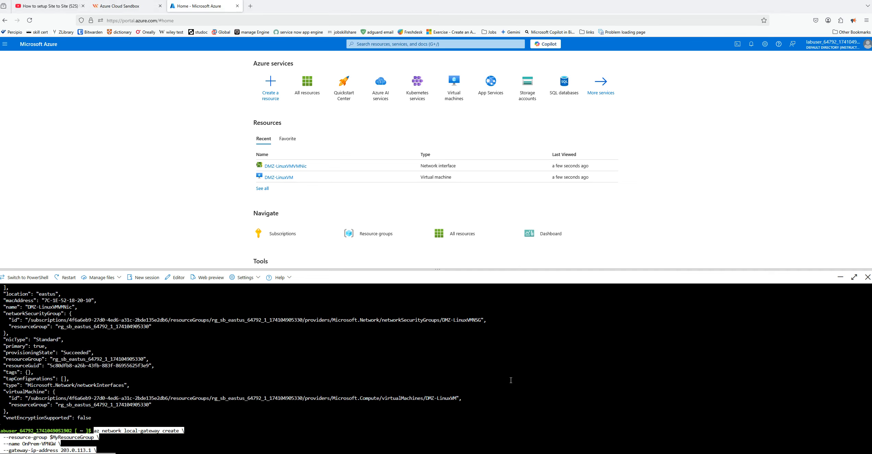
pyautogui.press('Return')
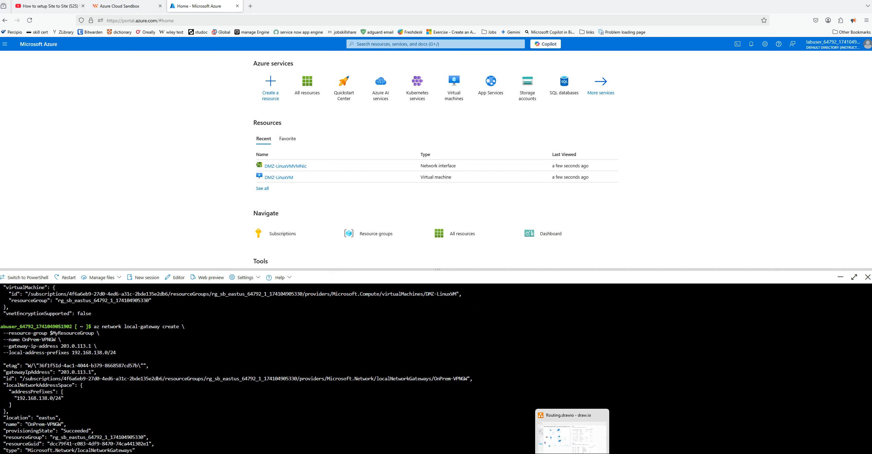
# Copy both az network public-ip create blocks, for MyVPNGateway-PIP and MyVPNGateway-PIP2, from the routing notes
pyautogui.click(542, 453)
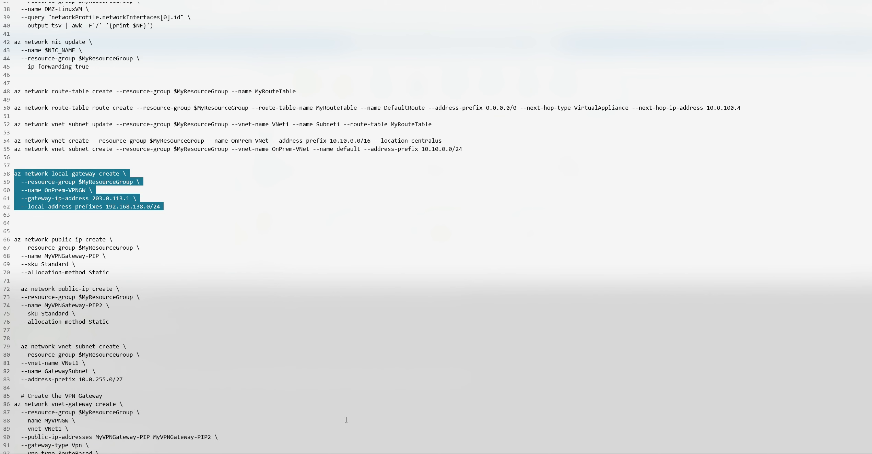
pyautogui.scroll(-3, 187, 224)
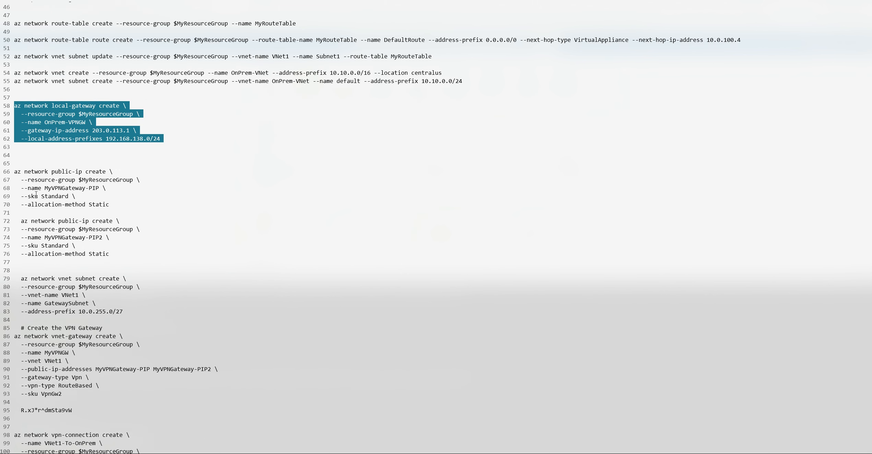
pyautogui.moveTo(14, 171); pyautogui.dragTo(140, 252)
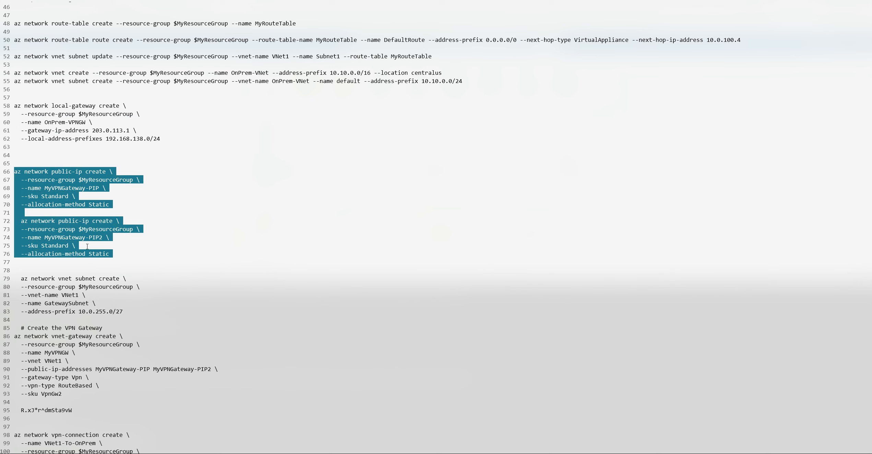
pyautogui.rightClick(56, 237)
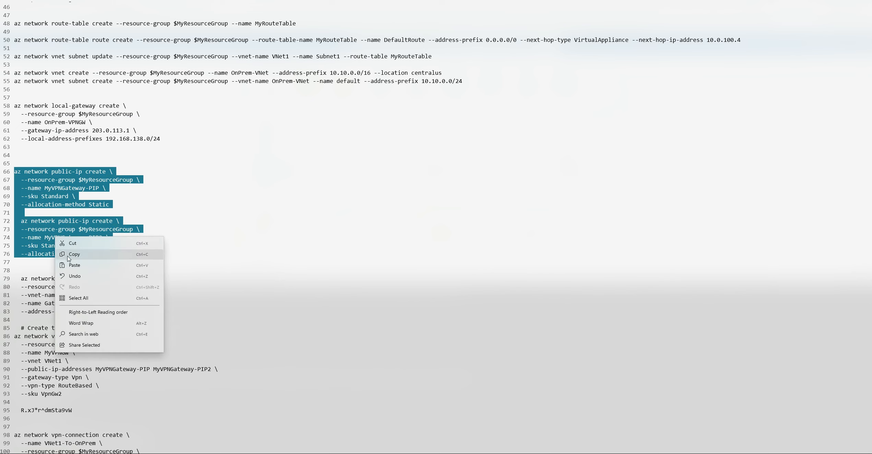
pyautogui.click(126, 251)
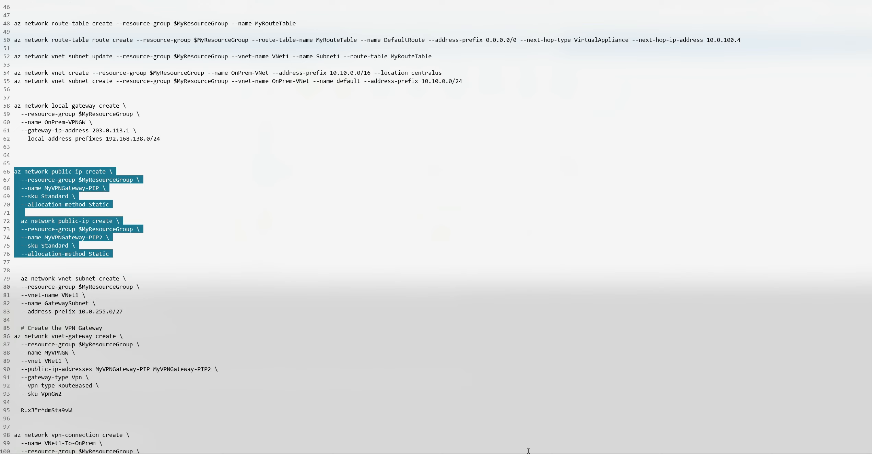
# Run the copied commands in Azure Cloud Shell to create Standard static public IPs MyVPNGateway-PIP and MyVPNGateway-PIP2
pyautogui.click(542, 452)
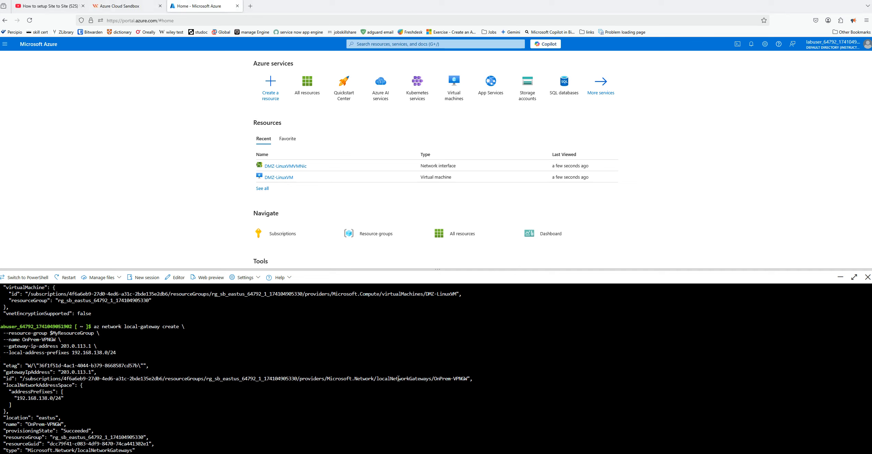
pyautogui.rightClick(247, 401)
pyautogui.click(248, 289)
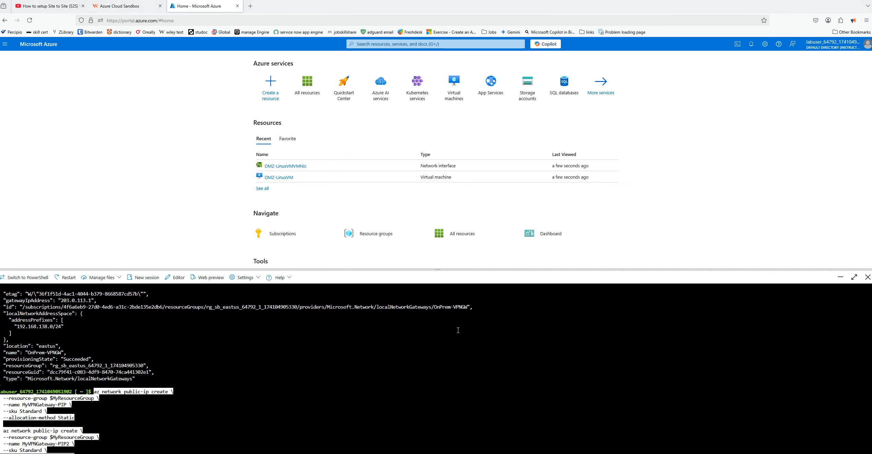
pyautogui.press('Return')
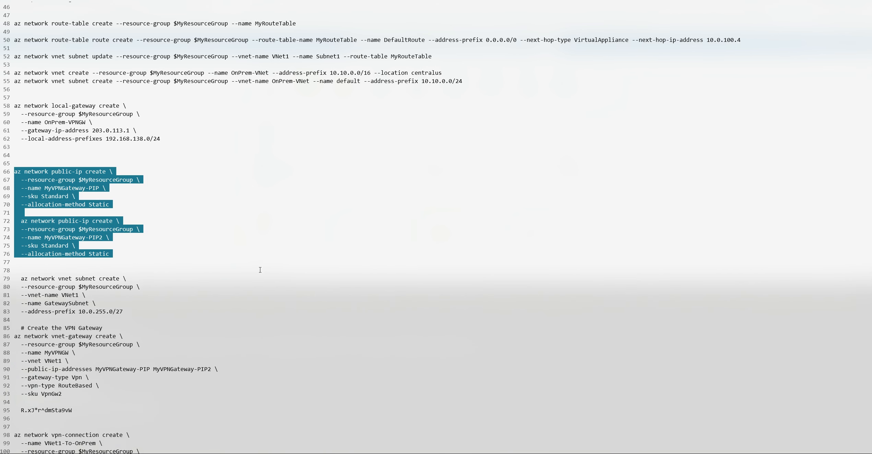
# Copy the az network vnet subnet create block for GatewaySubnet from the routing notes
pyautogui.scroll(-3, 260, 270)
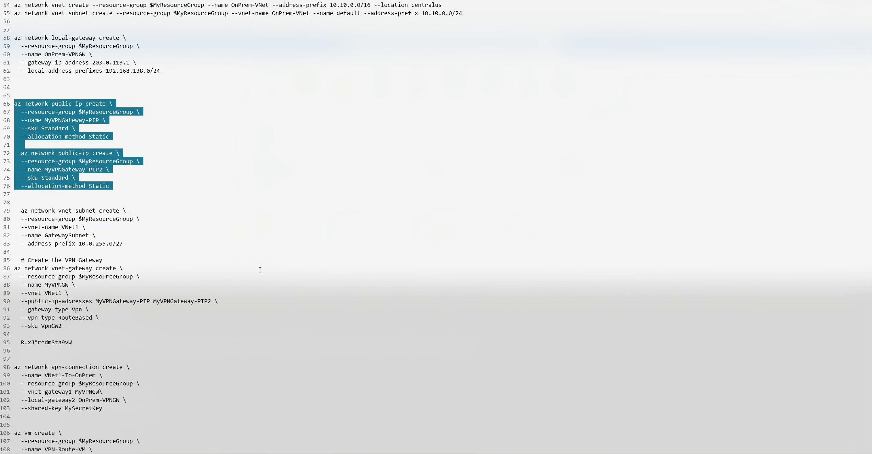
pyautogui.scroll(-3, 260, 269)
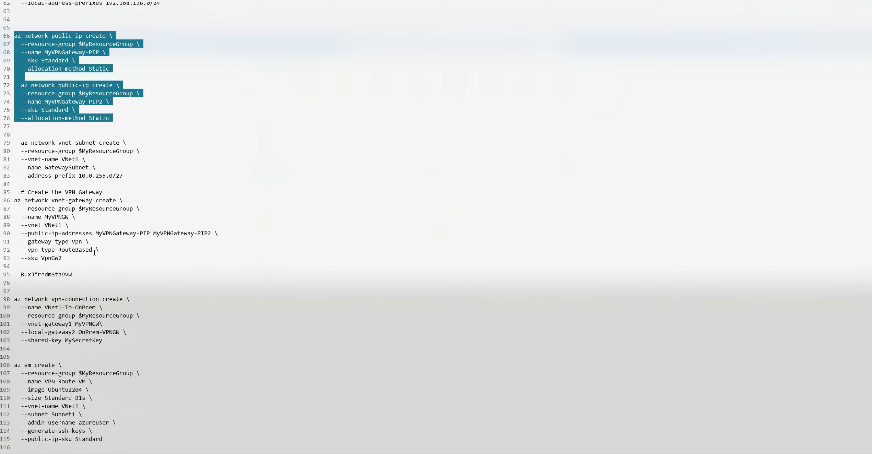
pyautogui.moveTo(67, 259); pyautogui.dragTo(13, 201)
pyautogui.click(141, 264)
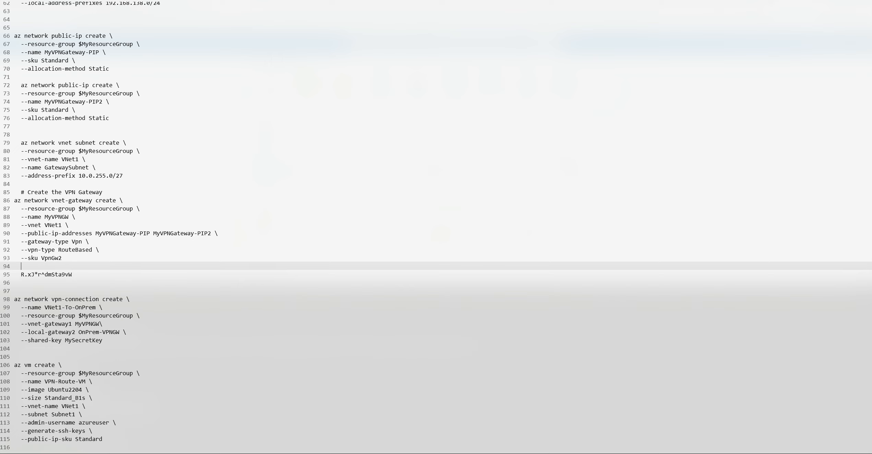
pyautogui.hotkey('alt', 'Tab')
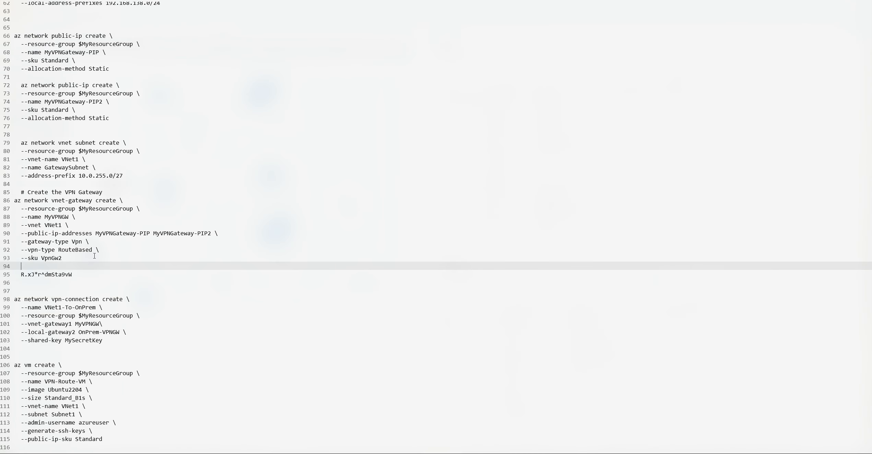
pyautogui.moveTo(21, 143); pyautogui.dragTo(136, 175)
pyautogui.rightClick(66, 172)
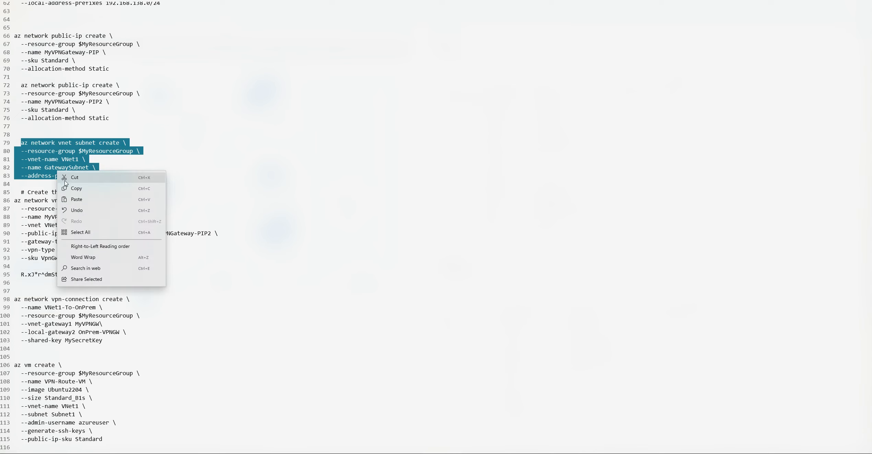
pyautogui.click(70, 190)
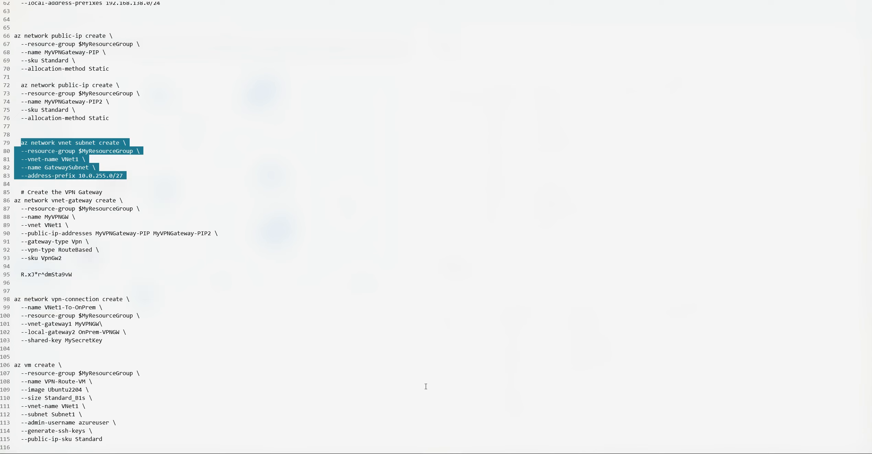
# Run the copied command in Azure Cloud Shell to create GatewaySubnet in VNet1 with address prefix 10.0.255.0/27
pyautogui.hotkey('alt', 'Tab')
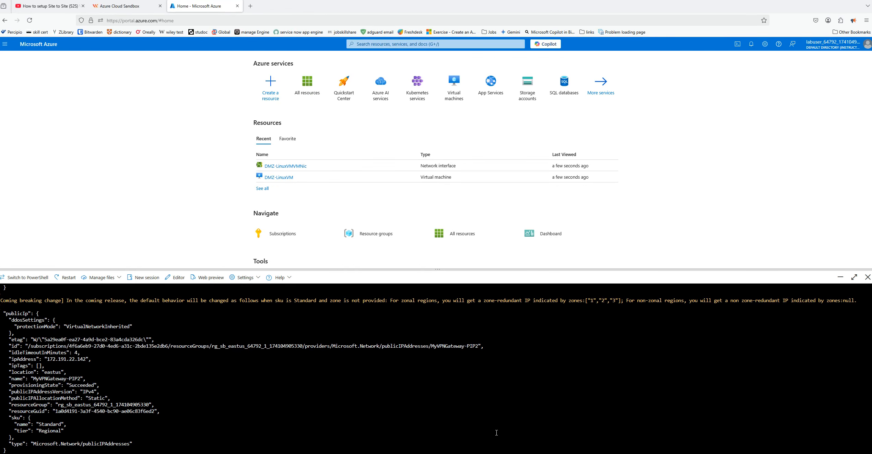
pyautogui.rightClick(350, 420)
pyautogui.click(364, 308)
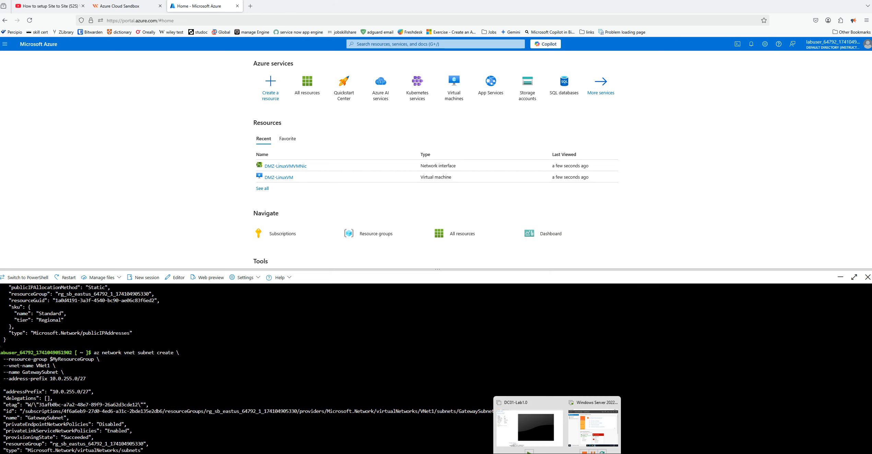
# Copy the az network vnet-gateway create block for MyVPNGW from the routing notes
pyautogui.click(557, 453)
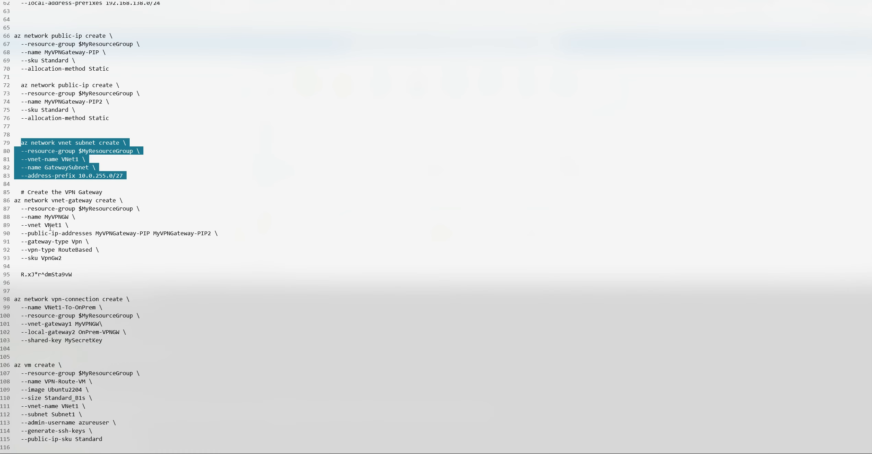
pyautogui.moveTo(14, 200); pyautogui.dragTo(107, 264)
pyautogui.rightClick(38, 237)
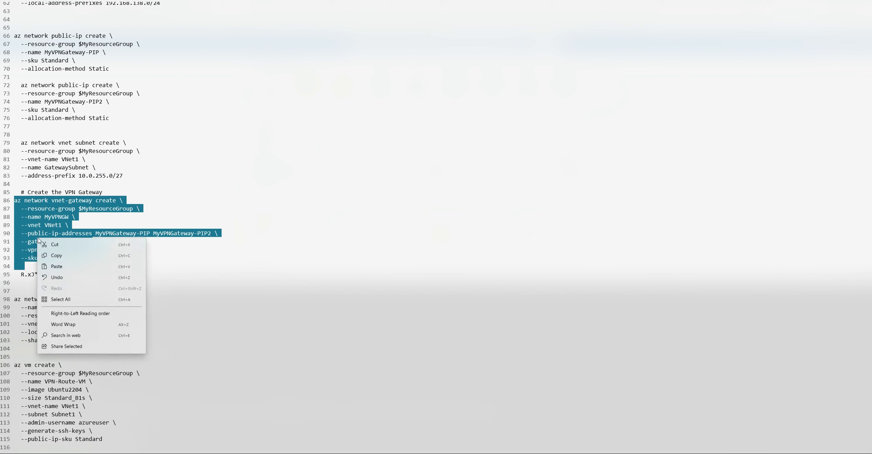
pyautogui.click(53, 257)
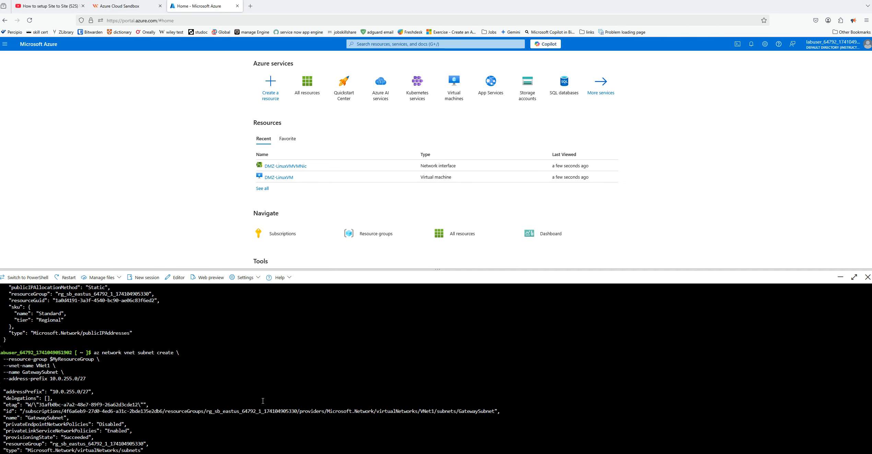
# Run the copied command in Azure Cloud Shell to create route-based VpnGw2 gateway MyVPNGW in VNet1 with both MyVPNGateway public IPs
pyautogui.rightClick(243, 367)
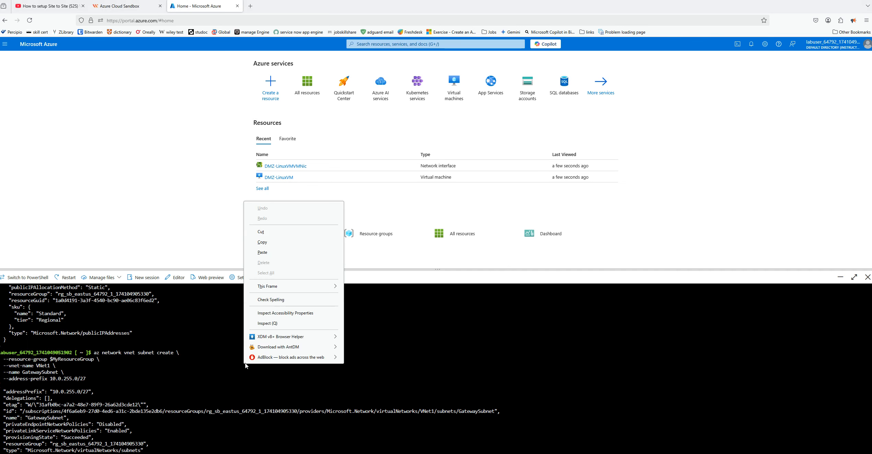
pyautogui.click(265, 254)
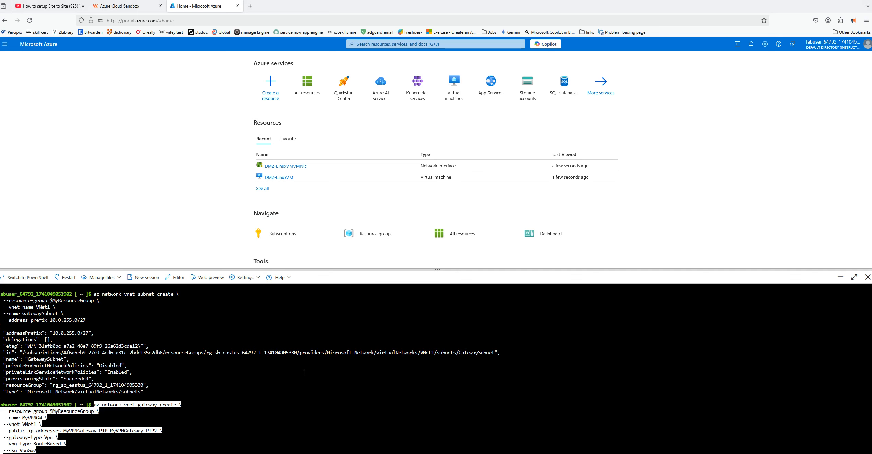
pyautogui.press('Return')
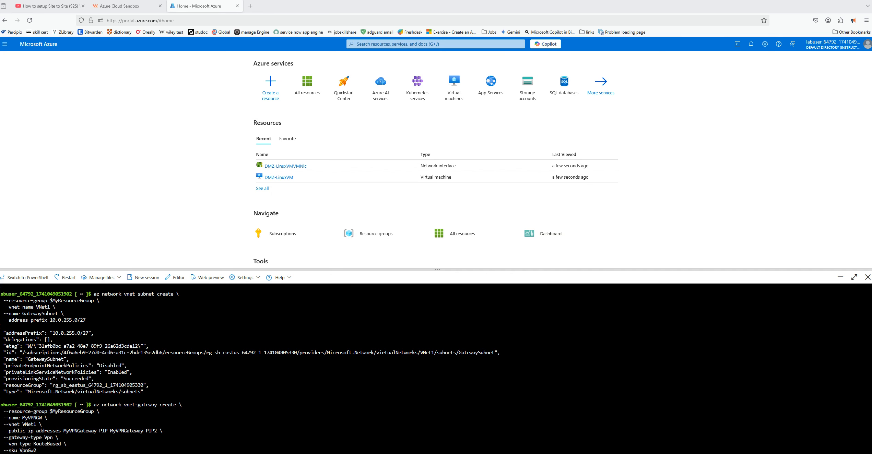
# Switch to VMware Workstation, close the DC01-Lab1.0 machine view and bring up the desktop of Windows Server 2022-on prem
pyautogui.moveTo(0, 275); pyautogui.dragTo(447, 105)
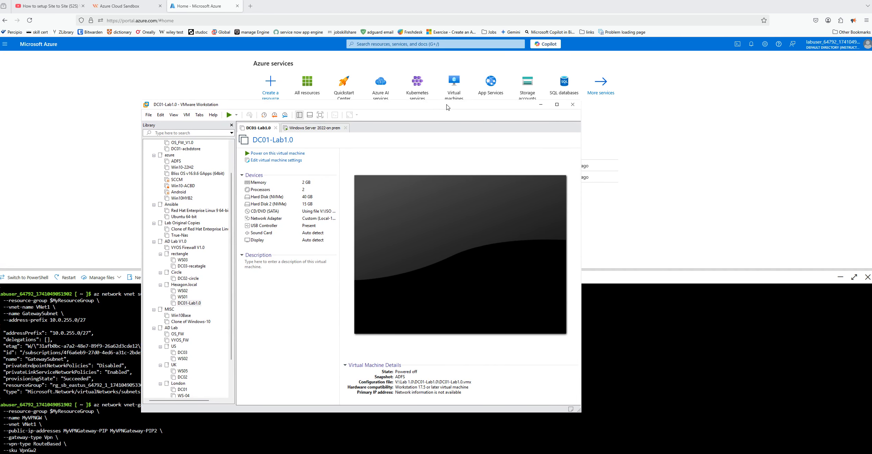
pyautogui.click(557, 104)
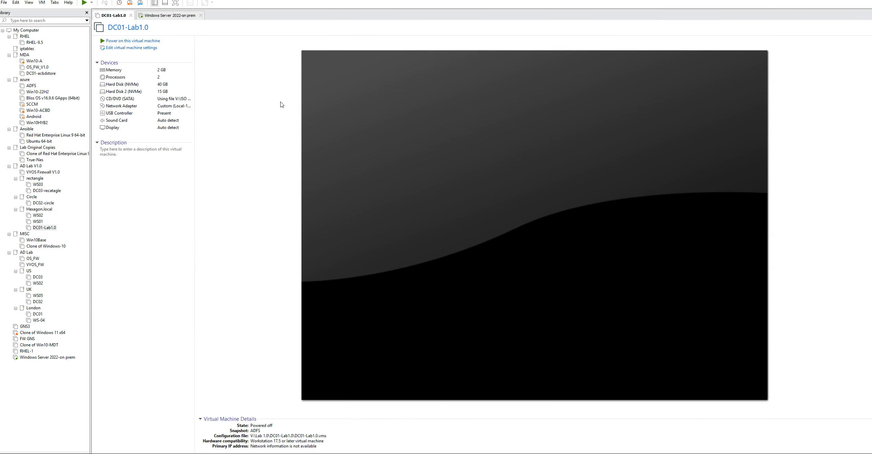
pyautogui.click(131, 15)
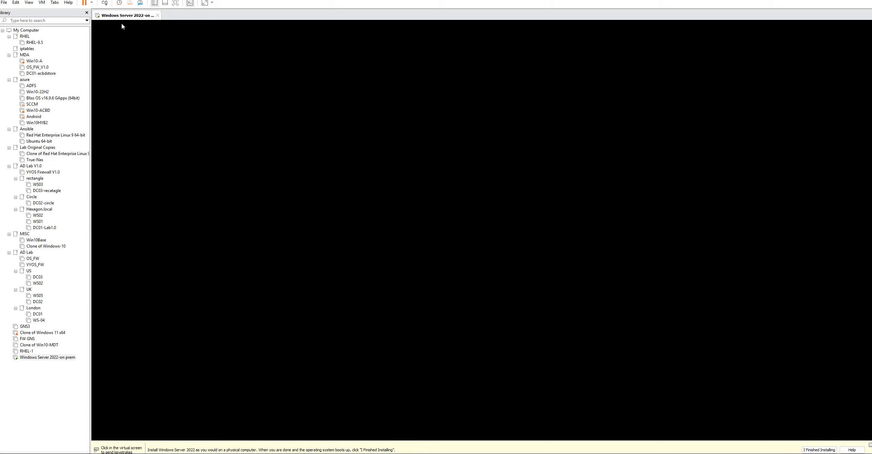
pyautogui.click(105, 3)
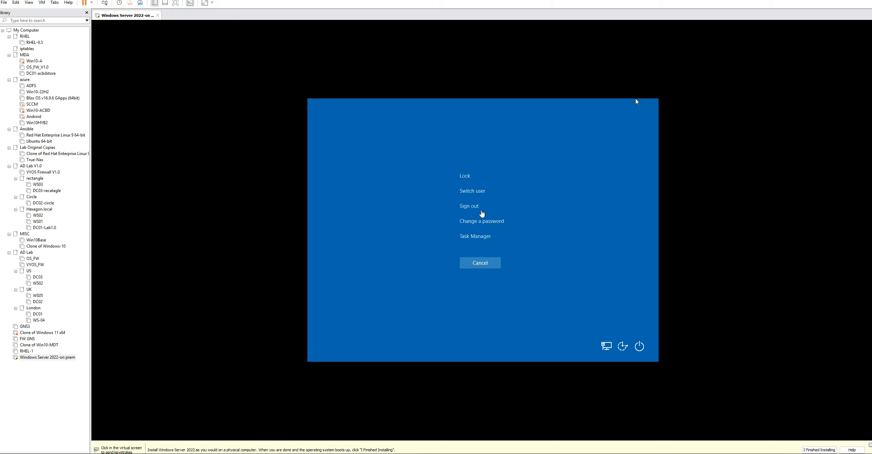
pyautogui.click(480, 262)
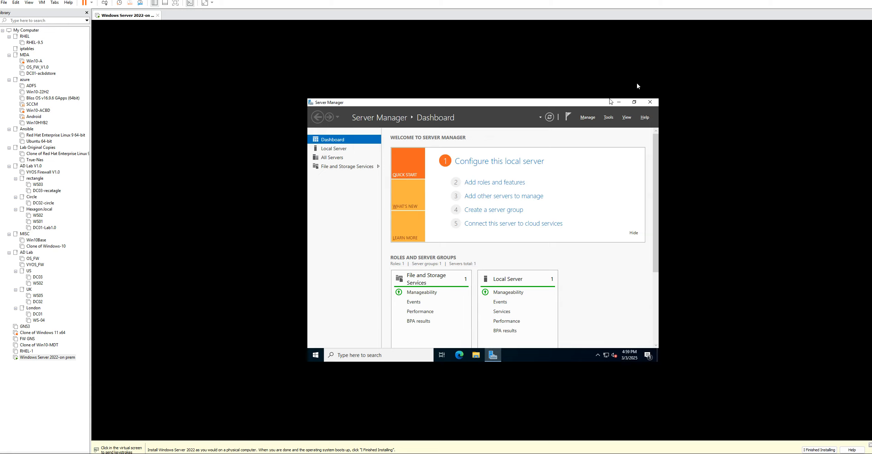
# Check the on-prem server's IP configuration with ipconfig in a Command Prompt, and close the prompt
pyautogui.click(316, 357)
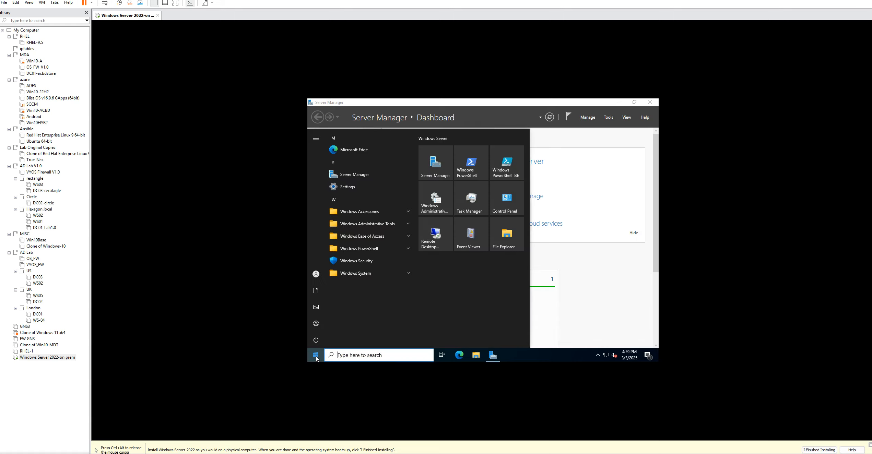
pyautogui.click(342, 356)
pyautogui.write('cmd')
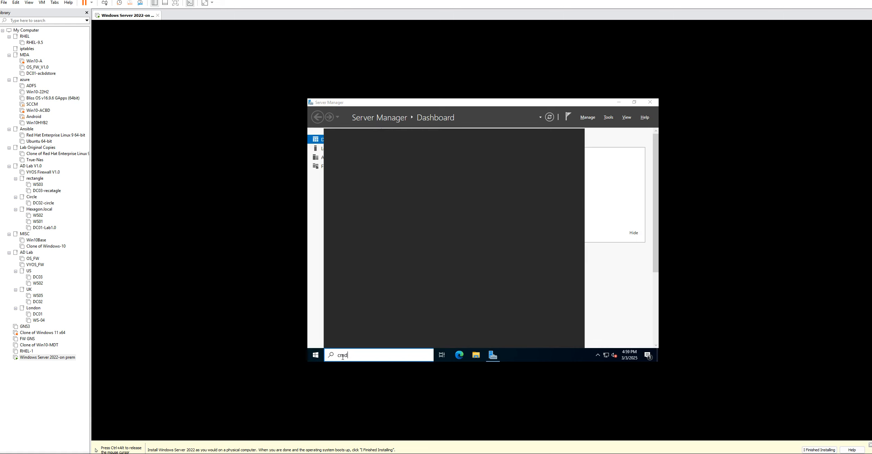
pyautogui.press('Return')
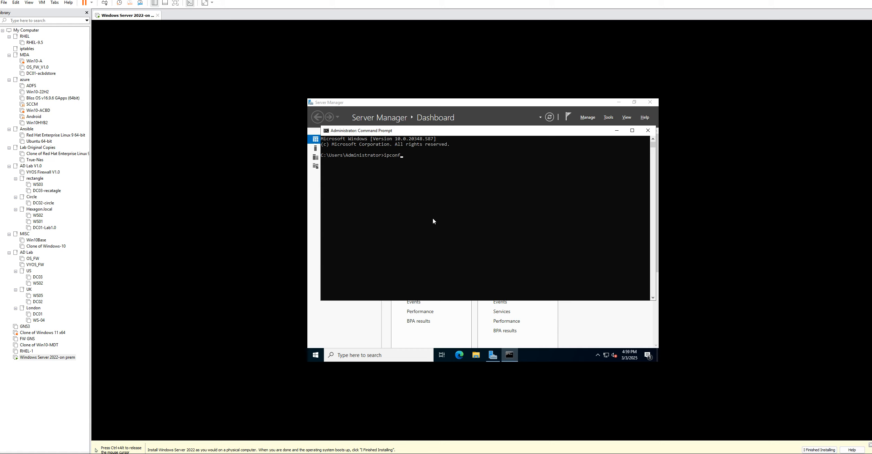
pyautogui.write('ipconfig')
pyautogui.press('Return')
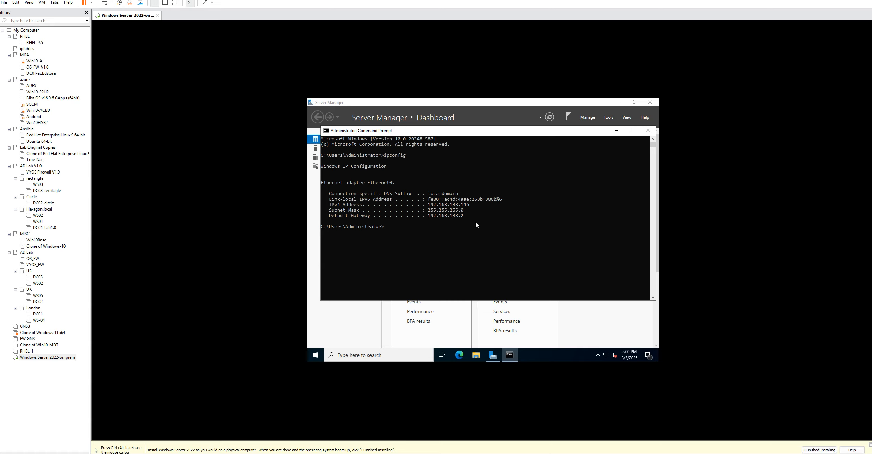
pyautogui.click(648, 130)
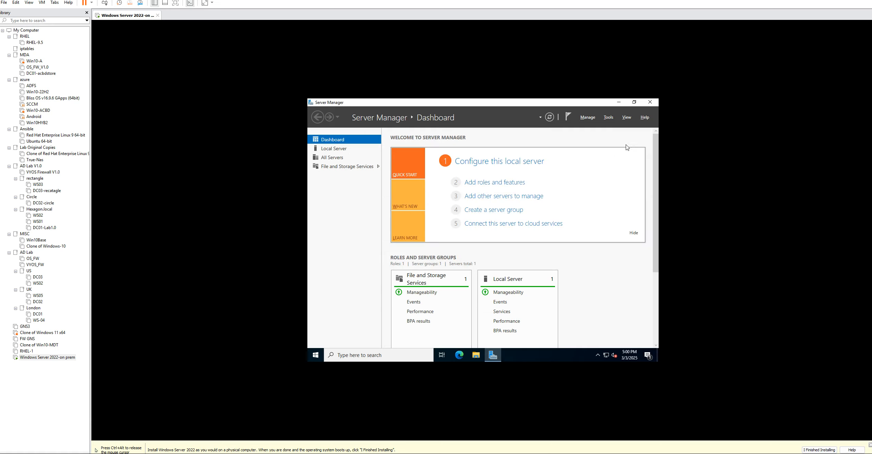
# Begin a role-based installation on the on-prem server through Add Roles and Features and select the Remote Access role
pyautogui.click(587, 117)
pyautogui.click(593, 126)
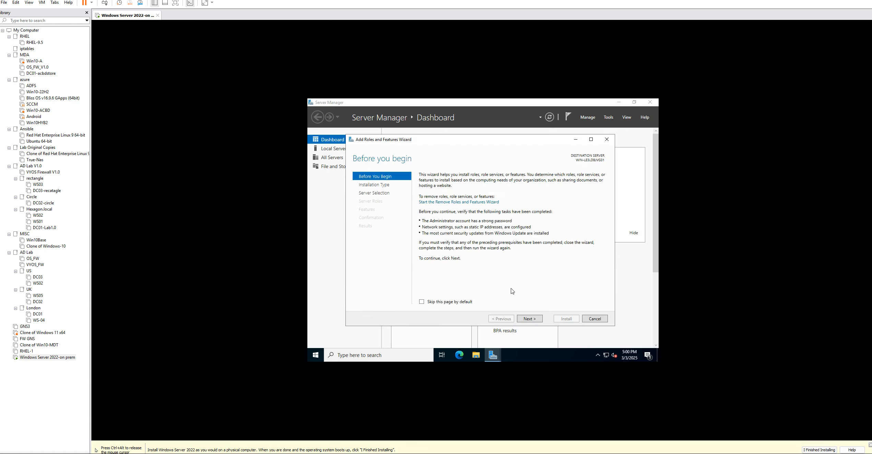
pyautogui.click(534, 320)
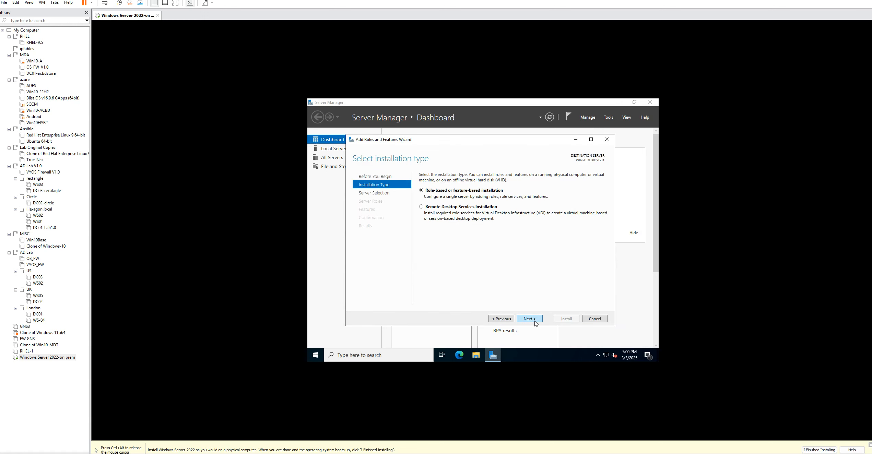
pyautogui.click(535, 321)
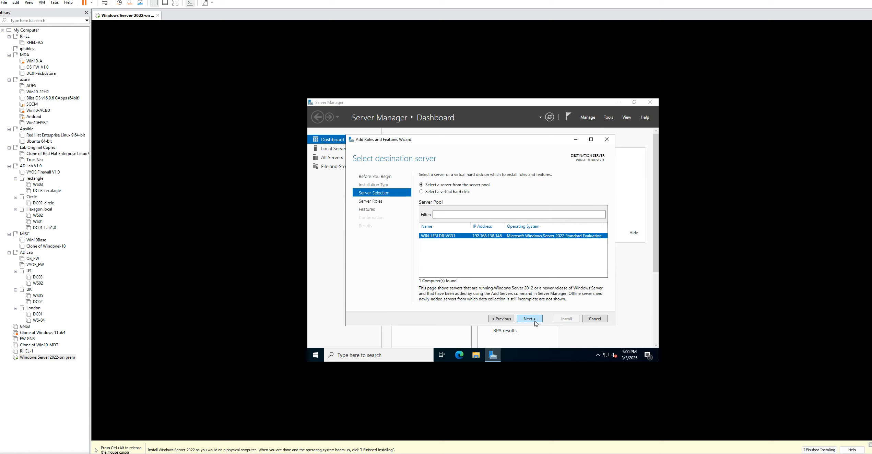
pyautogui.click(535, 320)
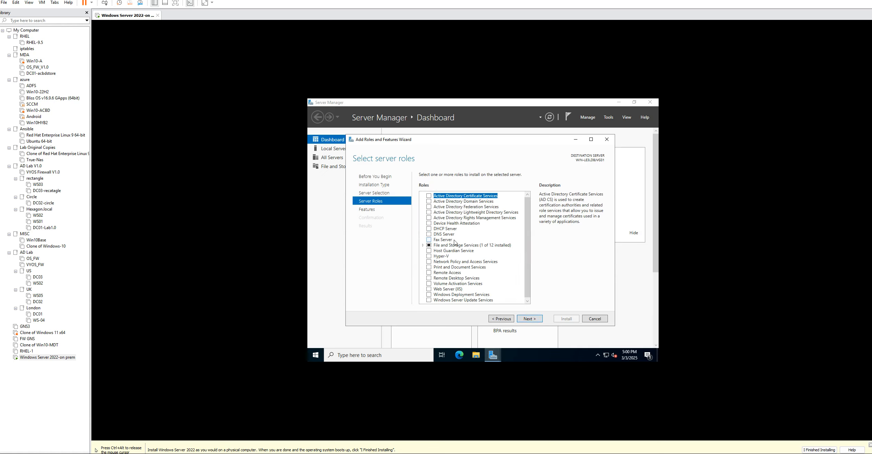
pyautogui.scroll(-1, 466, 254)
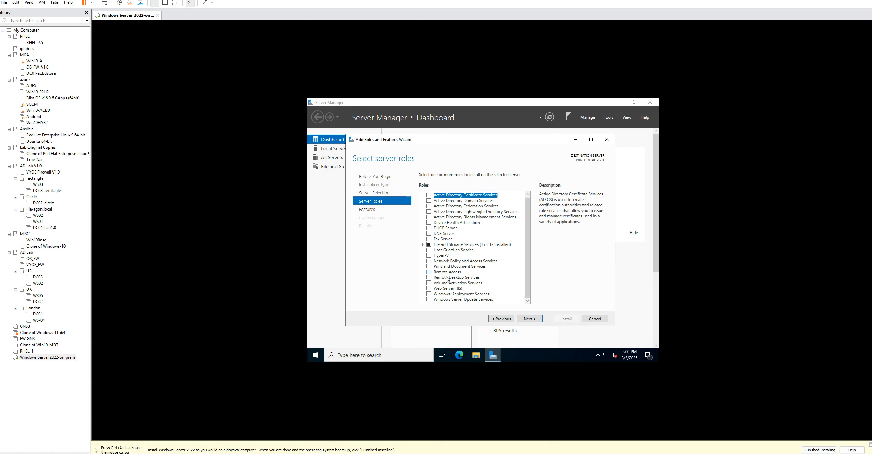
pyautogui.click(435, 273)
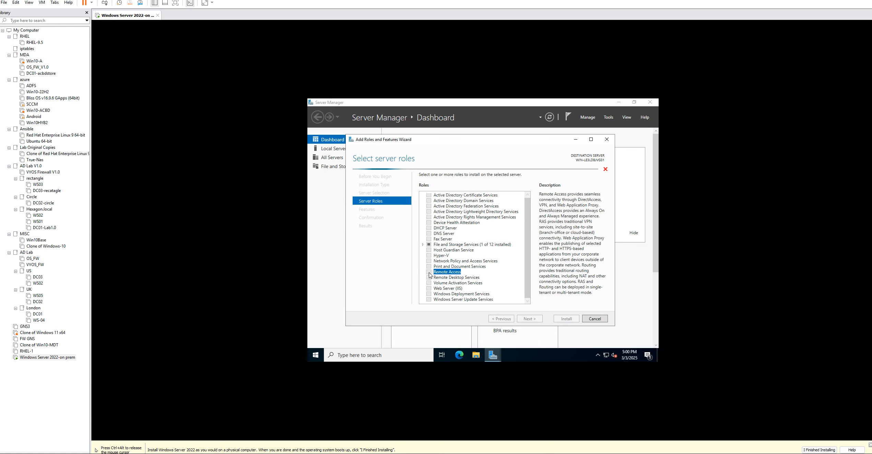
# Keep the default features and select the DirectAccess and VPN (RAS) and Routing role services, adding the required features
pyautogui.click(530, 318)
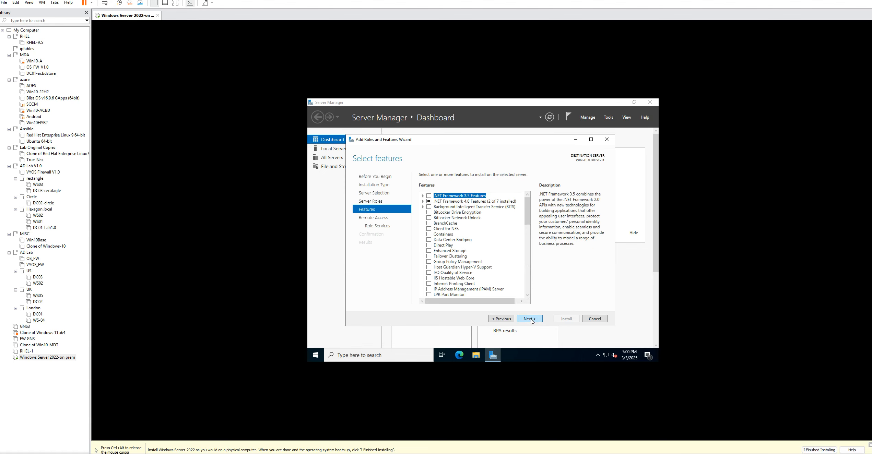
pyautogui.click(530, 319)
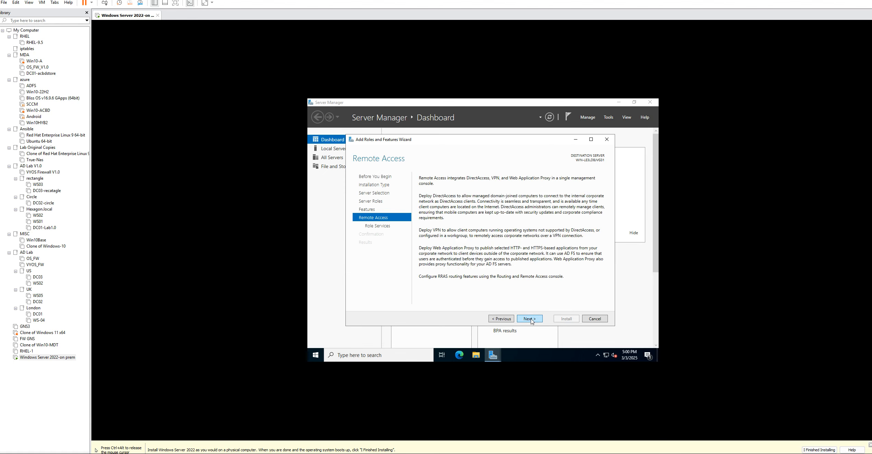
pyautogui.click(530, 319)
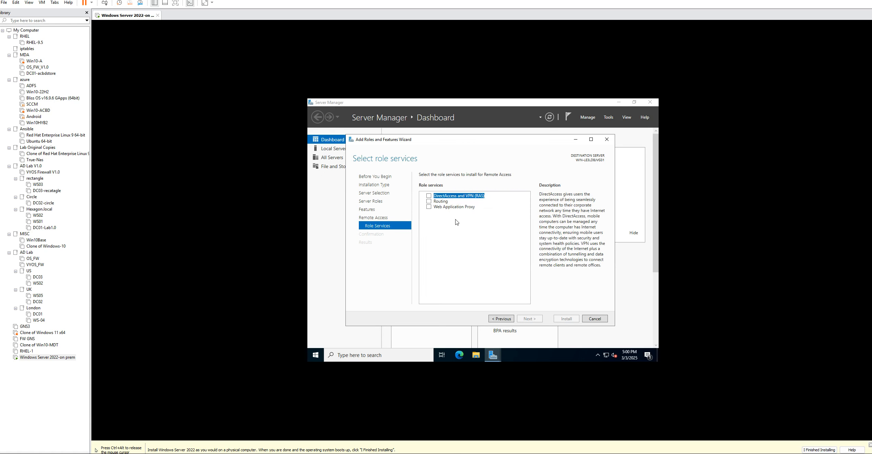
pyautogui.click(430, 197)
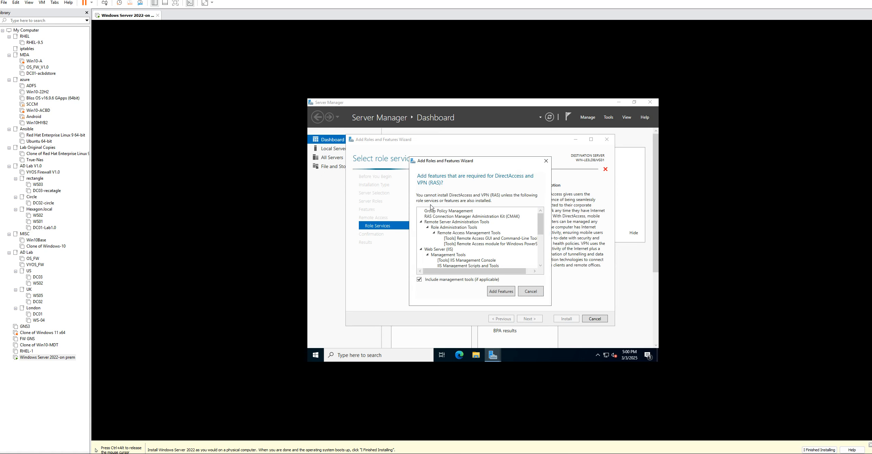
pyautogui.click(497, 297)
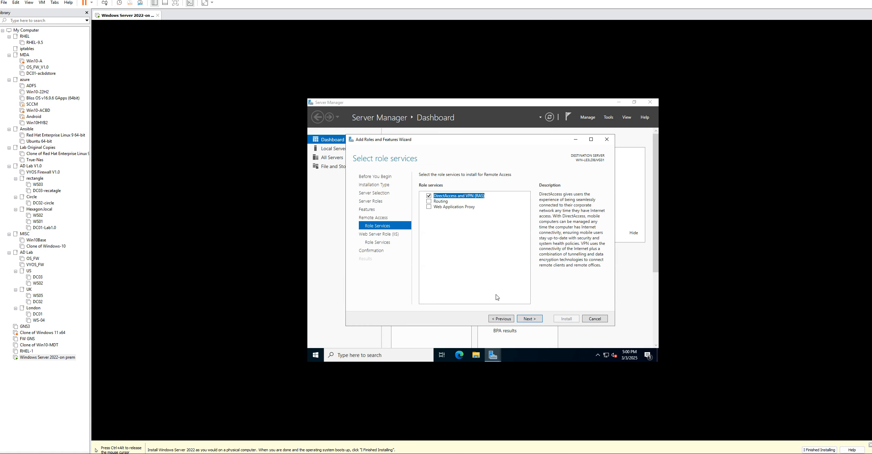
pyautogui.click(429, 202)
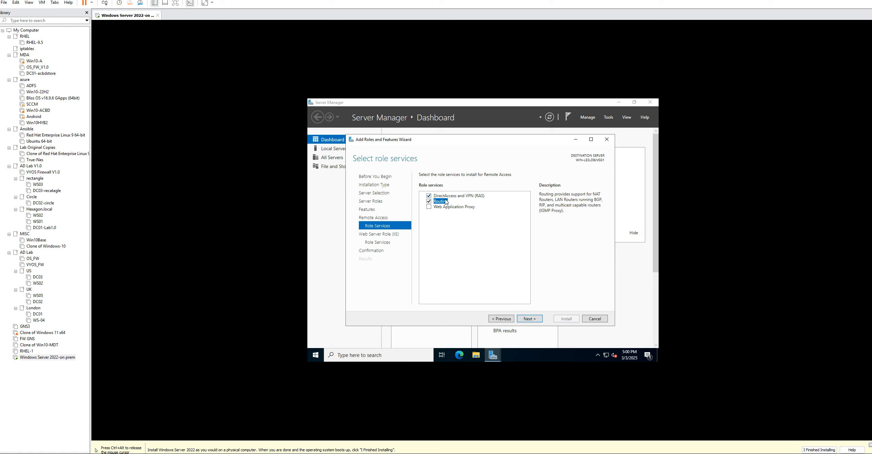
# Accept the default Web Server (IIS) role services and install the selected roles and features
pyautogui.click(530, 319)
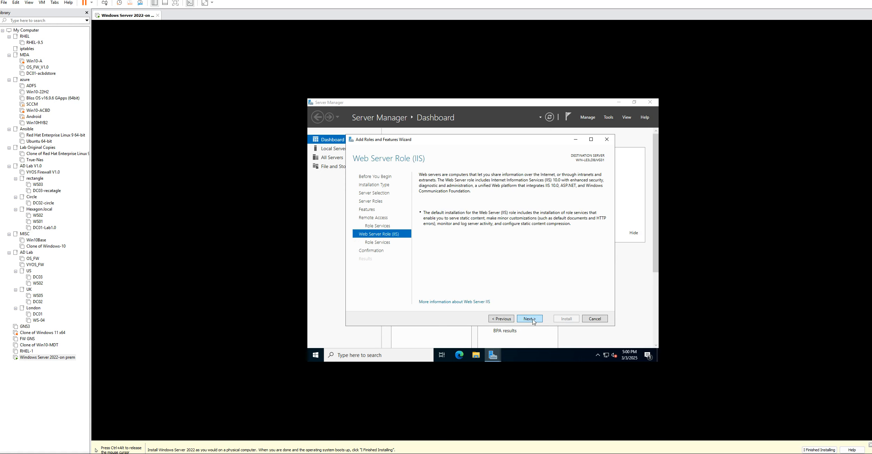
pyautogui.click(532, 319)
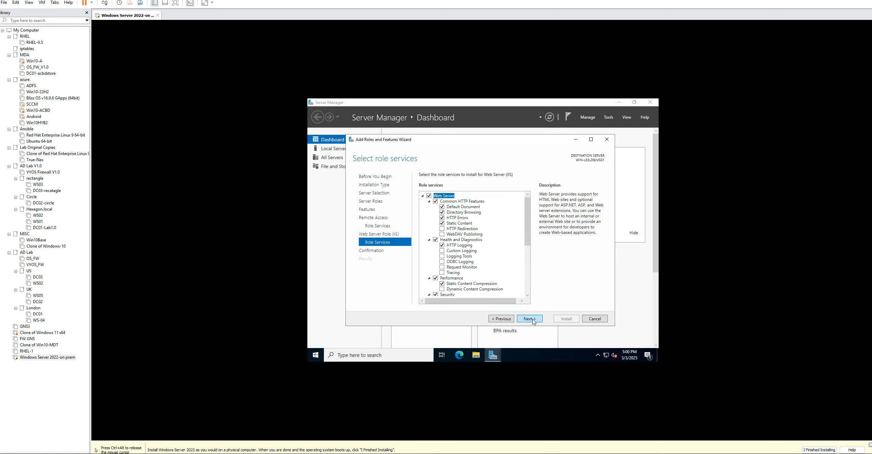
pyautogui.click(532, 319)
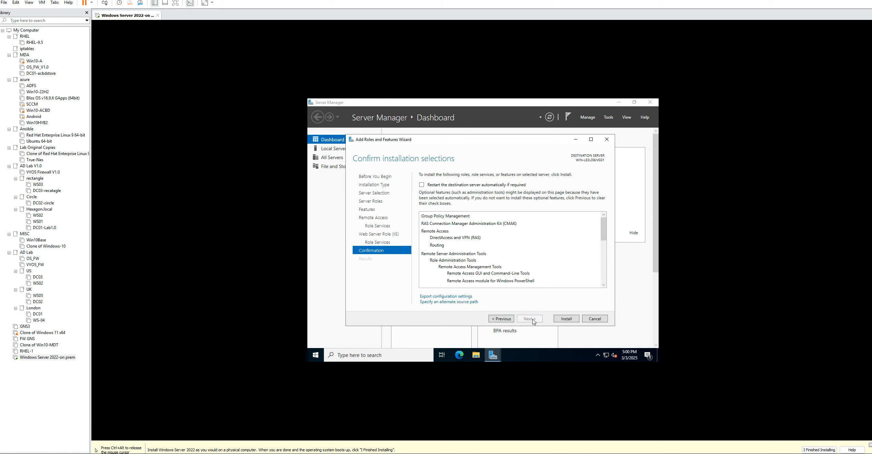
pyautogui.click(559, 320)
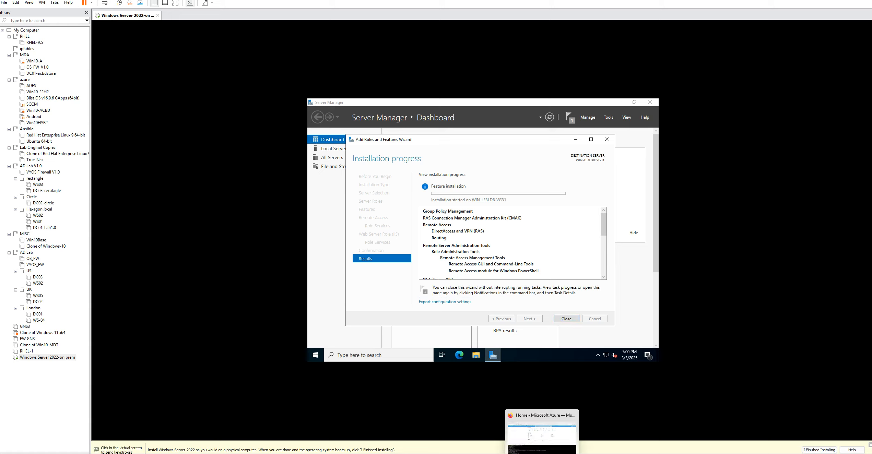
# Switch to the Azure portal to check the MyVPNGW creation in Cloud Shell, and return to the on-prem VM in VMware Workstation
pyautogui.click(542, 453)
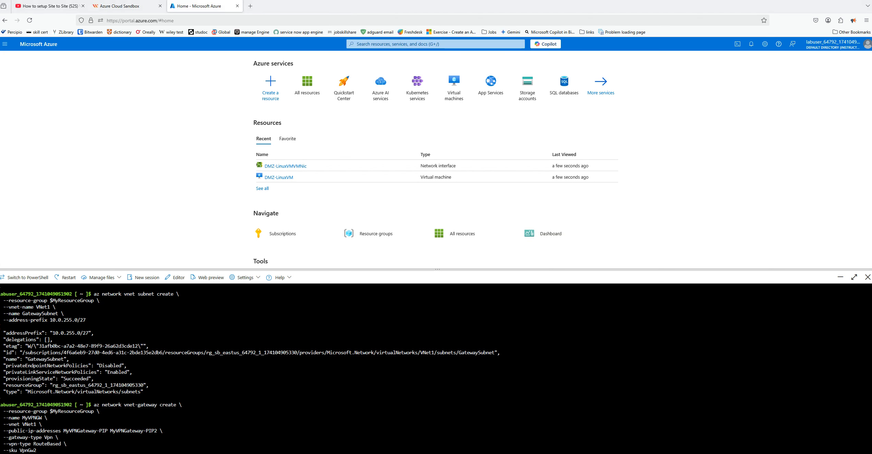
pyautogui.hotkey('alt', 'Tab')
pyautogui.click(483, 230)
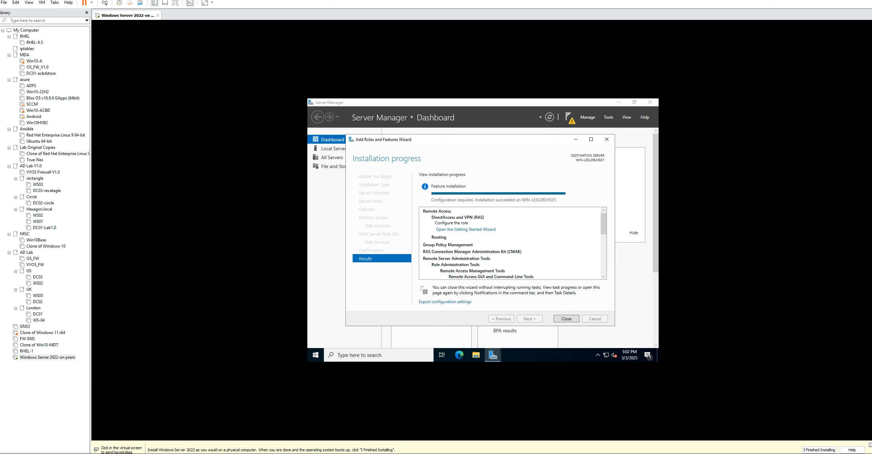
# Close the Add Roles and Features wizard and open the Remote Access Getting Started Wizard from the post-deployment notification
pyautogui.click(562, 319)
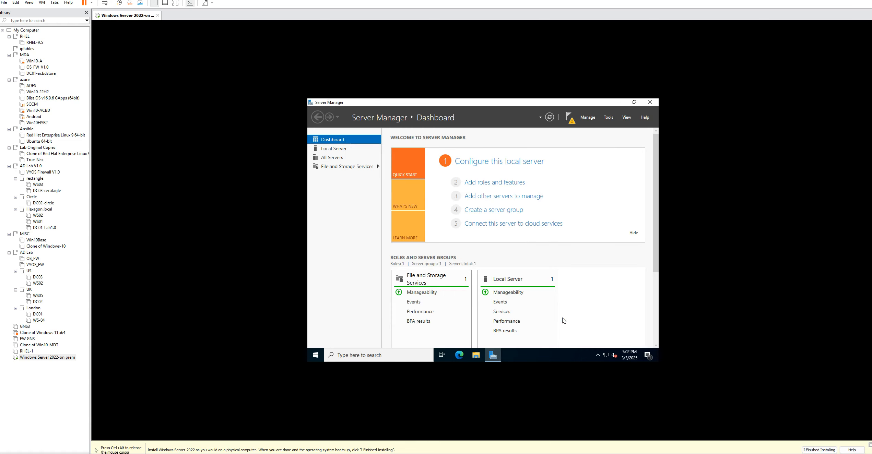
pyautogui.click(570, 122)
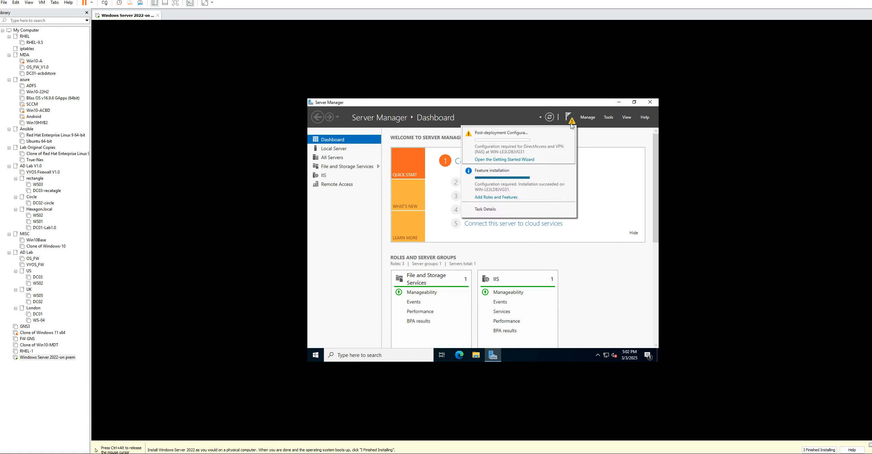
pyautogui.click(488, 160)
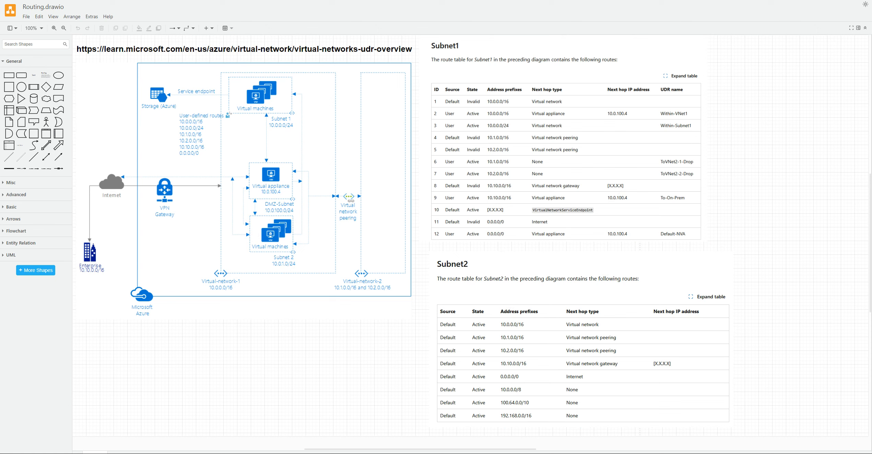
# Check the gateway creation in Azure Cloud Shell, switch back to VMware Workstation and choose Deploy VPN only for Remote Access
pyautogui.click(542, 453)
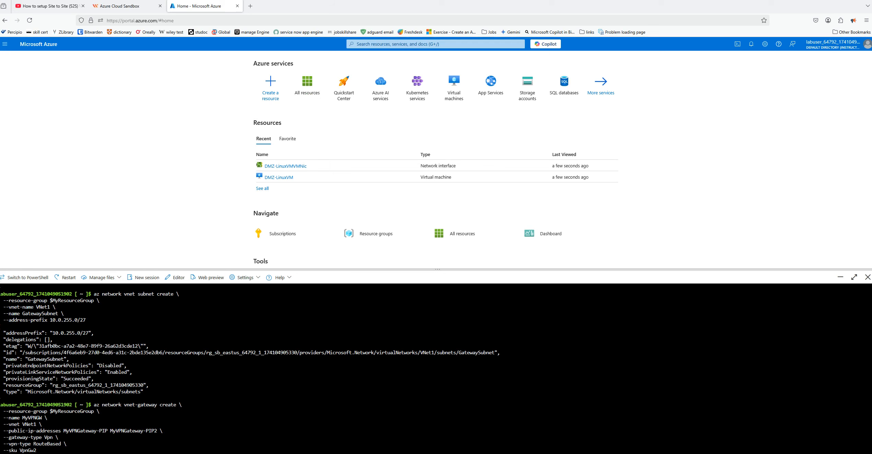
pyautogui.hotkey('alt', 'Tab')
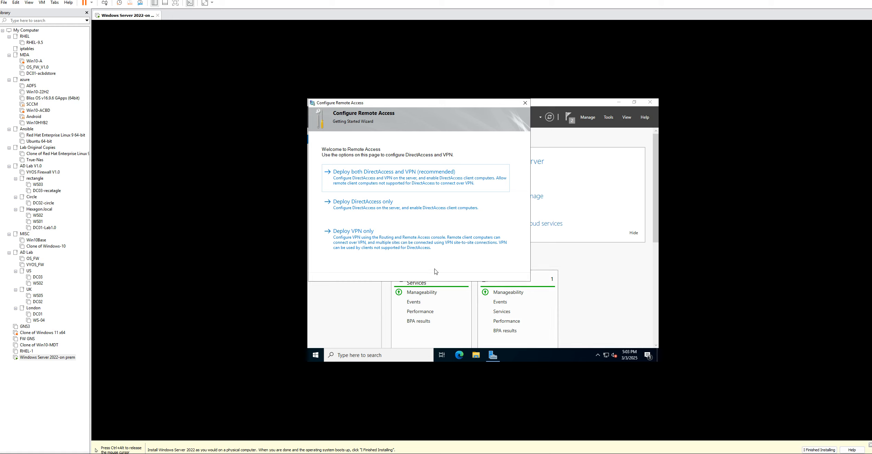
pyautogui.click(377, 239)
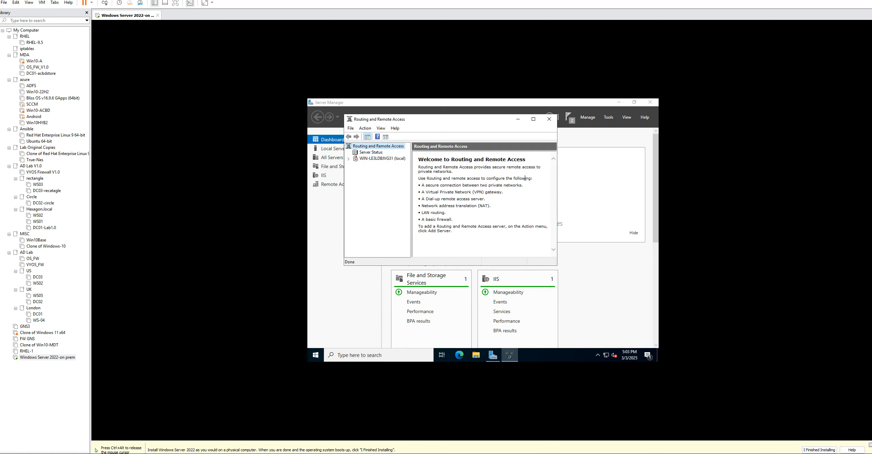
pyautogui.click(533, 120)
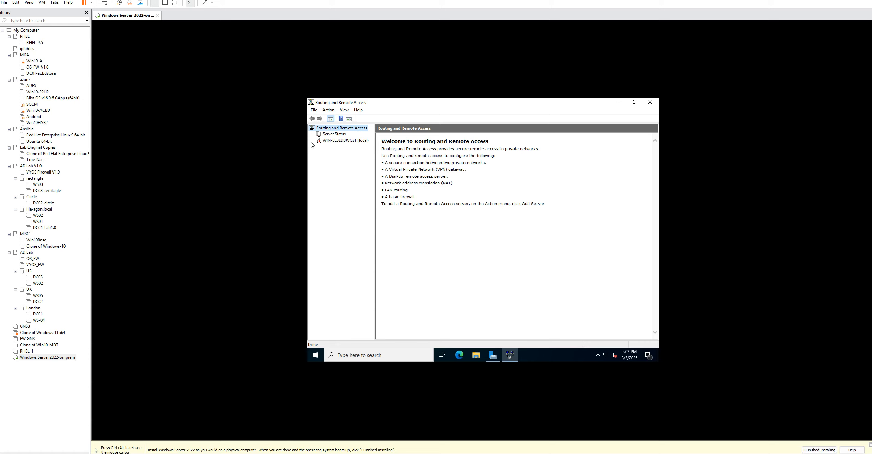
# Start configuring and enabling Routing and Remote Access on the local server, using the Custom configuration option
pyautogui.click(330, 141)
pyautogui.rightClick(330, 142)
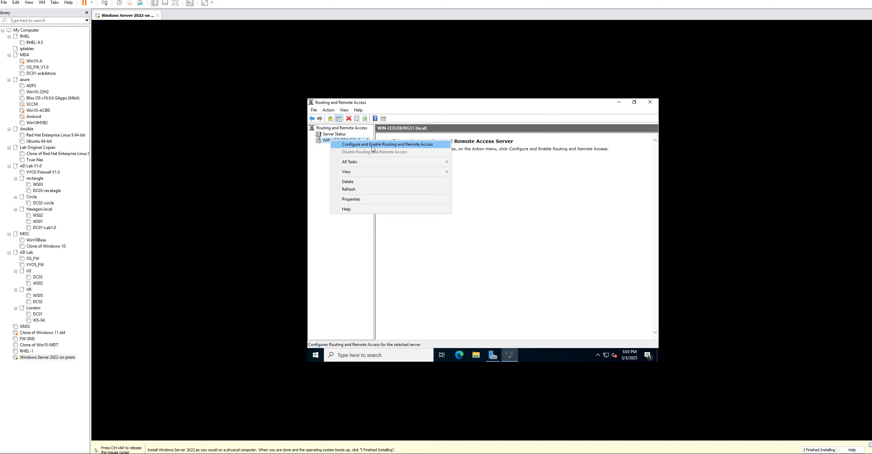
pyautogui.click(413, 149)
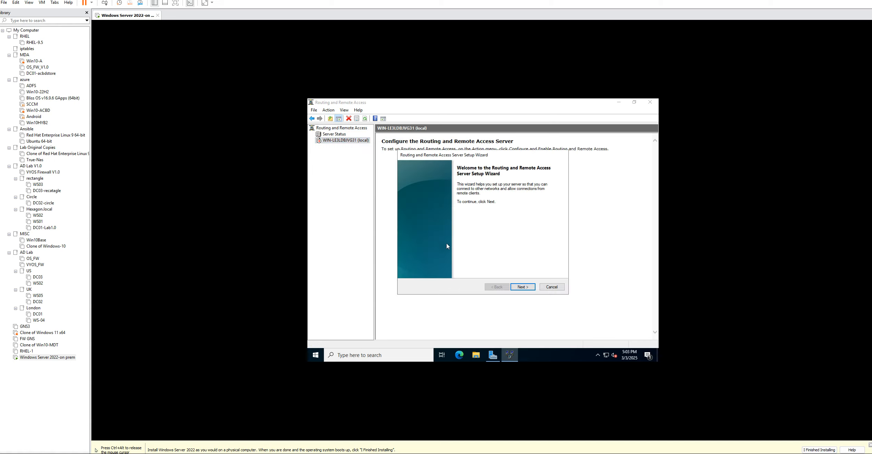
pyautogui.click(526, 288)
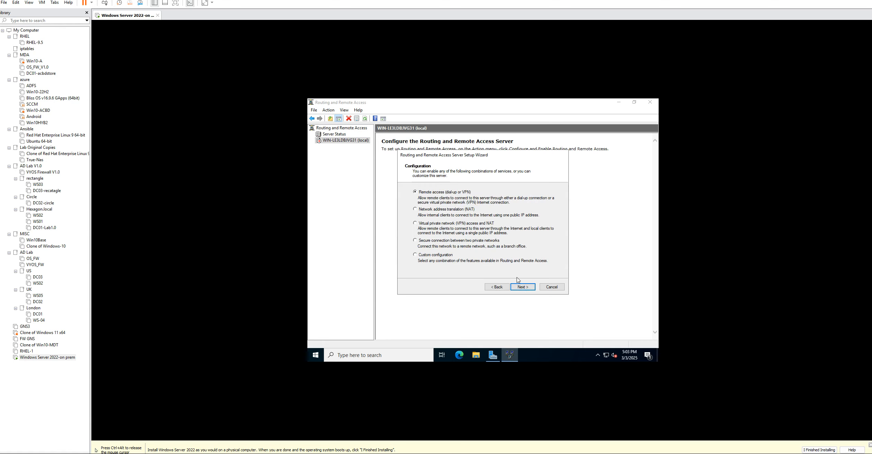
pyautogui.click(415, 255)
pyautogui.click(526, 289)
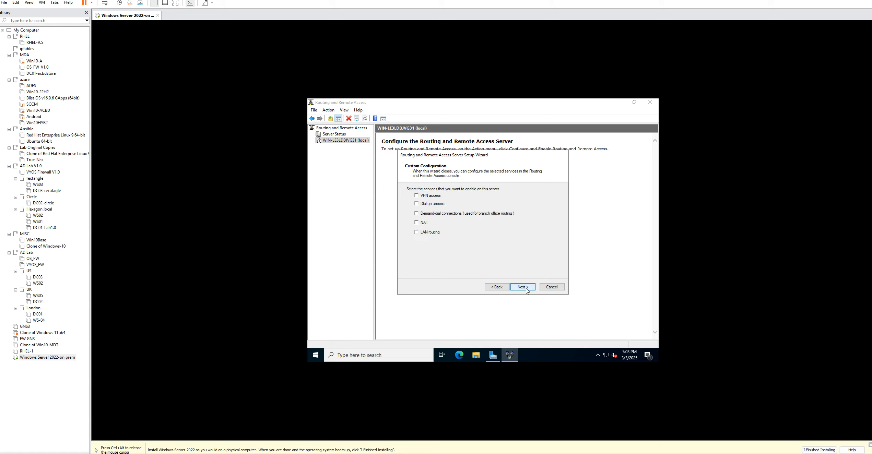
# Enable VPN access and LAN routing in the custom configuration, finish the setup wizard and start the Routing and Remote Access service
pyautogui.click(418, 197)
pyautogui.click(416, 232)
pyautogui.click(523, 287)
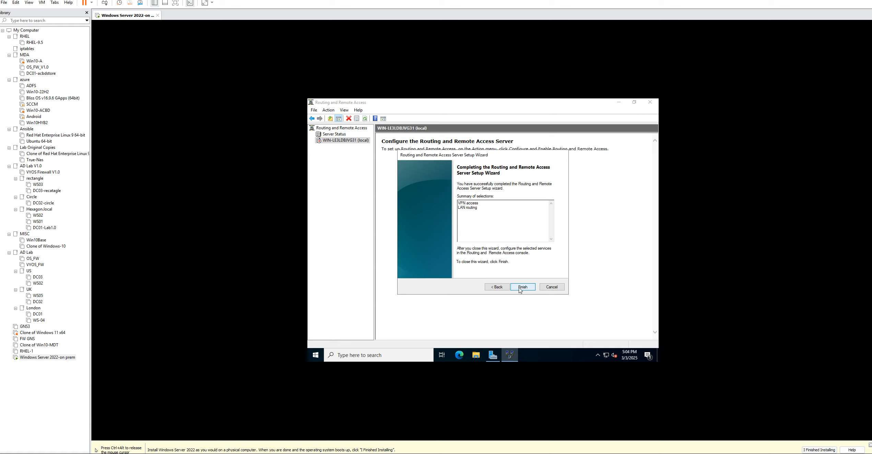
pyautogui.click(519, 290)
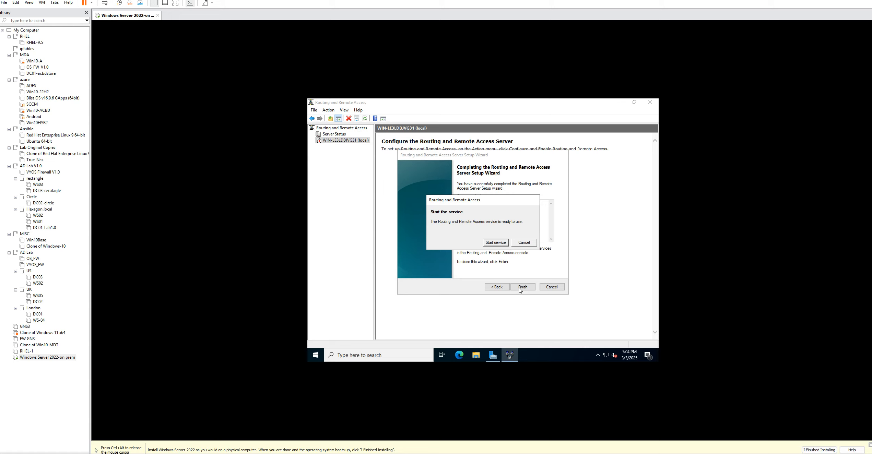
pyautogui.click(493, 243)
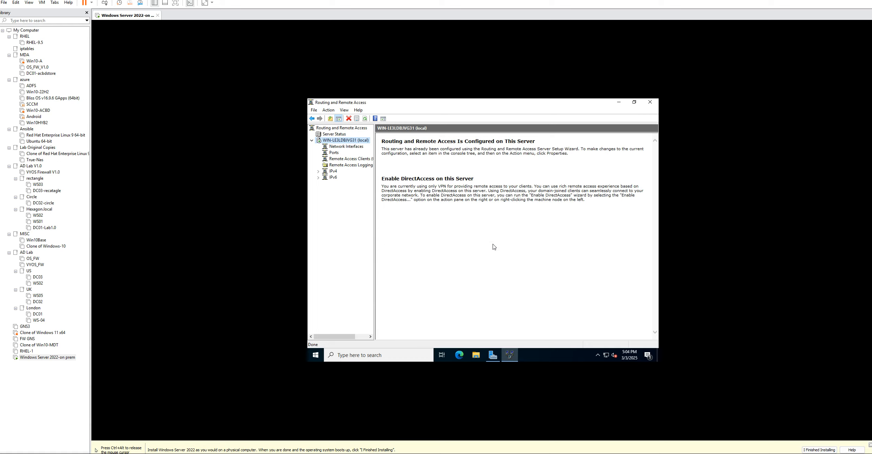
# View the local server's network interfaces and their available commands in Routing and Remote Access
pyautogui.click(337, 148)
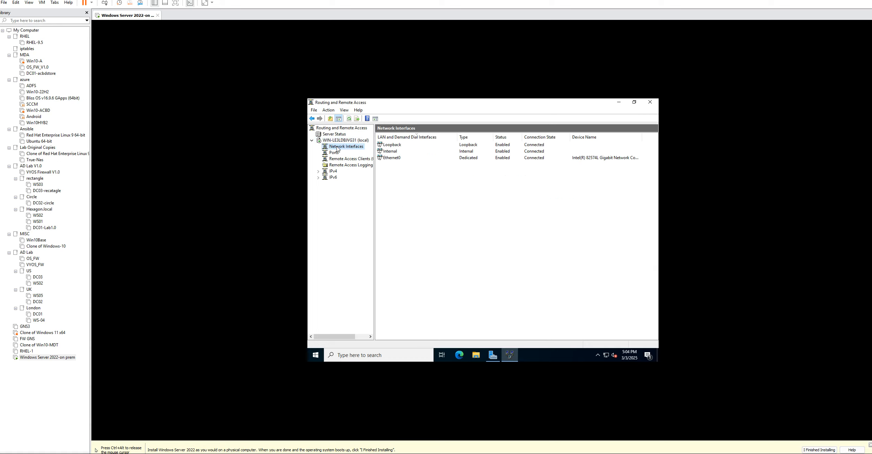
pyautogui.rightClick(337, 148)
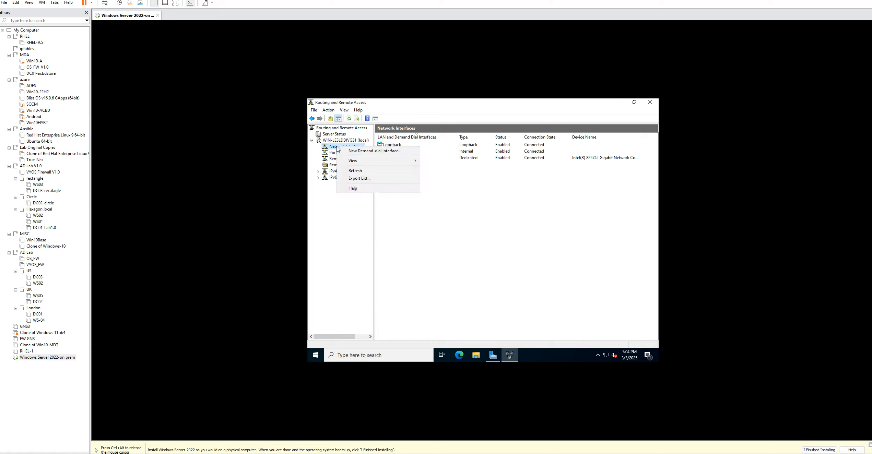
pyautogui.click(461, 225)
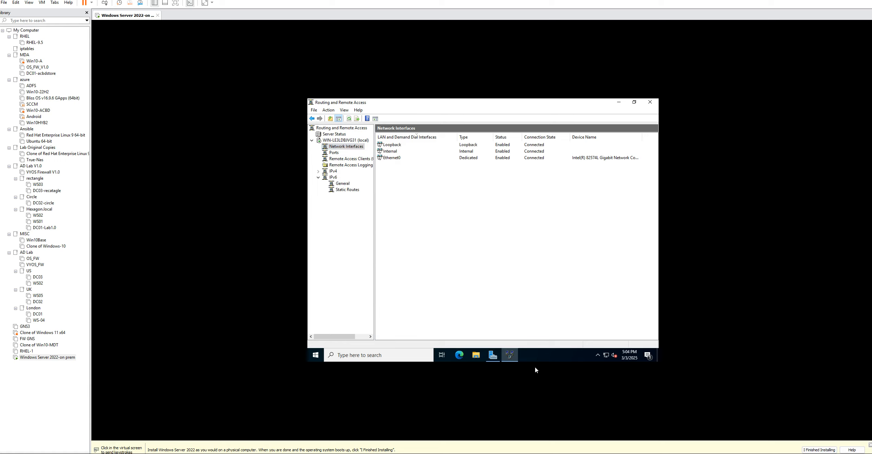
# Switch to the Azure portal and open the connections of the MyVPNGW virtual network gateway
pyautogui.hotkey('alt', 'Tab')
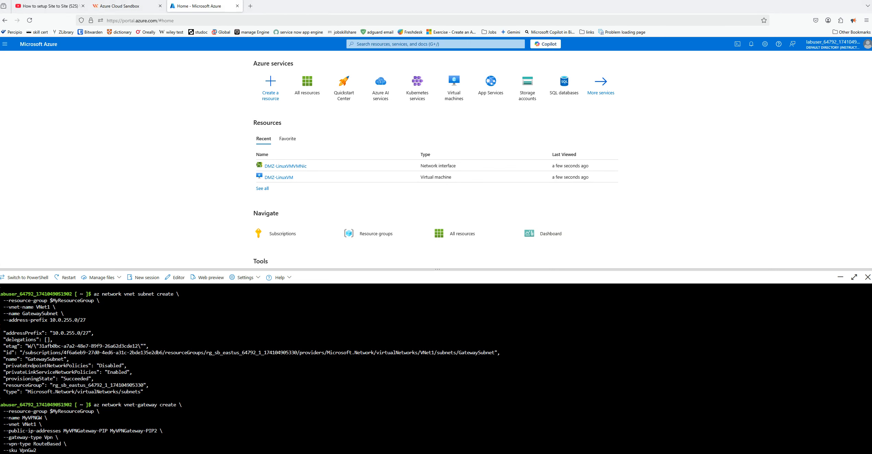
pyautogui.hotkey('alt', 'Tab')
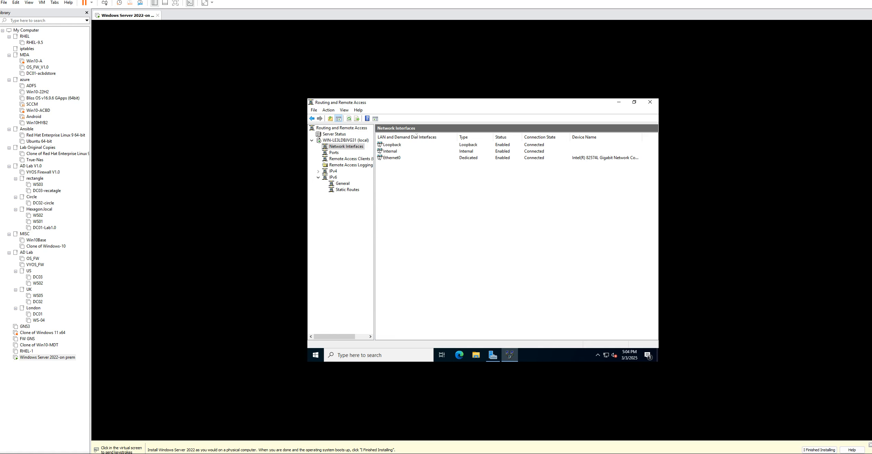
pyautogui.hotkey('alt', 'Tab')
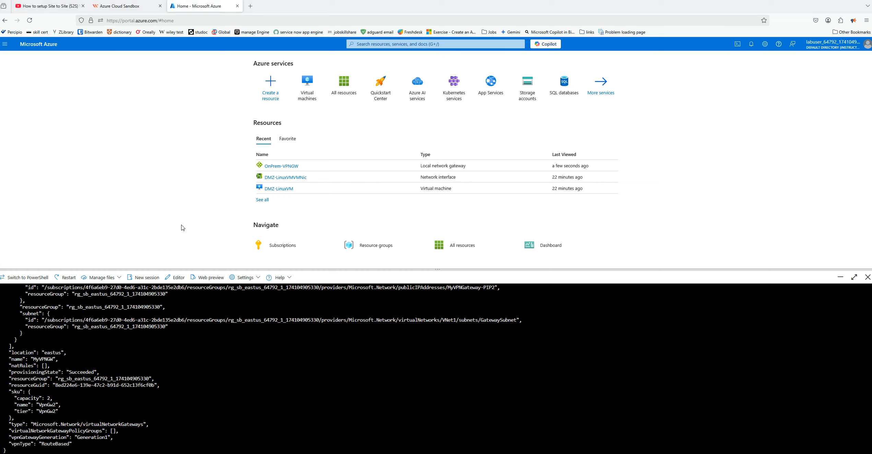
pyautogui.click(344, 88)
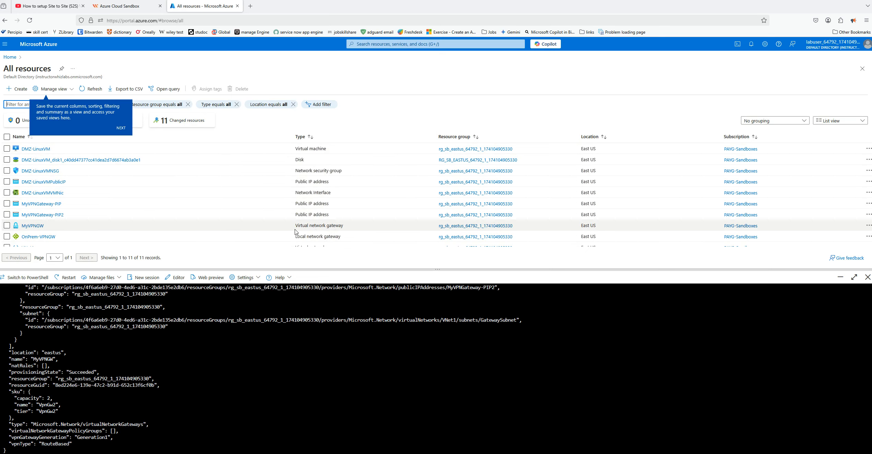
pyautogui.click(37, 228)
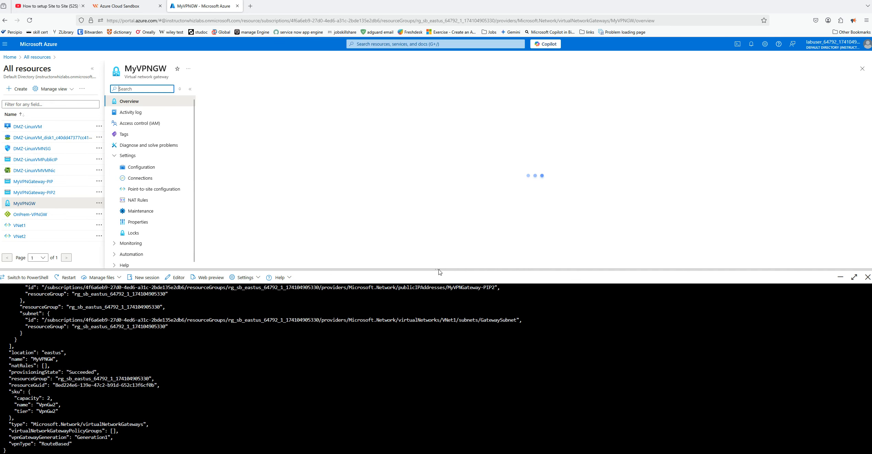
pyautogui.moveTo(438, 269); pyautogui.dragTo(438, 281)
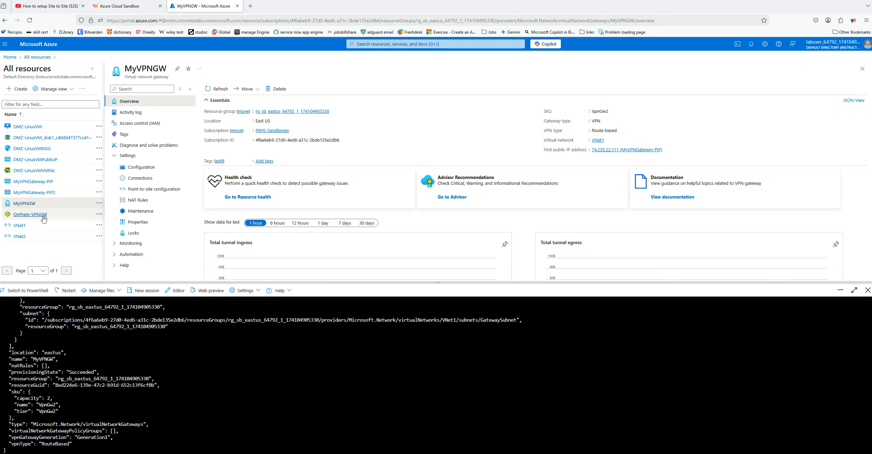
pyautogui.click(147, 179)
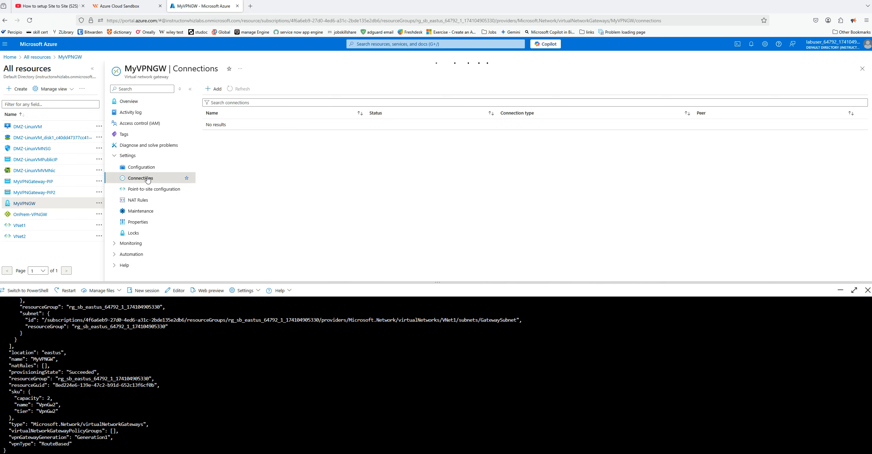
# Start a new Site-to-site (IPsec) connection named VPNGWONPREM and proceed to its settings
pyautogui.click(213, 89)
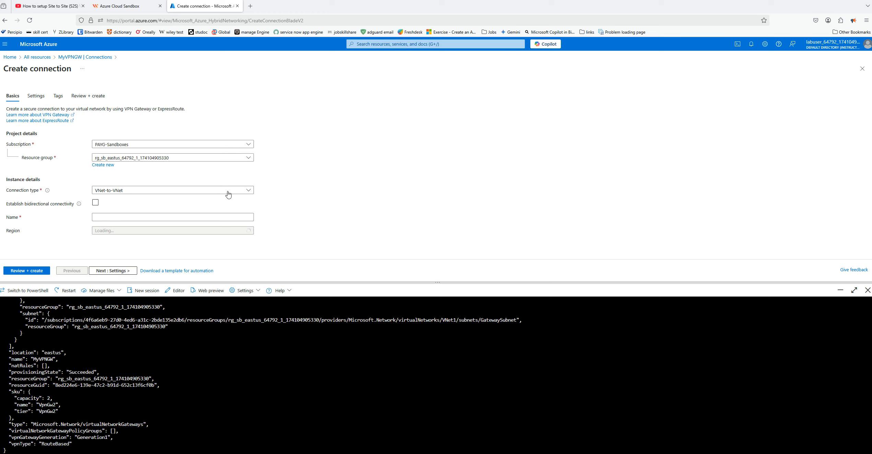
pyautogui.click(209, 193)
pyautogui.click(107, 214)
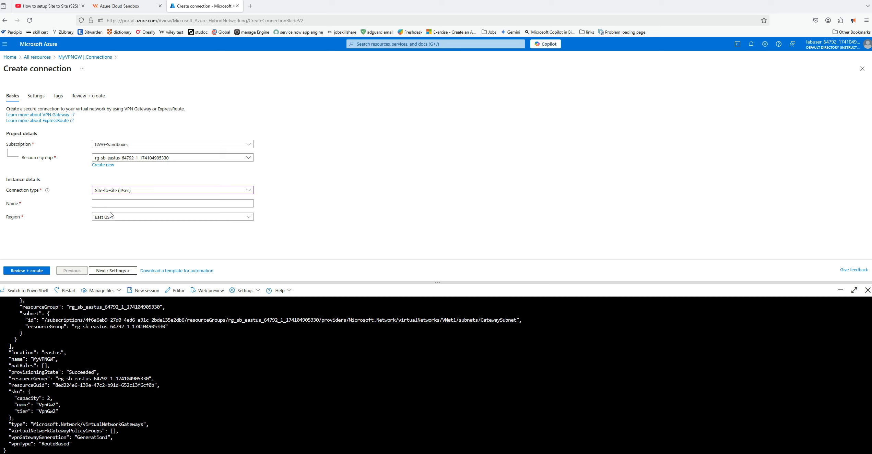
pyautogui.click(113, 203)
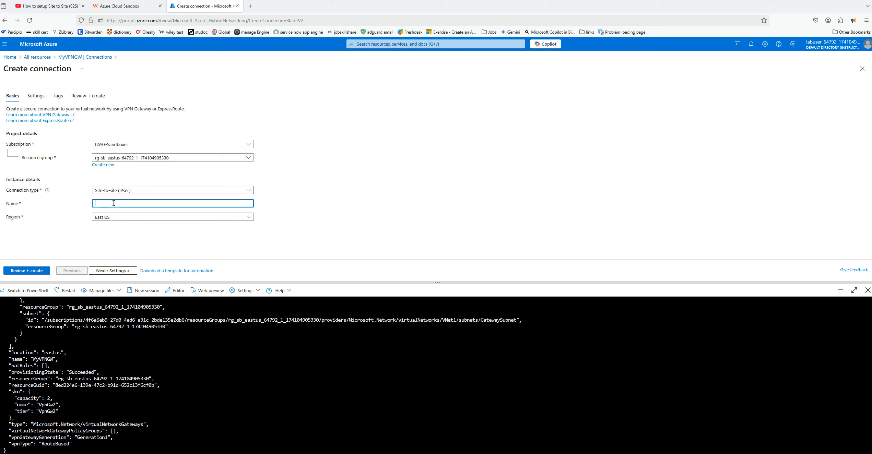
pyautogui.write('VPNGWONPREM')
pyautogui.click(113, 271)
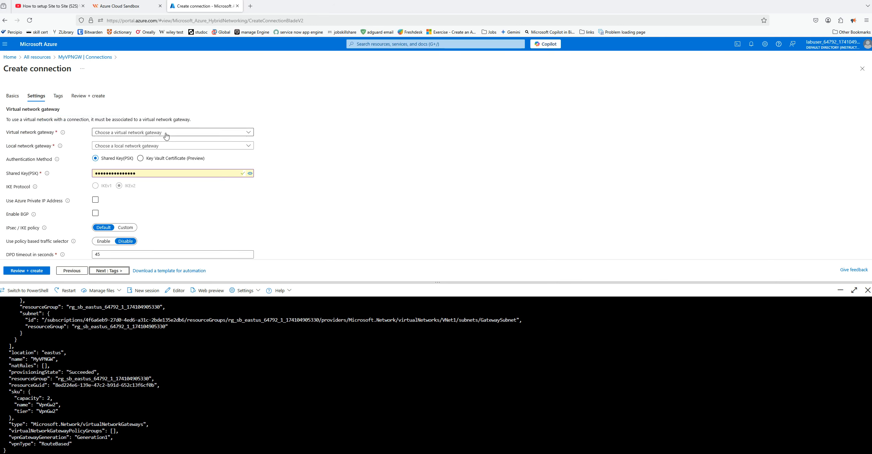
# Set the connection's virtual network gateway to MyVPNGW and its local network gateway to OnPrem-VPNGW
pyautogui.click(229, 135)
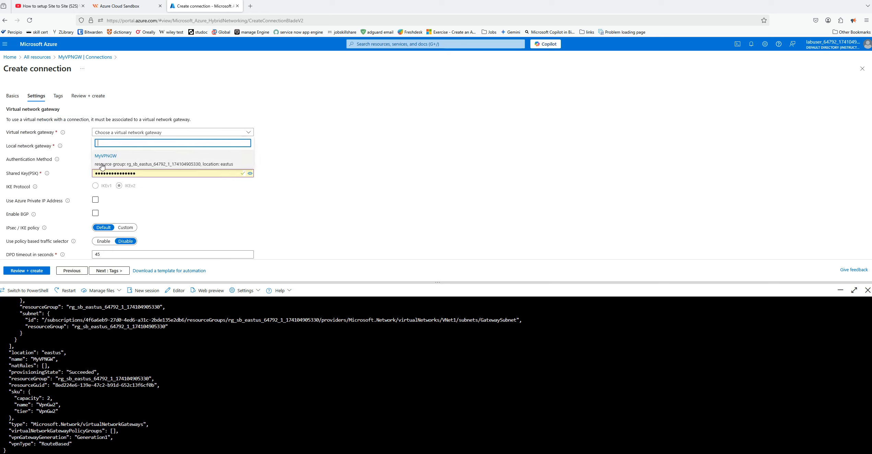
pyautogui.click(101, 165)
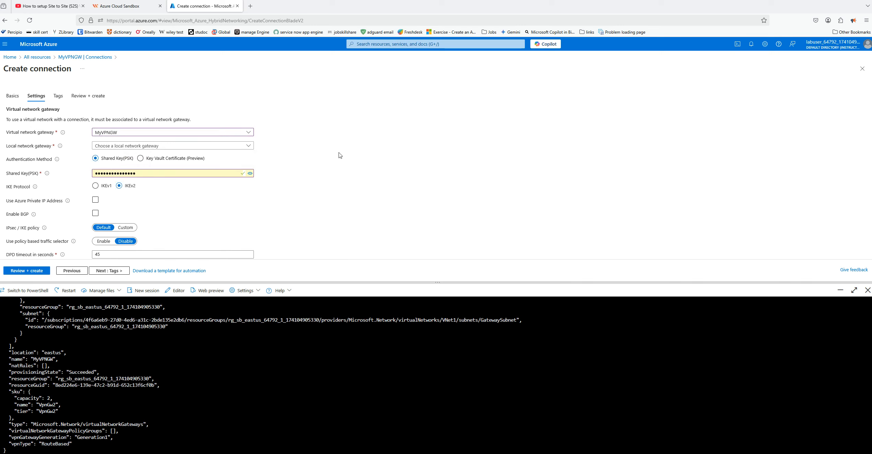
pyautogui.click(249, 146)
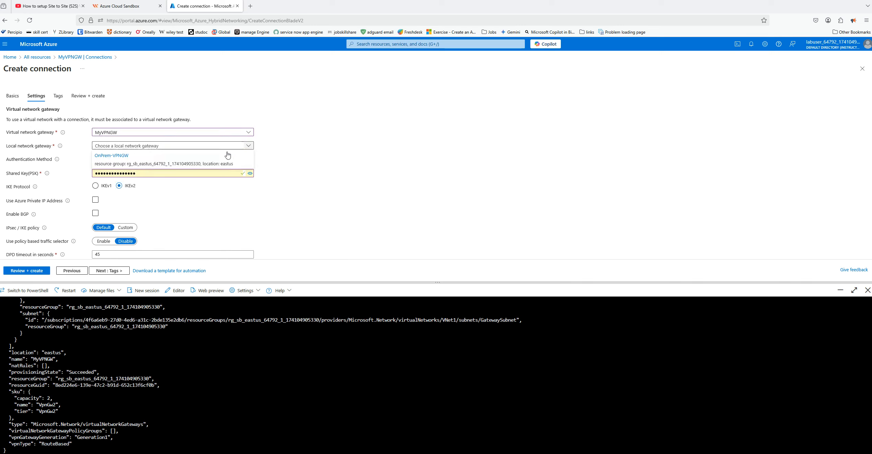
pyautogui.click(121, 158)
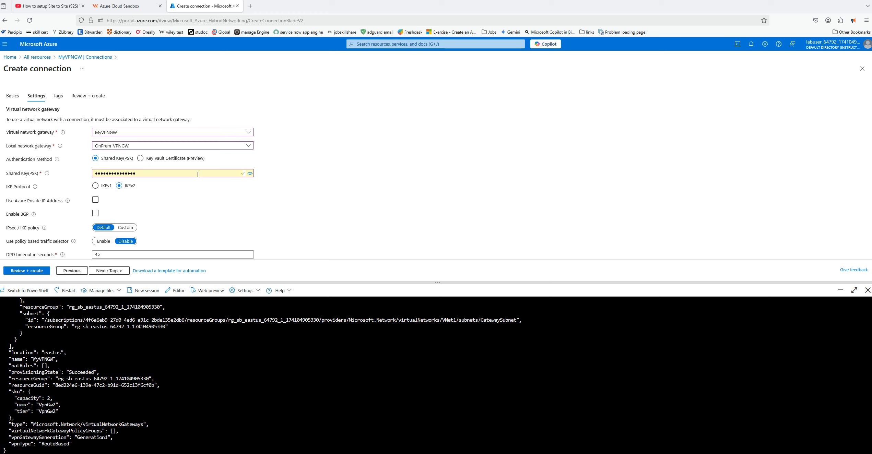
# Replace the prefilled shared key (PSK) of the connection with a new key and reveal it for checking
pyautogui.click(149, 175)
pyautogui.press('BackSpace')
pyautogui.press('BackSpace')
pyautogui.press('BackSpace')
pyautogui.press('BackSpace')
pyautogui.press('BackSpace')
pyautogui.press('BackSpace')
pyautogui.press('BackSpace')
pyautogui.press('BackSpace')
pyautogui.press('BackSpace')
pyautogui.press('BackSpace')
pyautogui.press('BackSpace')
pyautogui.press('BackSpace')
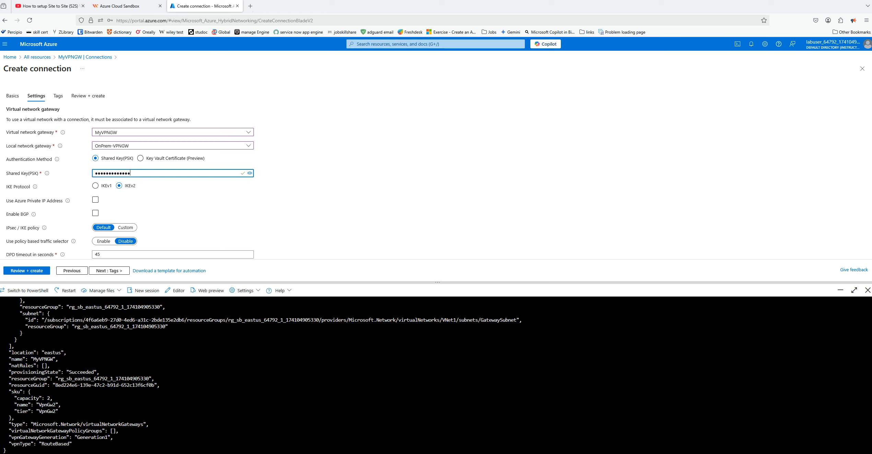
pyautogui.press('BackSpace')
pyautogui.press('BackSpace')
pyautogui.press('BackSpace')
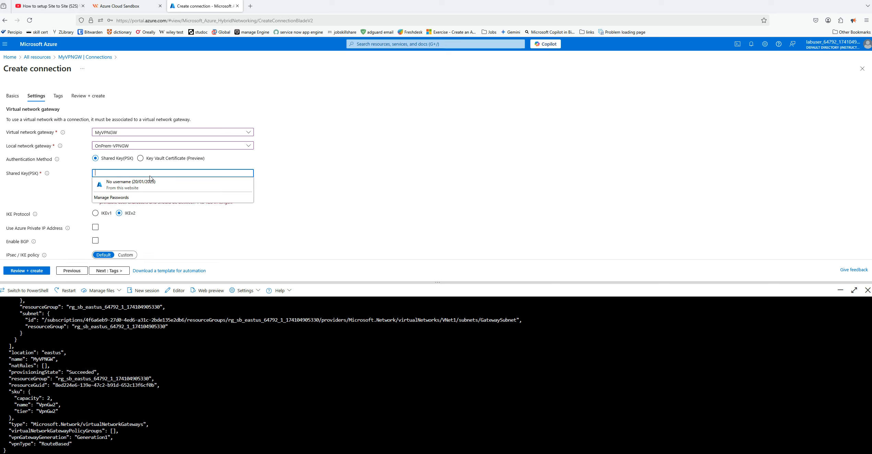
pyautogui.click(103, 174)
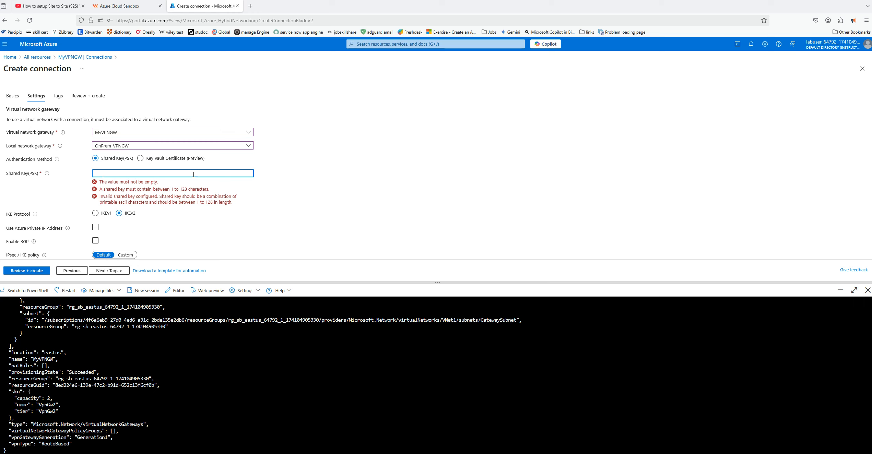
pyautogui.write('•')
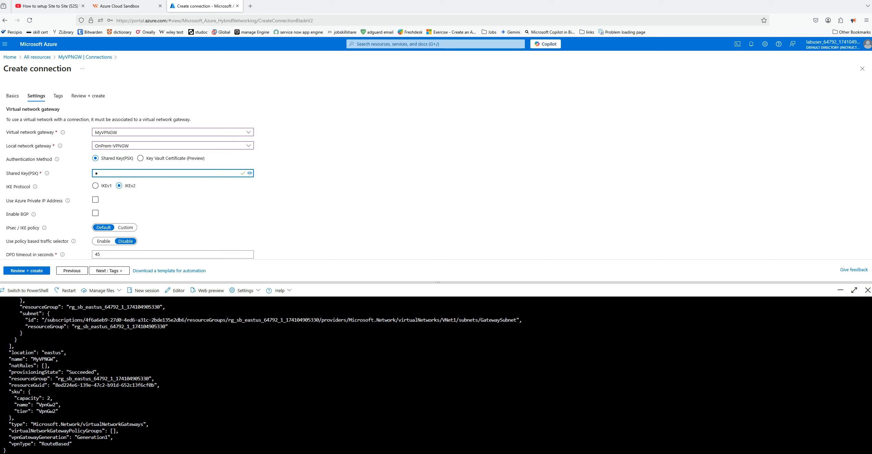
pyautogui.write('••••••••')
pyautogui.click(250, 173)
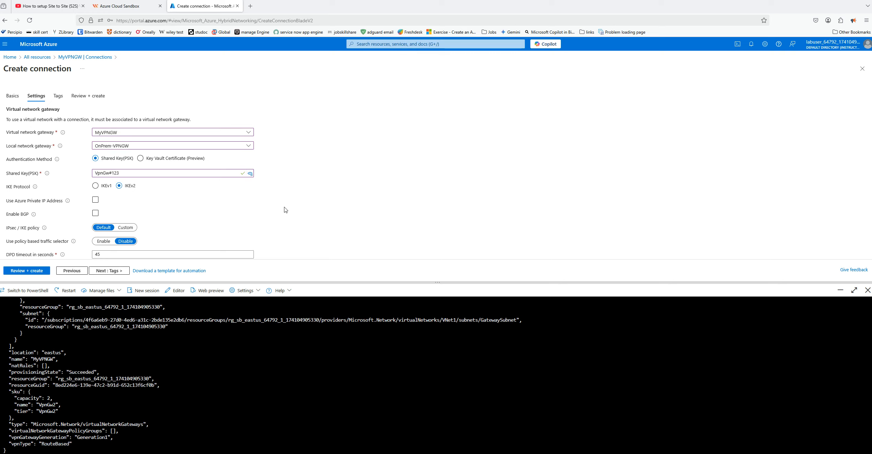
# Review the remaining default settings and create the site-to-site connection
pyautogui.scroll(-2, 287, 211)
pyautogui.scroll(-3, 287, 211)
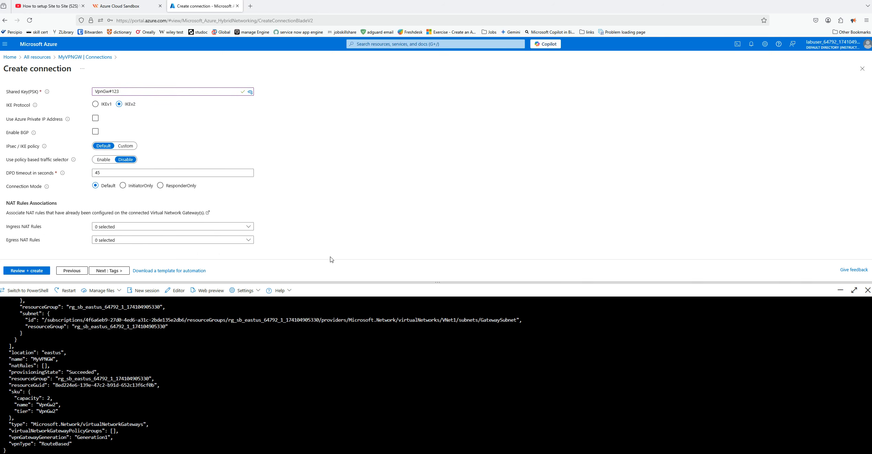
pyautogui.click(31, 271)
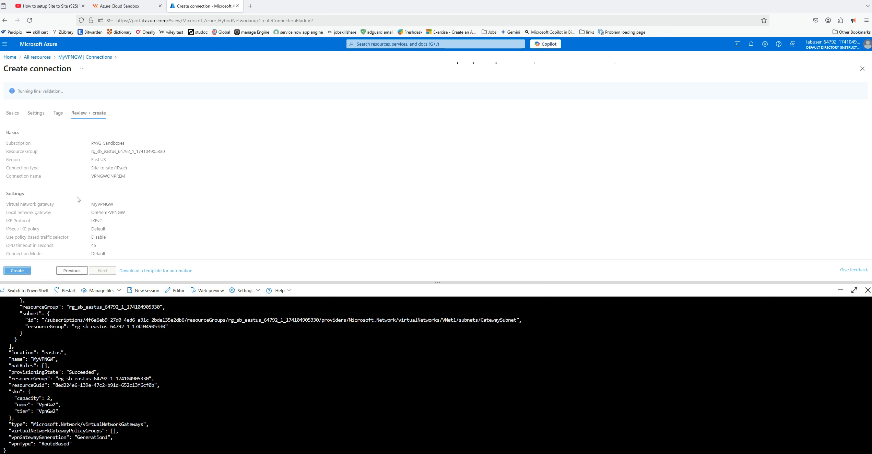
pyautogui.click(20, 271)
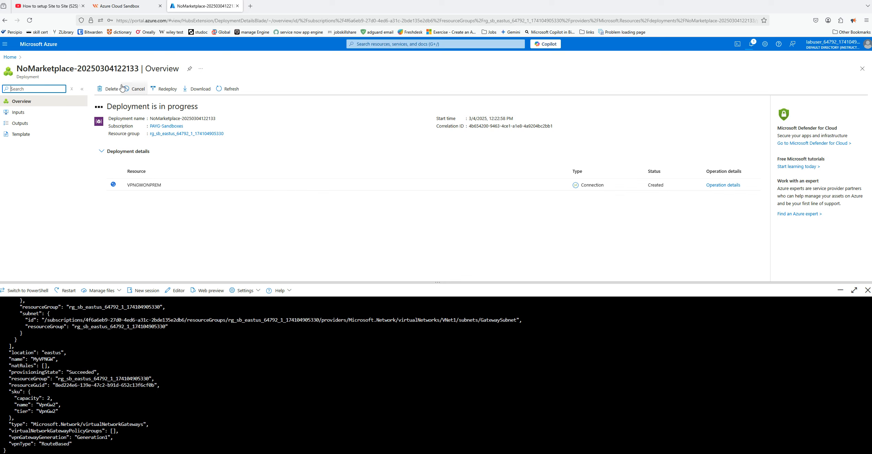
# View the public IP address resource of the MyVPNGW gateway and check the deployment notifications
pyautogui.click(10, 57)
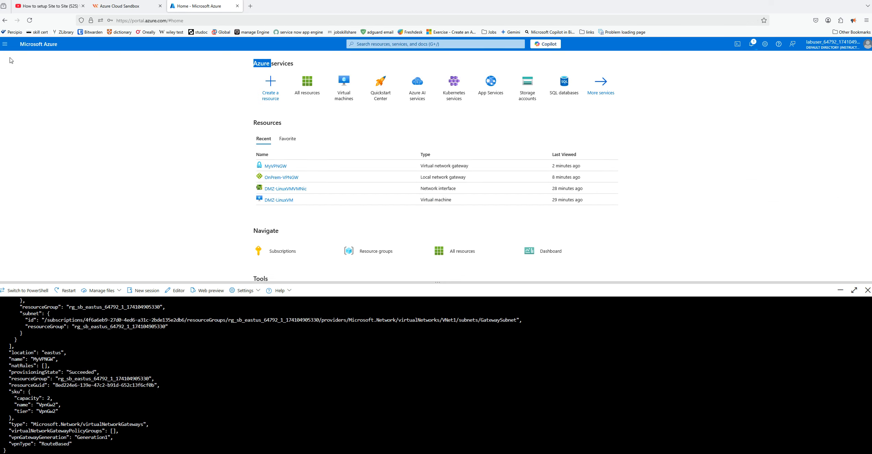
pyautogui.click(307, 92)
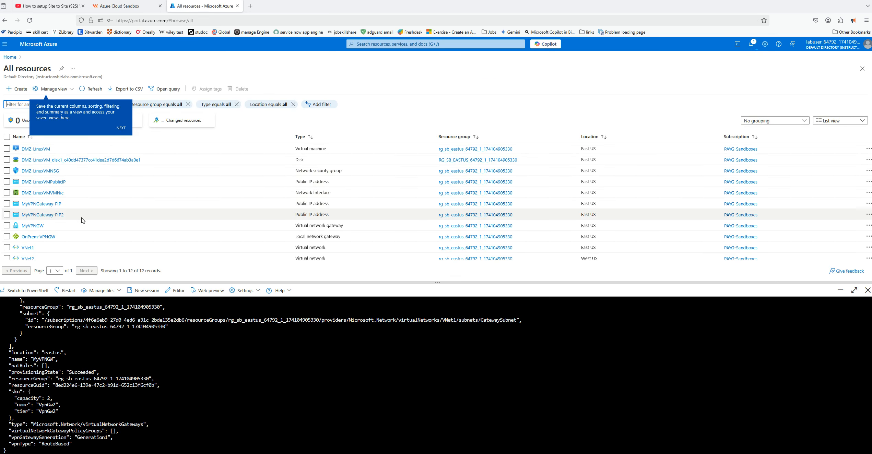
pyautogui.scroll(-1, 79, 221)
pyautogui.click(66, 214)
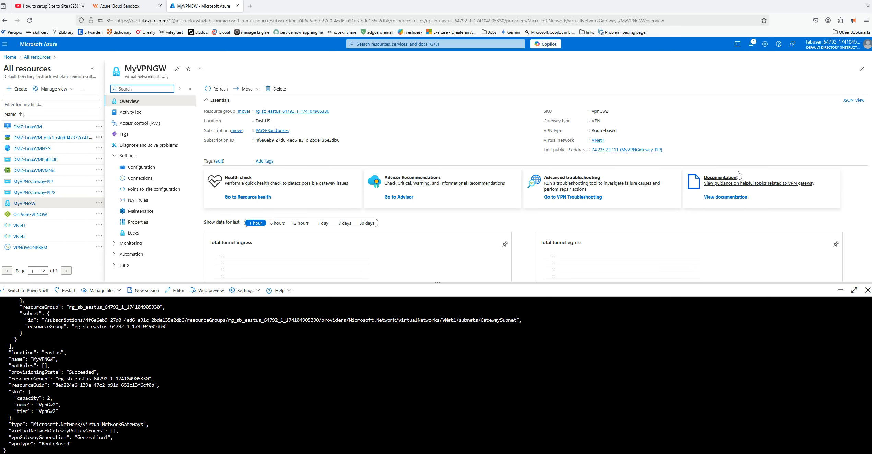
pyautogui.click(624, 150)
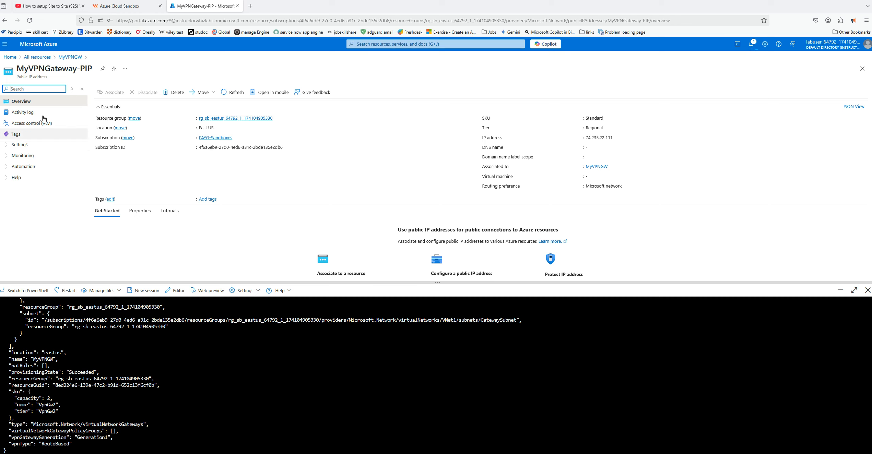
pyautogui.click(749, 50)
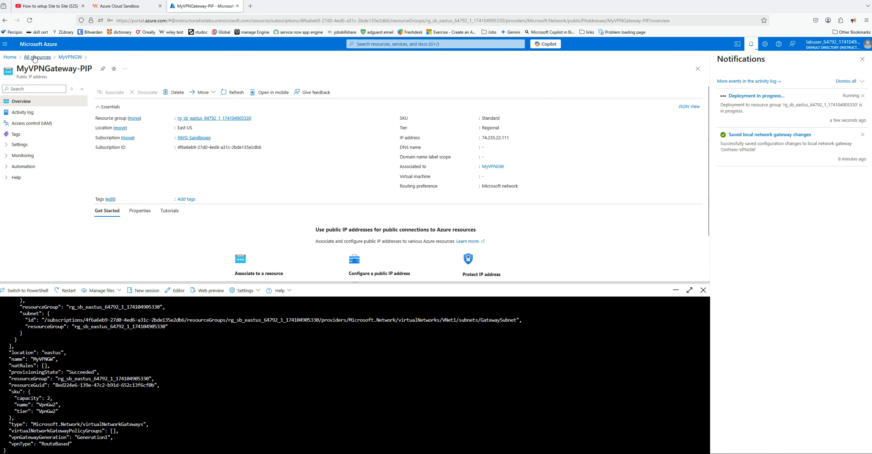
# Refresh the connections list of MyVPNGW and switch back to the on-prem Windows Server VM in VMware Workstation
pyautogui.click(9, 57)
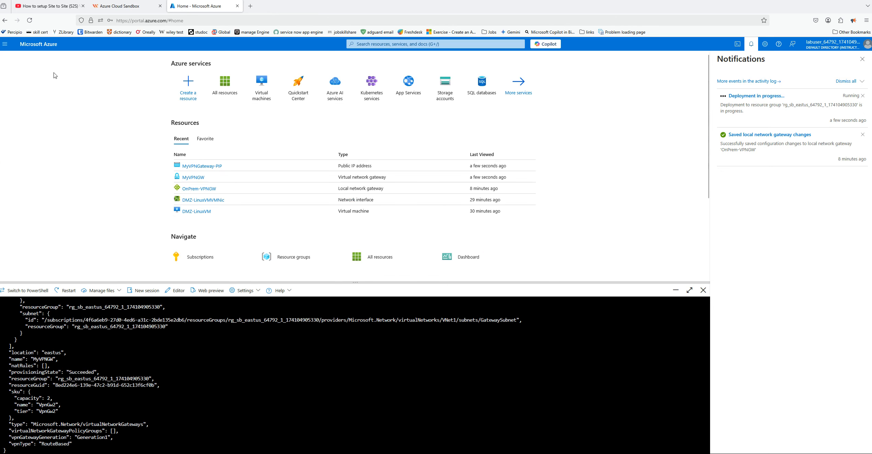
pyautogui.click(219, 97)
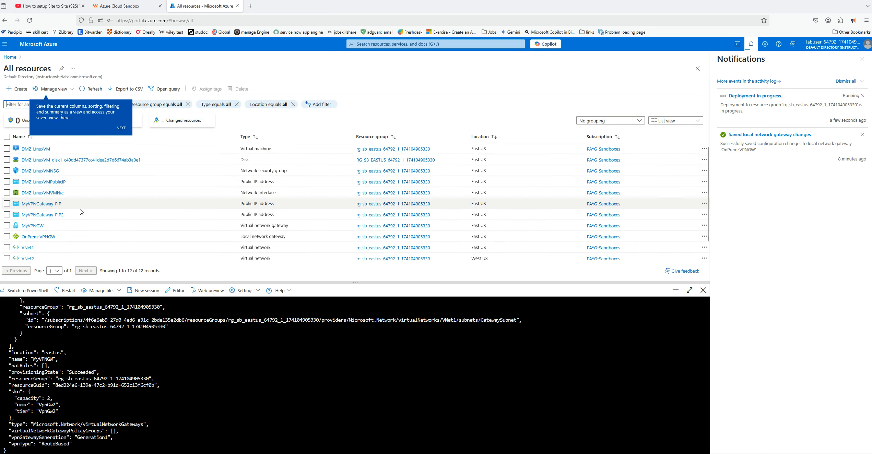
pyautogui.scroll(-1, 76, 220)
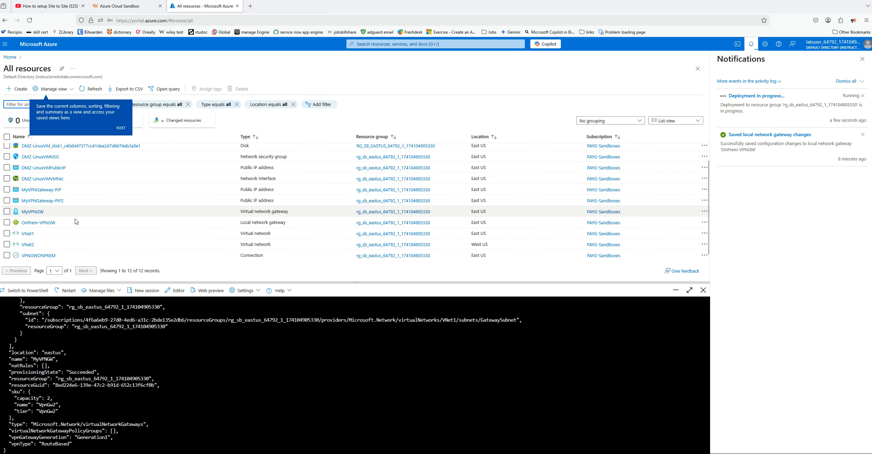
pyautogui.click(34, 211)
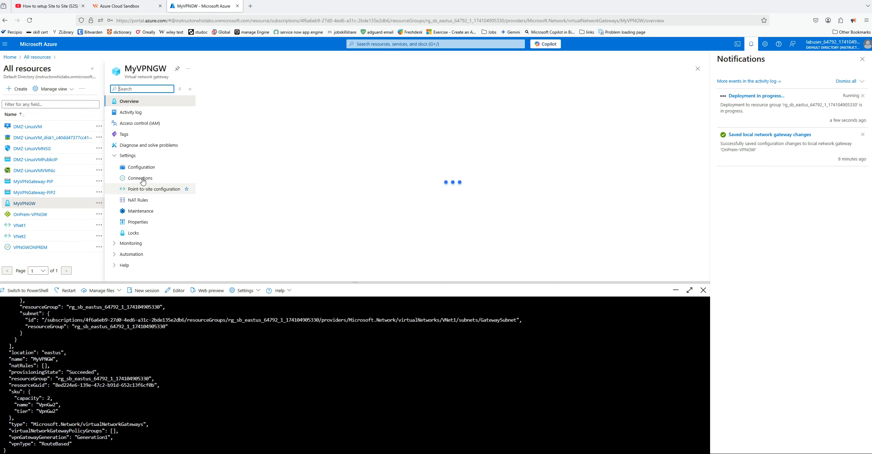
pyautogui.click(139, 179)
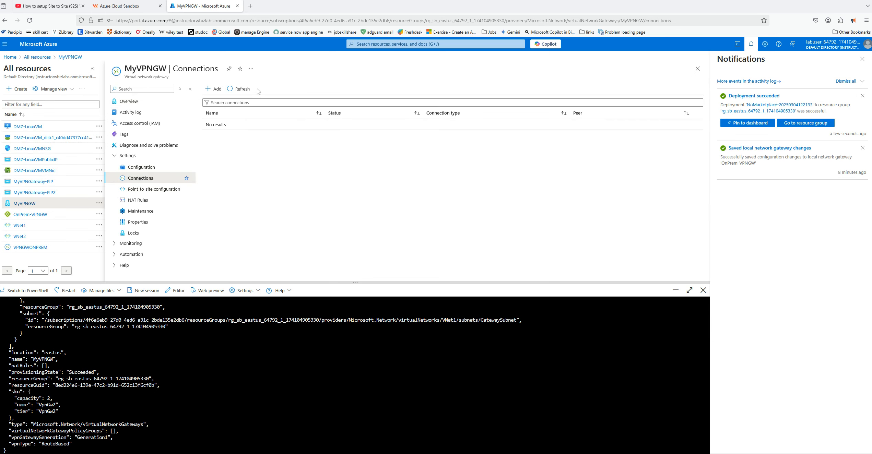
pyautogui.click(240, 89)
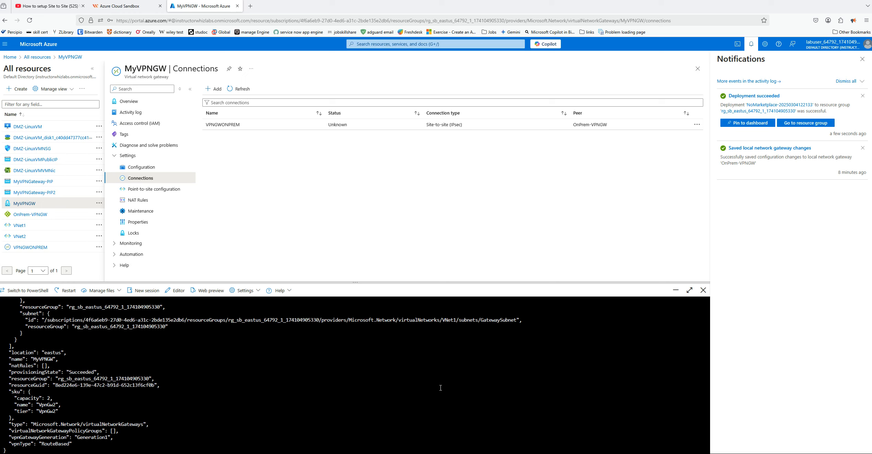
pyautogui.click(540, 453)
pyautogui.click(503, 380)
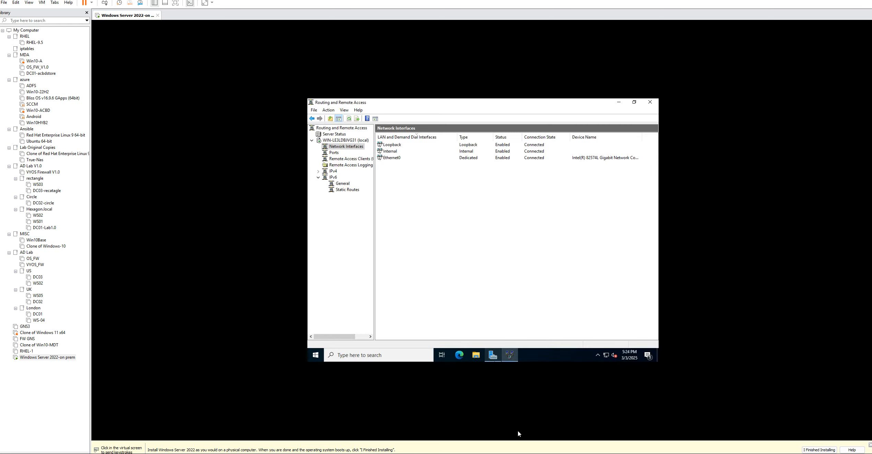
# Look up the public IP address of the MyVPNGW gateway in the Azure portal and return to the on-prem server VM
pyautogui.click(527, 452)
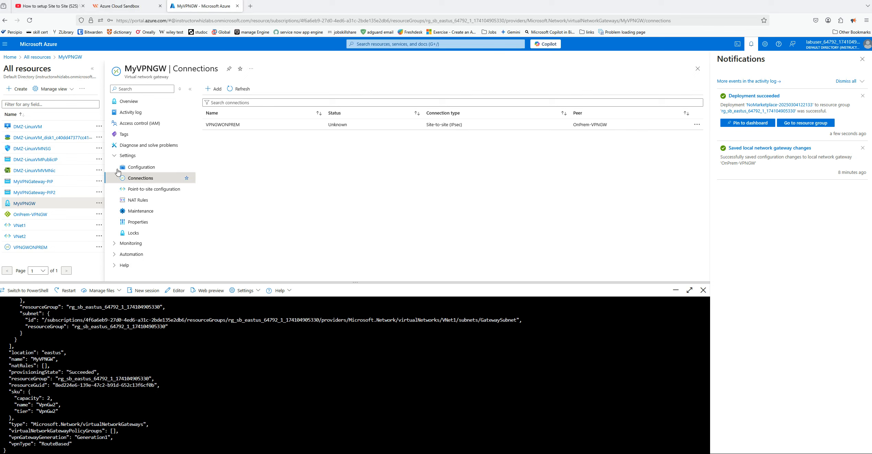
pyautogui.click(131, 101)
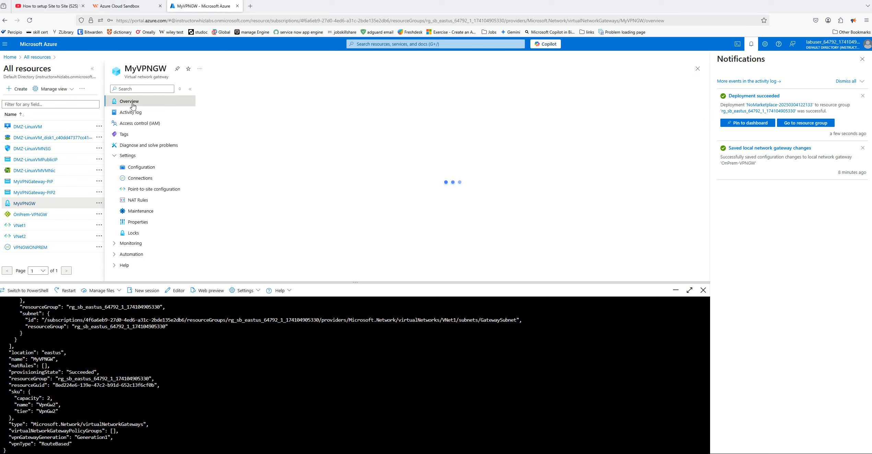
pyautogui.click(861, 59)
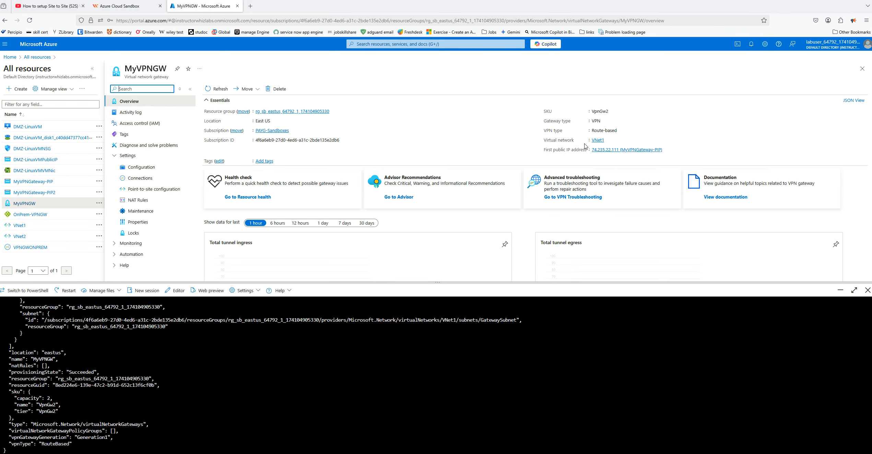
pyautogui.click(627, 151)
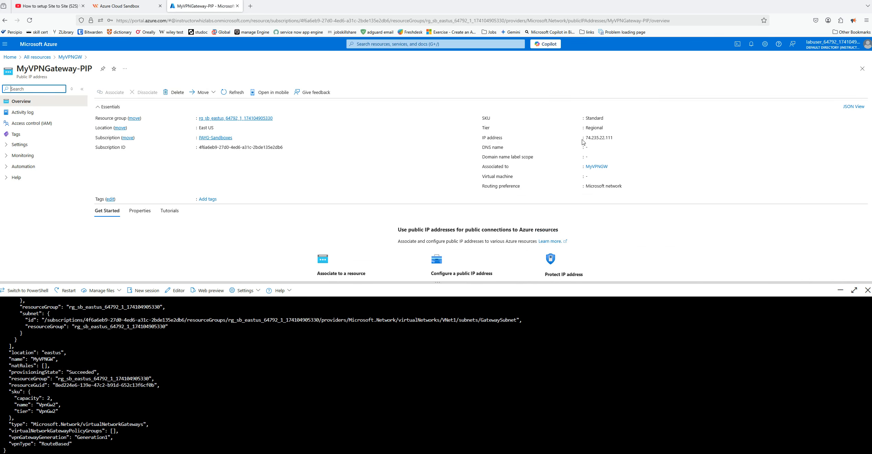
pyautogui.click(556, 429)
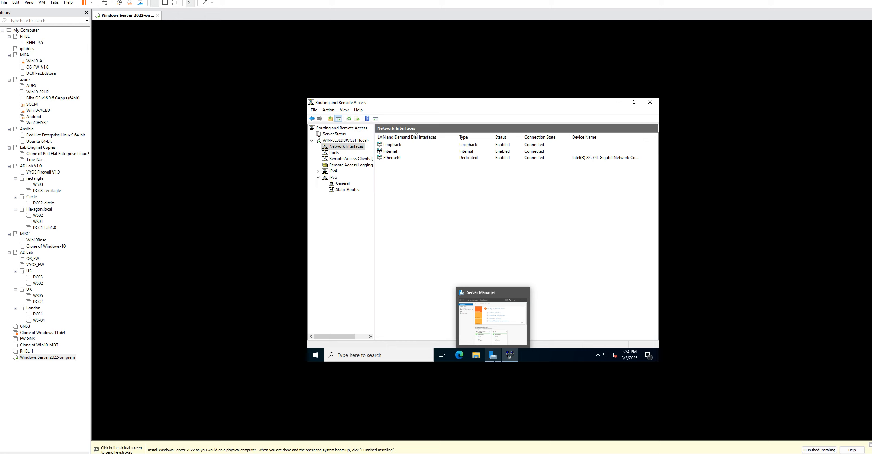
# Start a new demand-dial interface named S2S-from-on-Prem with IKEv2 as its VPN type
pyautogui.rightClick(346, 147)
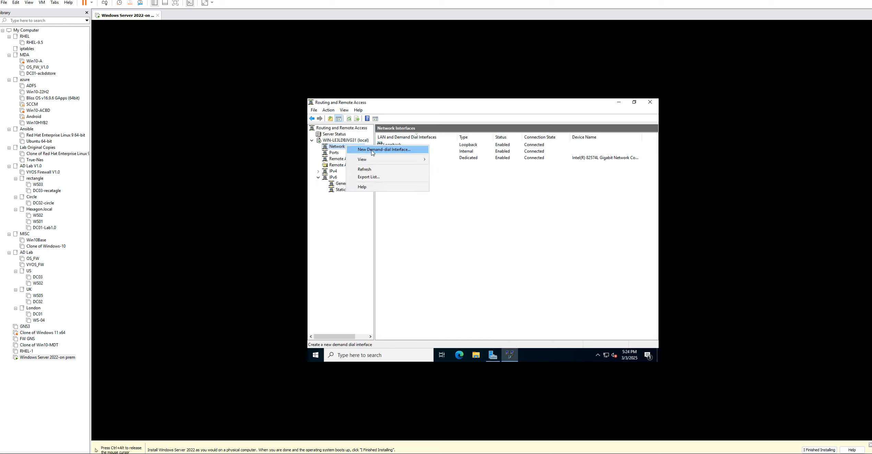
pyautogui.click(385, 150)
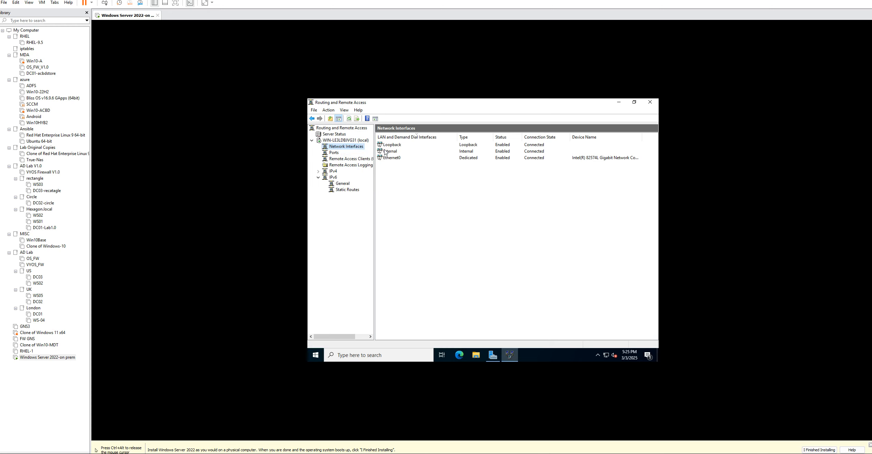
pyautogui.click(522, 282)
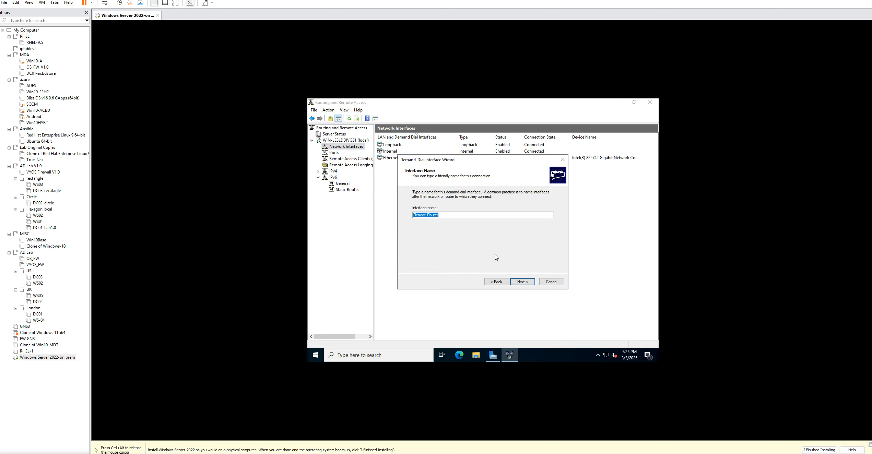
pyautogui.write('S2S-from-on-Prem')
pyautogui.click(525, 282)
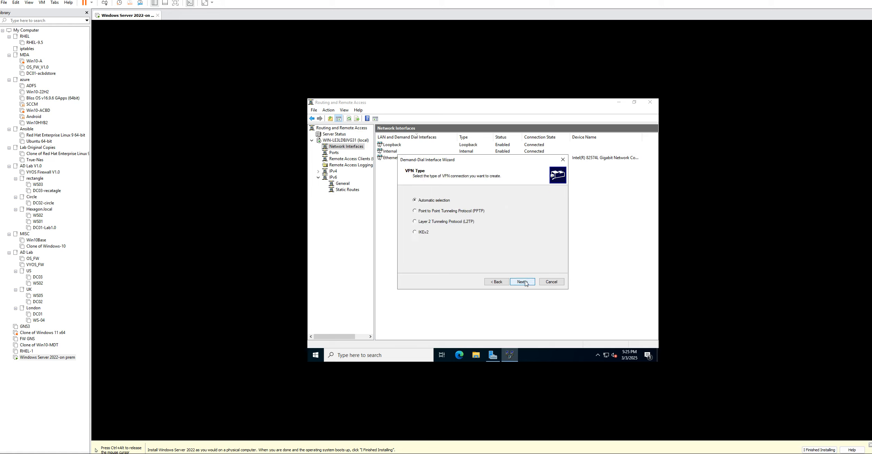
pyautogui.click(416, 232)
pyautogui.click(525, 281)
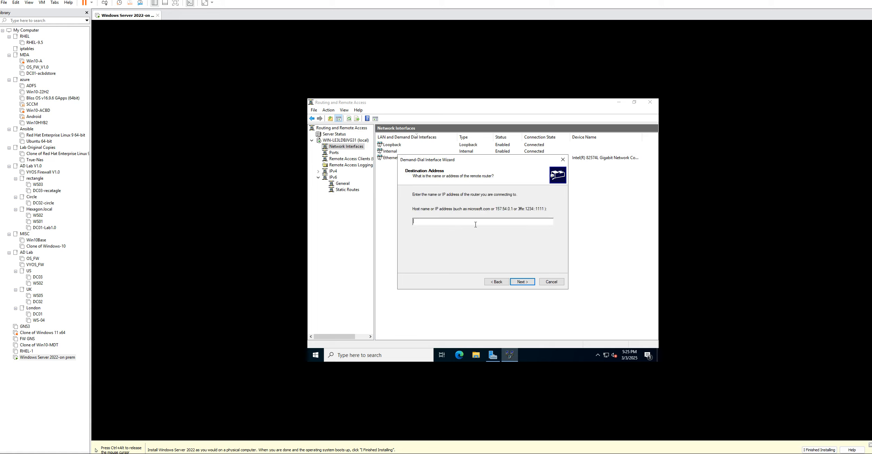
# Set the interface's destination address to the Azure gateway's public IP 74.235.22.111, checking it against the Azure portal
pyautogui.click(545, 453)
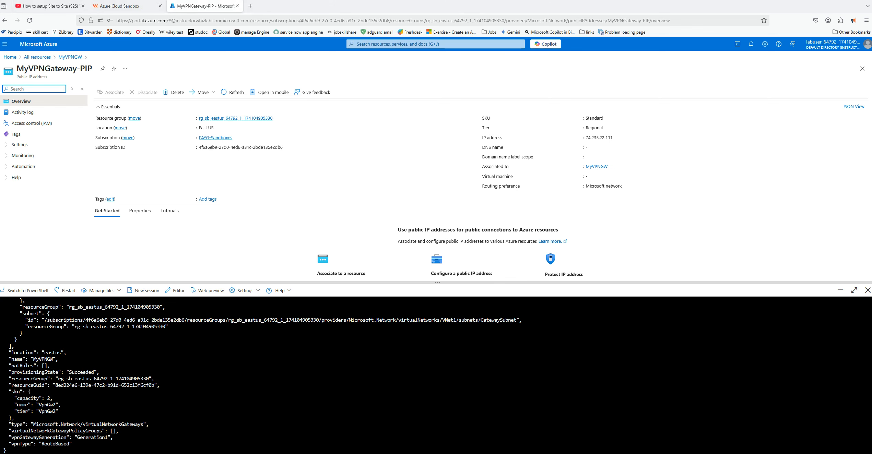
pyautogui.click(541, 453)
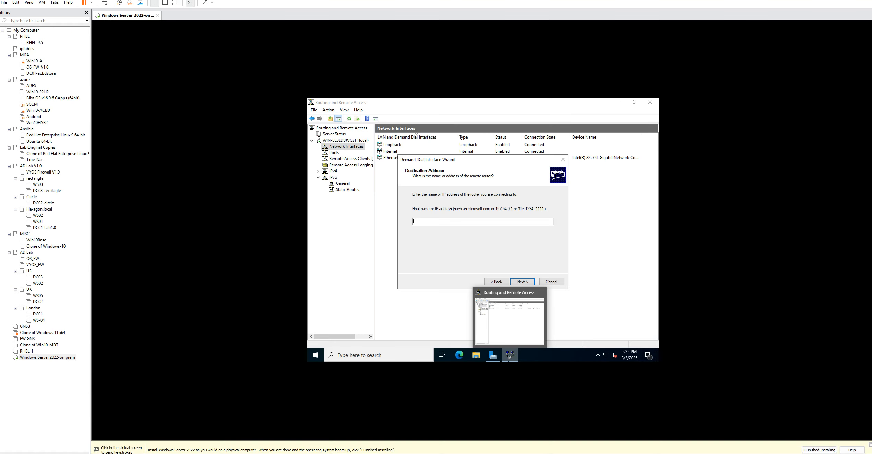
pyautogui.click(492, 303)
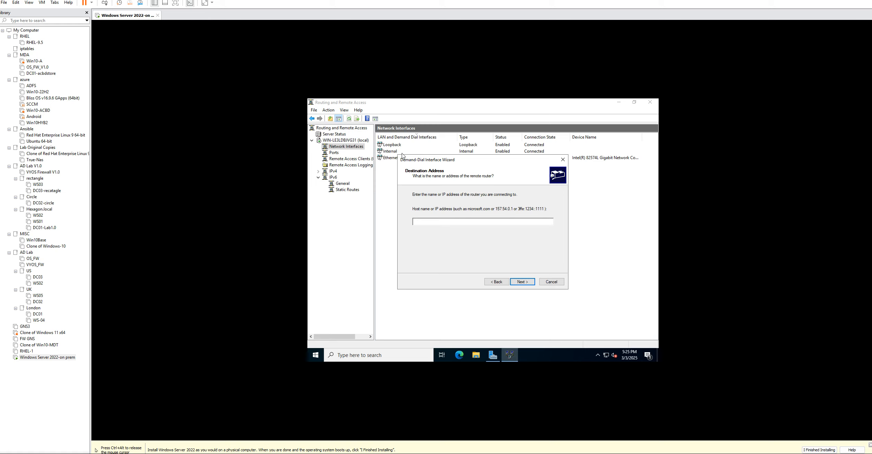
pyautogui.write('74.235.')
pyautogui.hotkey('ctrl', 'alt')
pyautogui.hotkey('alt', 'Tab')
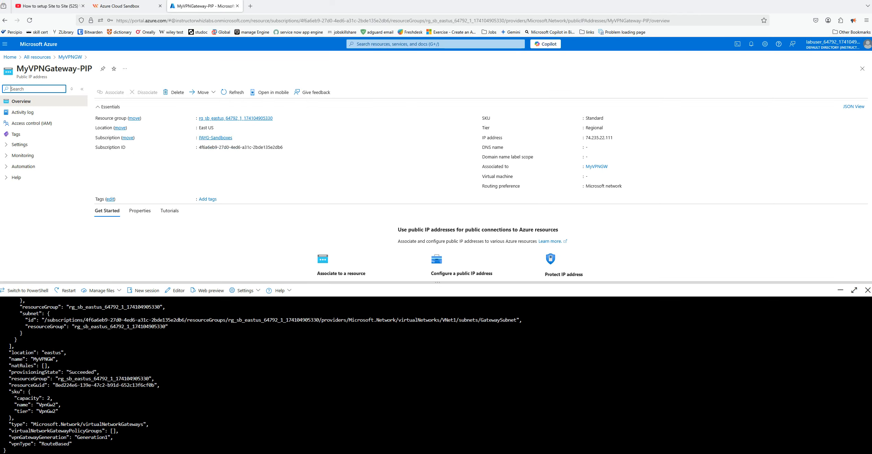
pyautogui.hotkey('alt', 'Tab')
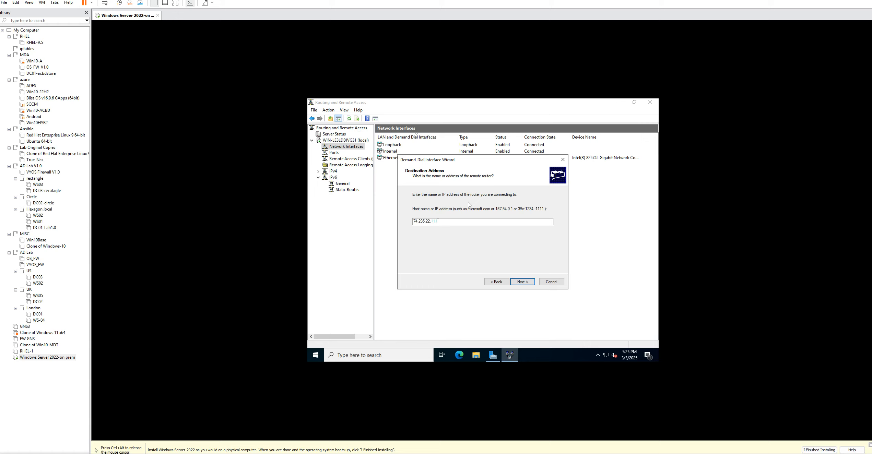
pyautogui.click(524, 283)
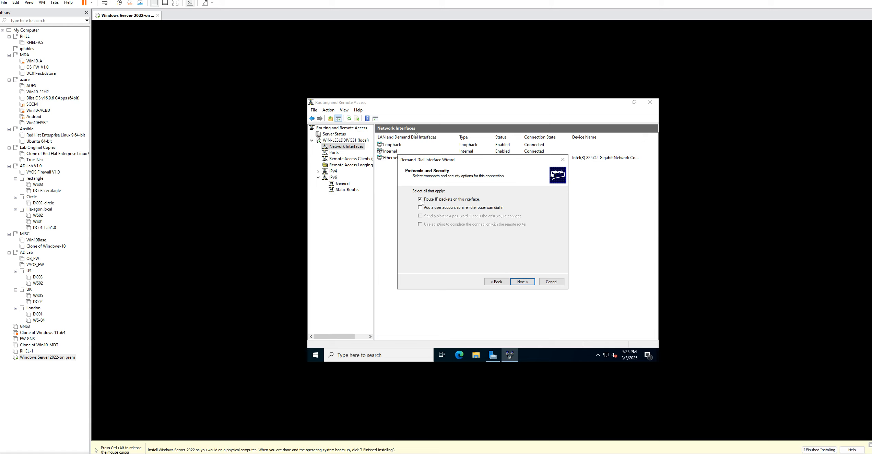
# Add an IPv4 static route to 10.0.0.0 with mask 255.0.0.0 and metric 24, and finish the demand-dial interface wizard
pyautogui.click(524, 285)
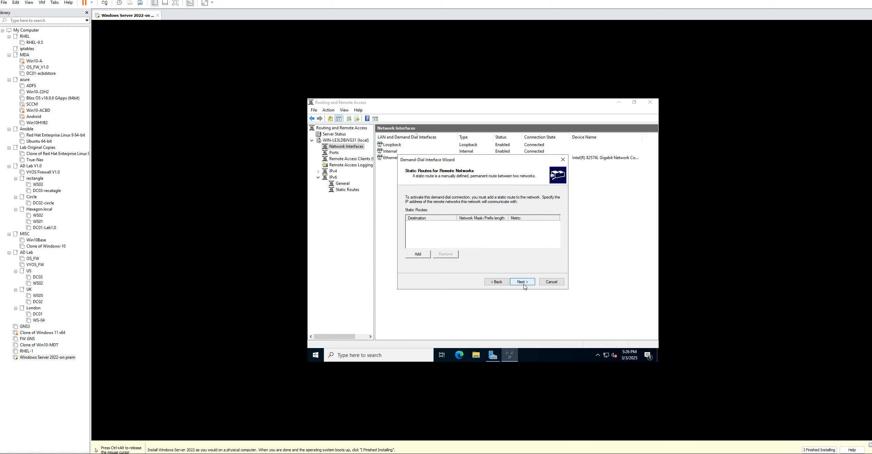
pyautogui.click(425, 259)
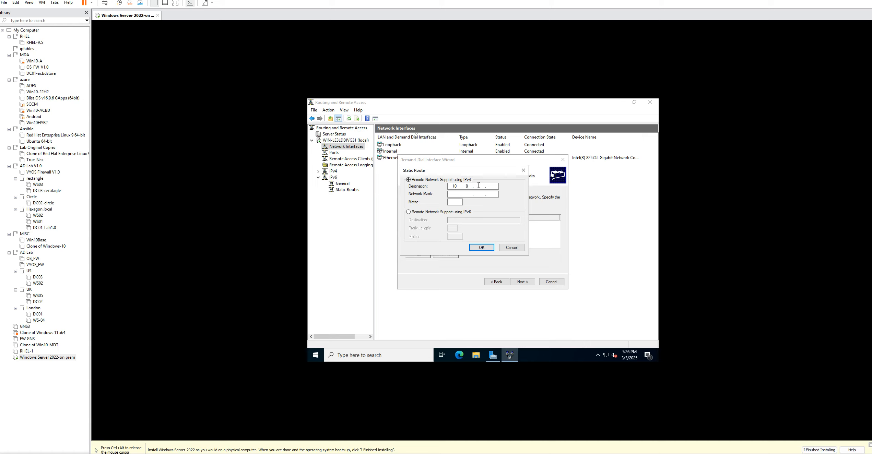
pyautogui.write('0')
pyautogui.write('0.0')
pyautogui.click(454, 203)
pyautogui.click(481, 247)
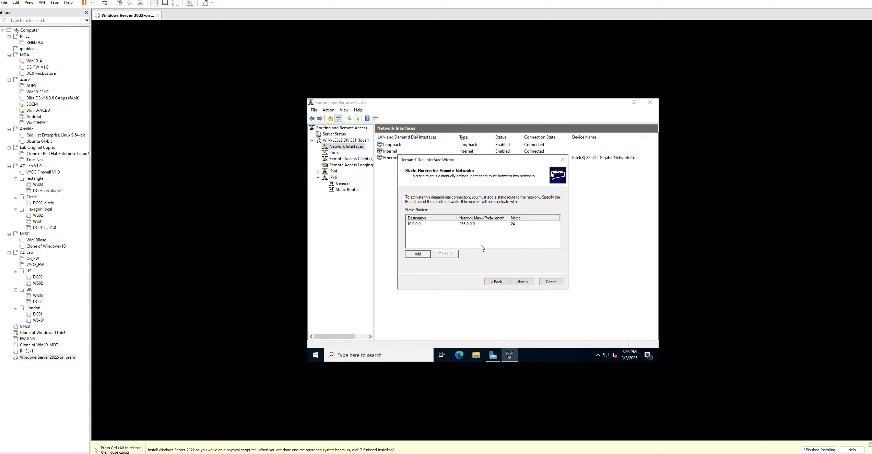
pyautogui.click(522, 283)
pyautogui.click(522, 283)
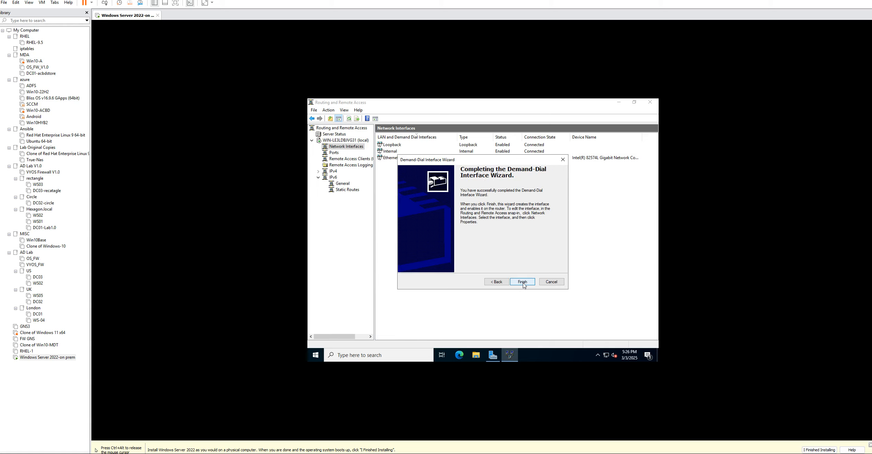
pyautogui.click(523, 284)
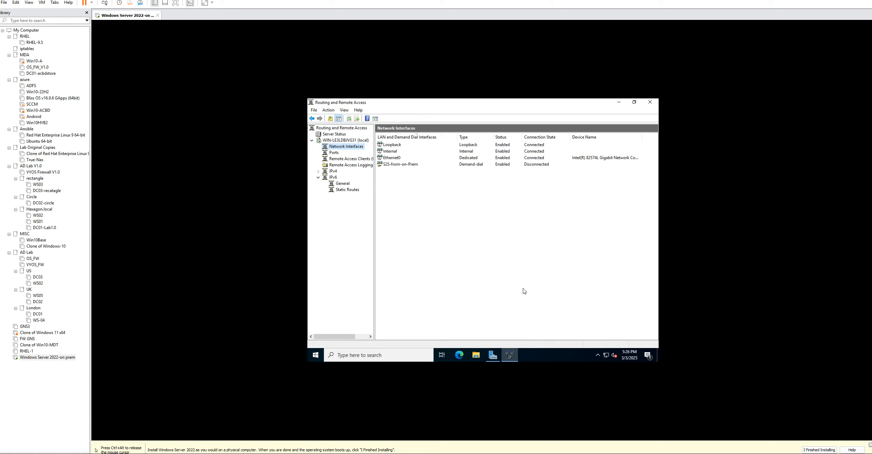
# Switch the S2S-from-on-Prem interface's authentication to a preshared key and enter the shared key of the Azure connection
pyautogui.rightClick(405, 166)
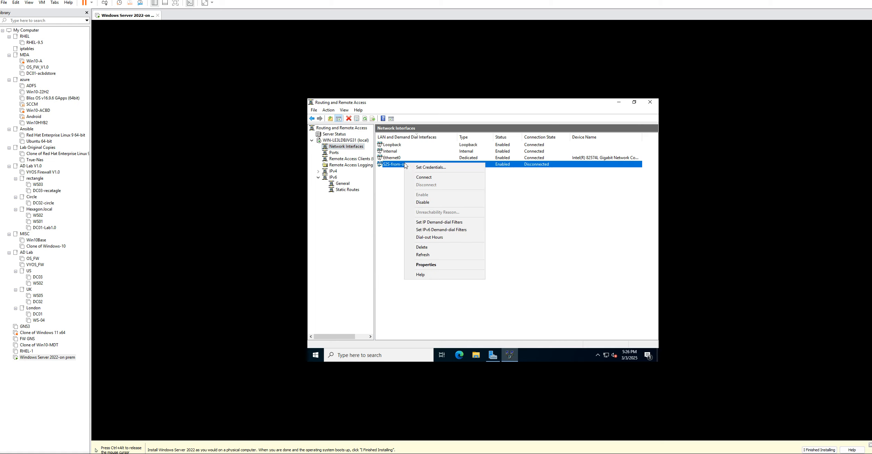
pyautogui.click(432, 264)
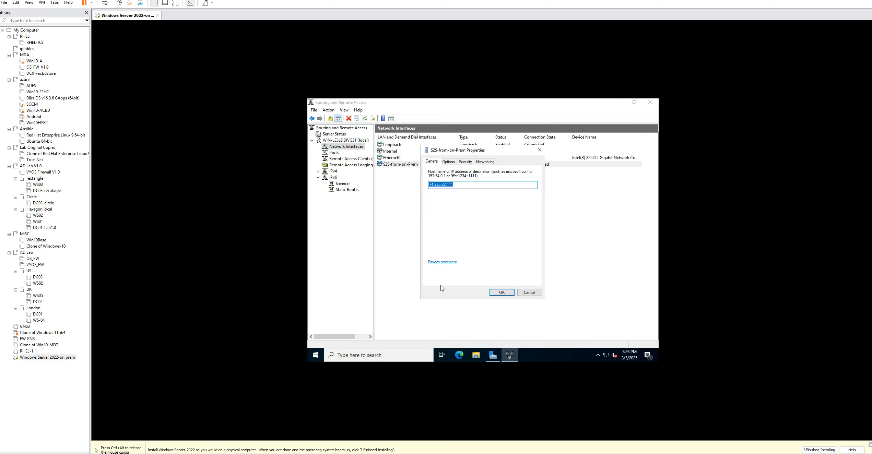
pyautogui.click(465, 165)
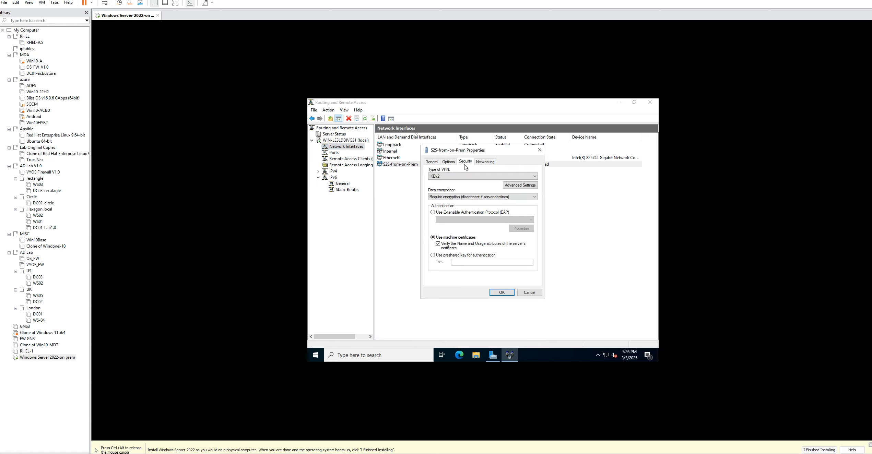
pyautogui.click(433, 255)
pyautogui.click(459, 262)
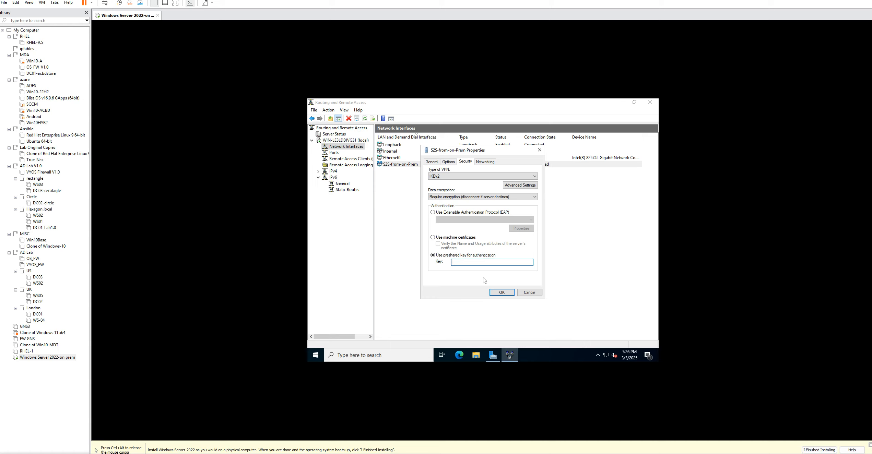
pyautogui.write('VpnGw#123')
pyautogui.click(502, 293)
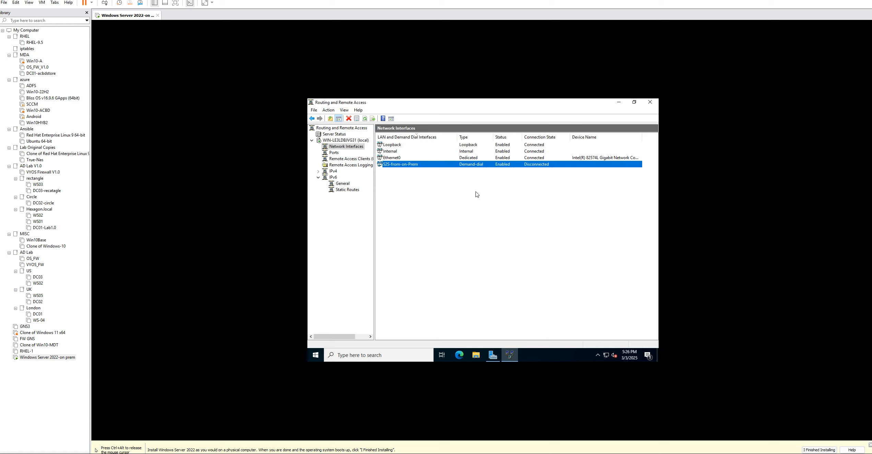
# Connect the S2S-from-on-Prem interface and switch to the Azure portal's home page
pyautogui.rightClick(495, 164)
pyautogui.click(515, 182)
pyautogui.click(542, 453)
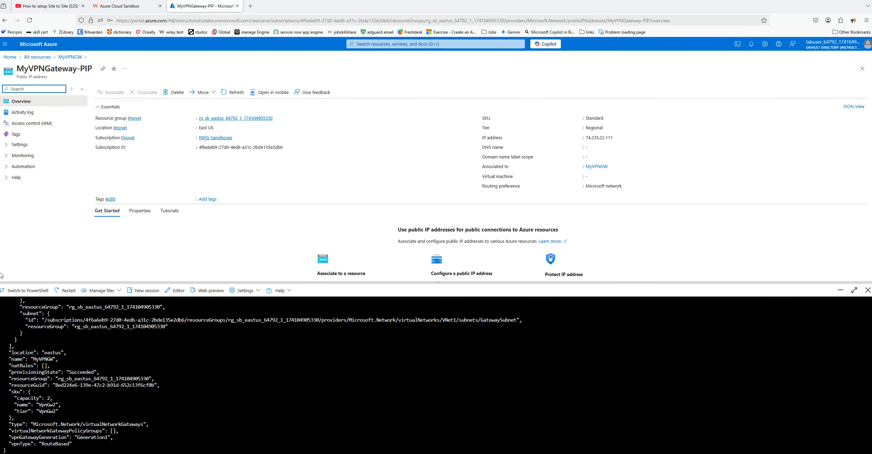
pyautogui.click(10, 57)
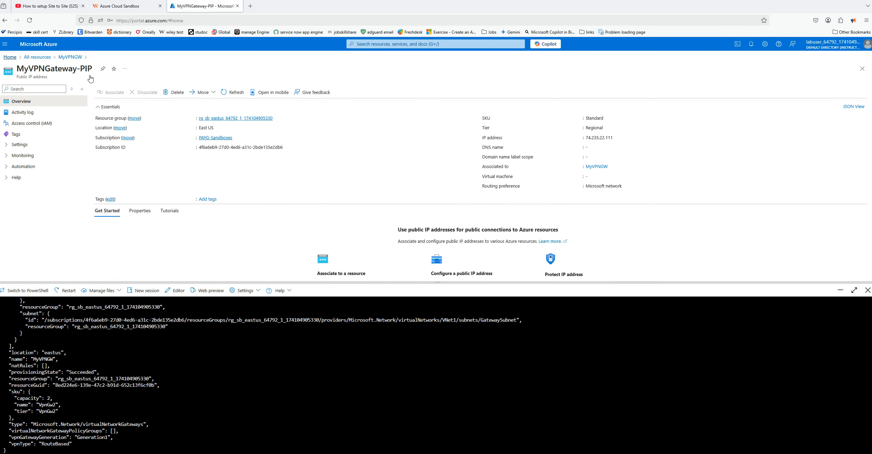
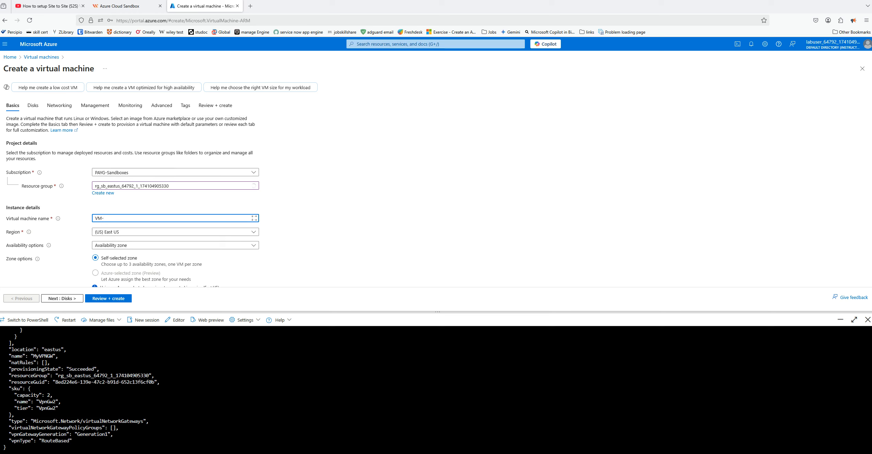
# Name the new virtual machine VM-sub2 and set its availability option to No infrastructure redundancy required
pyautogui.write('M-ub')
pyautogui.write('sub2')
pyautogui.click(110, 245)
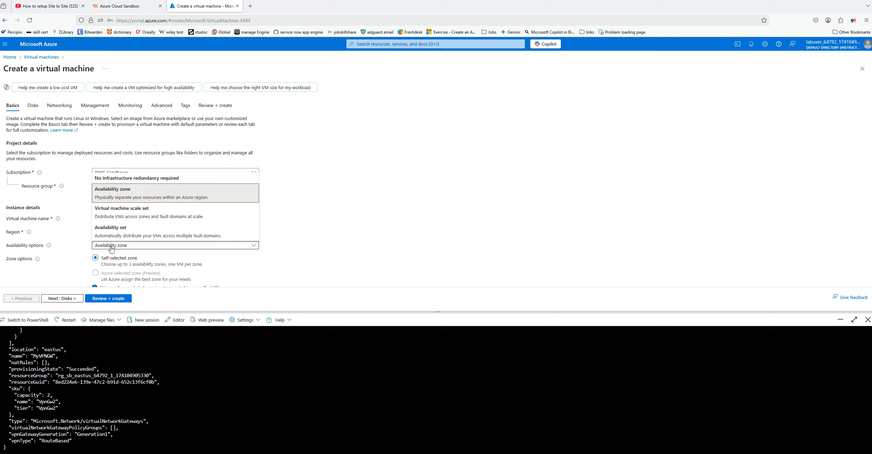
pyautogui.click(124, 178)
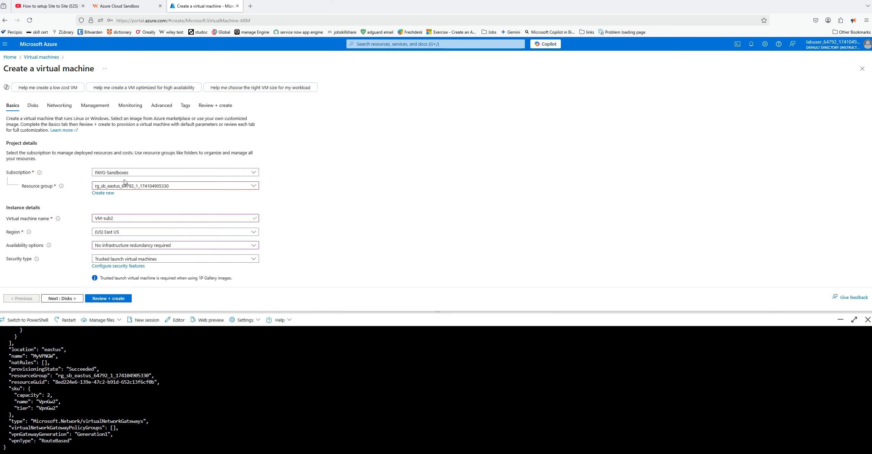
# Choose the Windows Server 2022 Datacenter: Azure Edition Hotpatch - x64 Gen2 image for the virtual machine
pyautogui.scroll(-3, 310, 192)
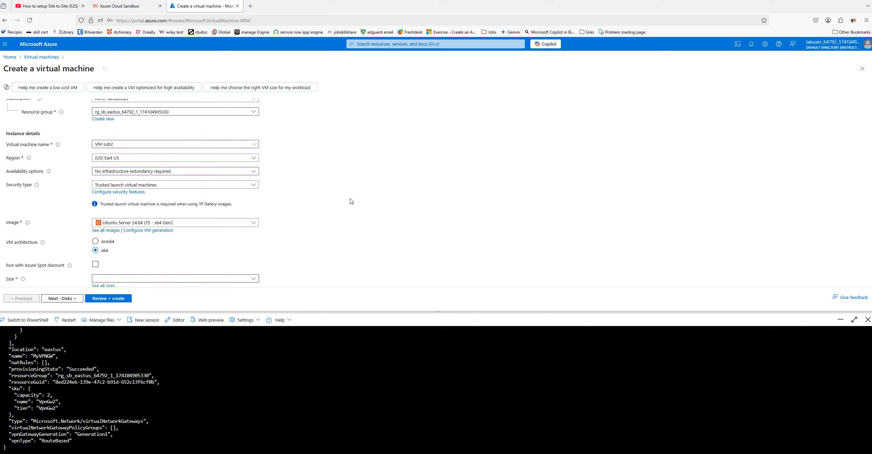
pyautogui.click(253, 194)
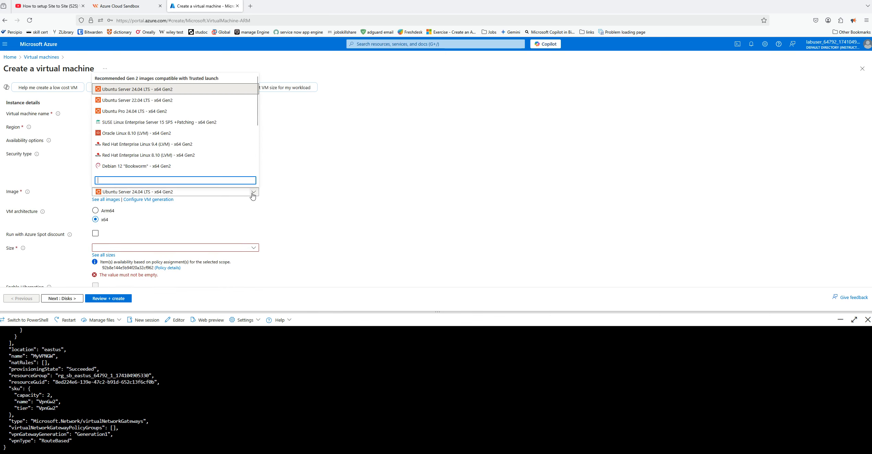
pyautogui.scroll(-4, 212, 155)
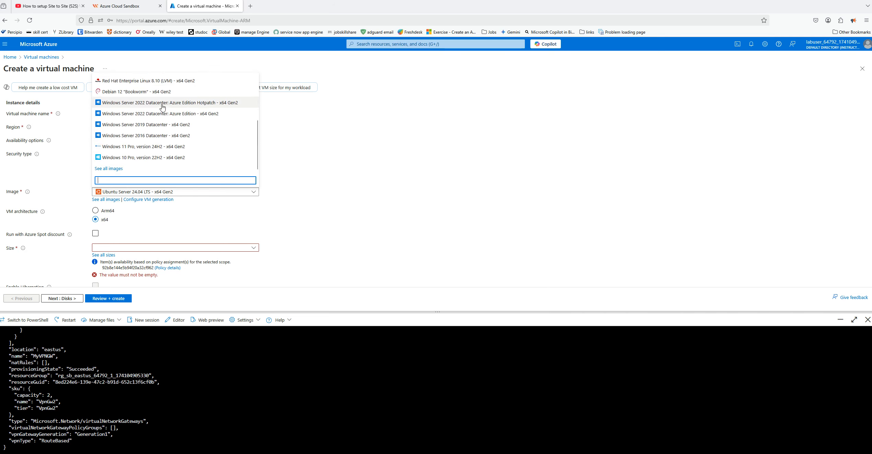
pyautogui.click(133, 103)
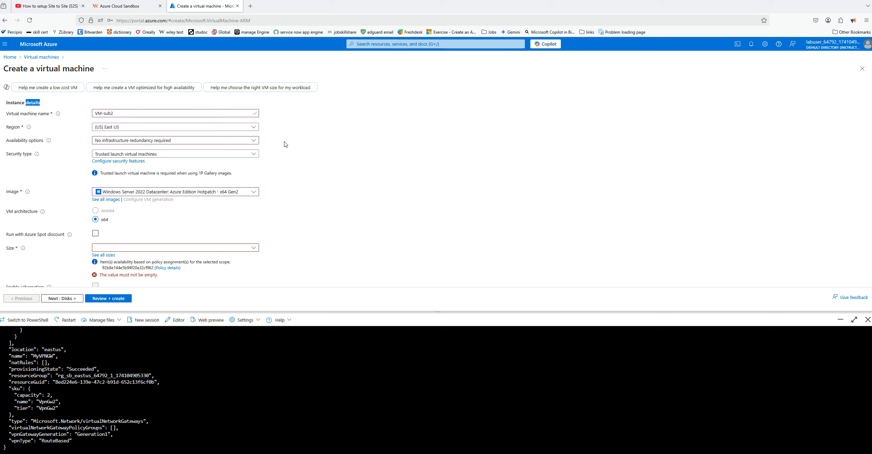
# Set the virtual machine's size to B2ms from the B-Series in the full size list
pyautogui.scroll(-2, 287, 146)
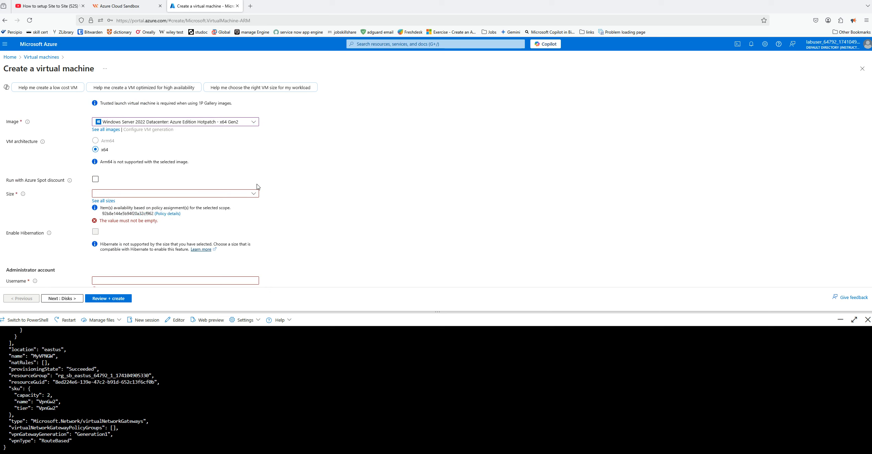
pyautogui.click(254, 196)
pyautogui.click(113, 262)
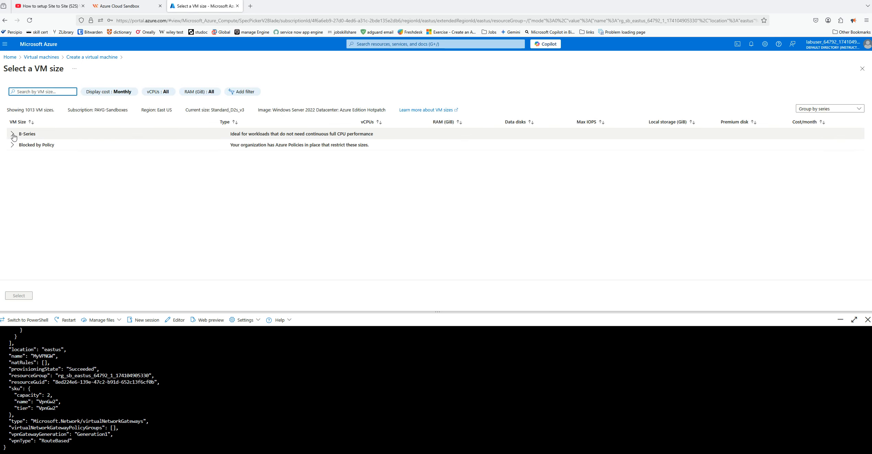
pyautogui.click(13, 134)
pyautogui.click(25, 168)
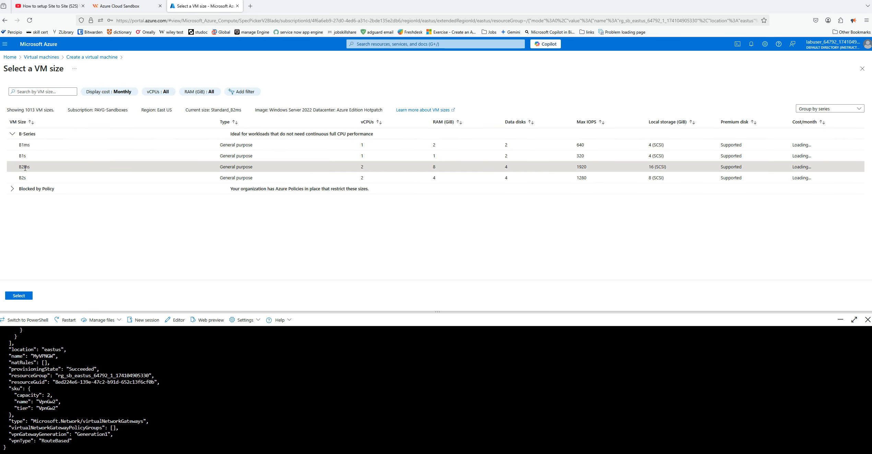
pyautogui.click(14, 297)
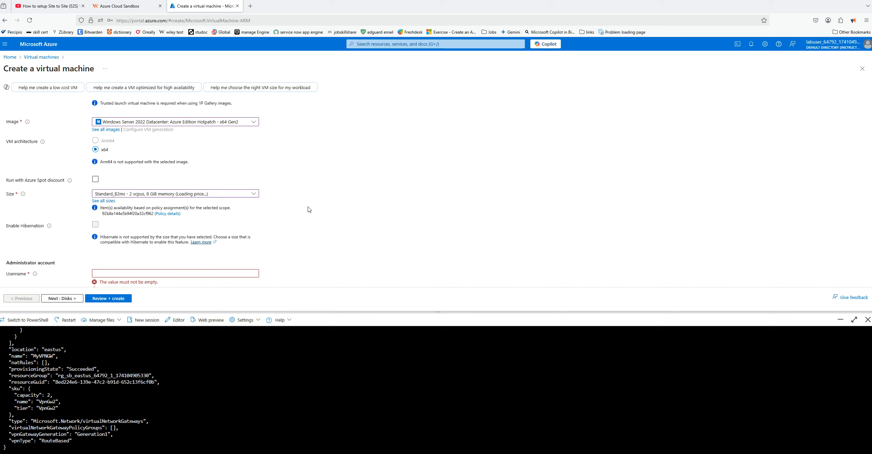
# Set the administrator username to azureuser, replace the prefilled password with the account password, and confirm it
pyautogui.scroll(-2, 308, 209)
pyautogui.click(108, 203)
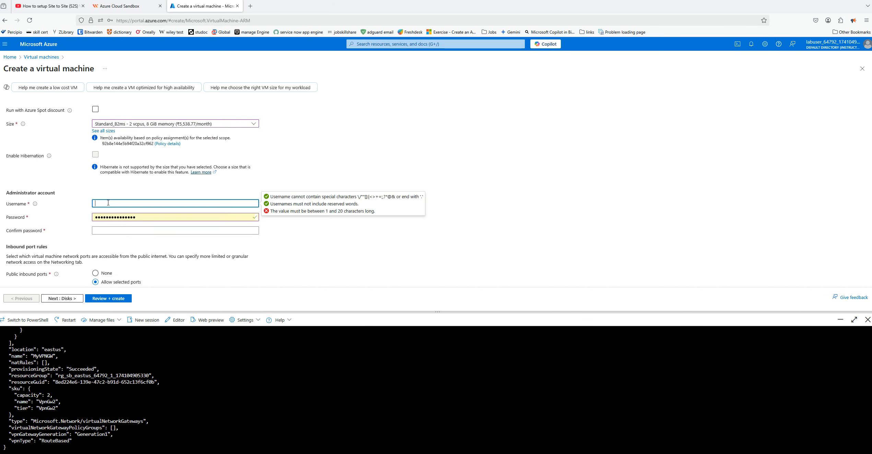
pyautogui.write('azureuser')
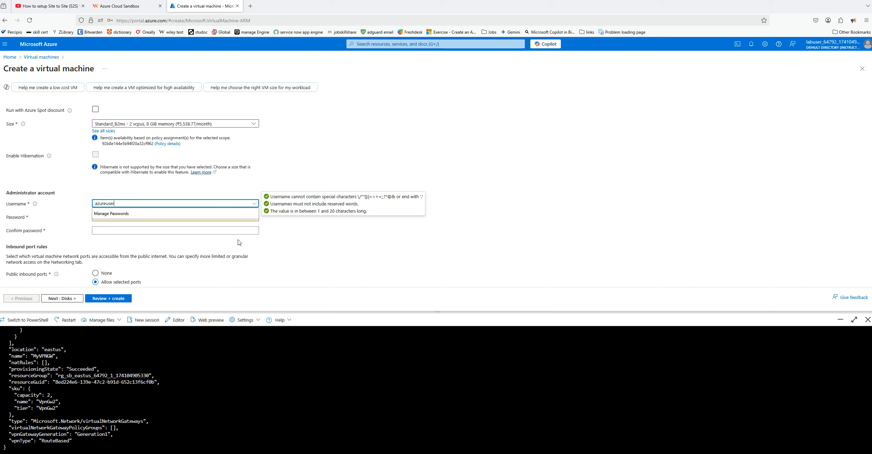
pyautogui.press('Tab')
pyautogui.moveTo(68, 216); pyautogui.dragTo(65, 215)
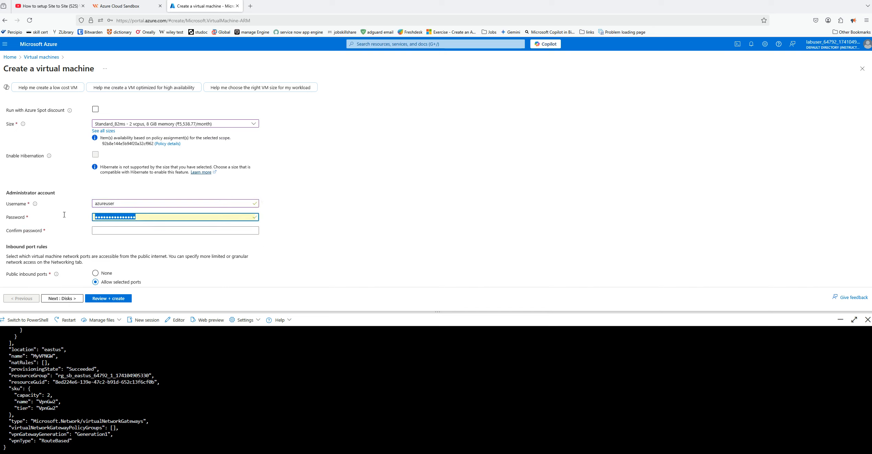
pyautogui.press('BackSpace')
pyautogui.write('•••')
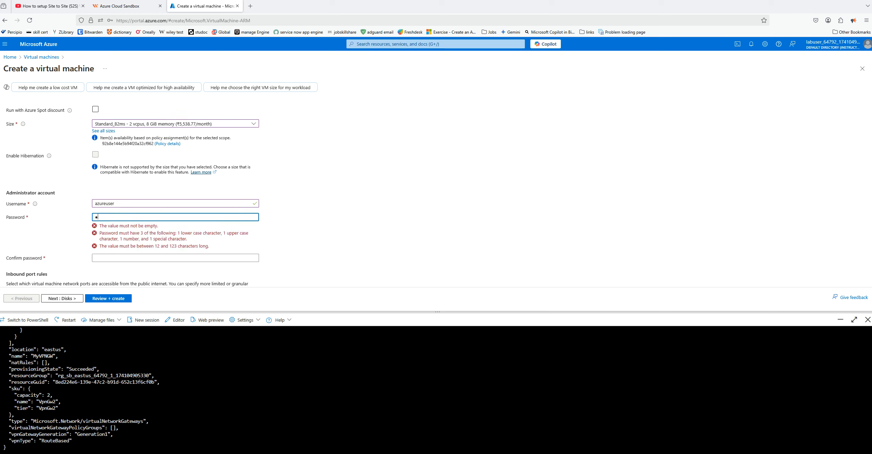
pyautogui.write('•••••••••')
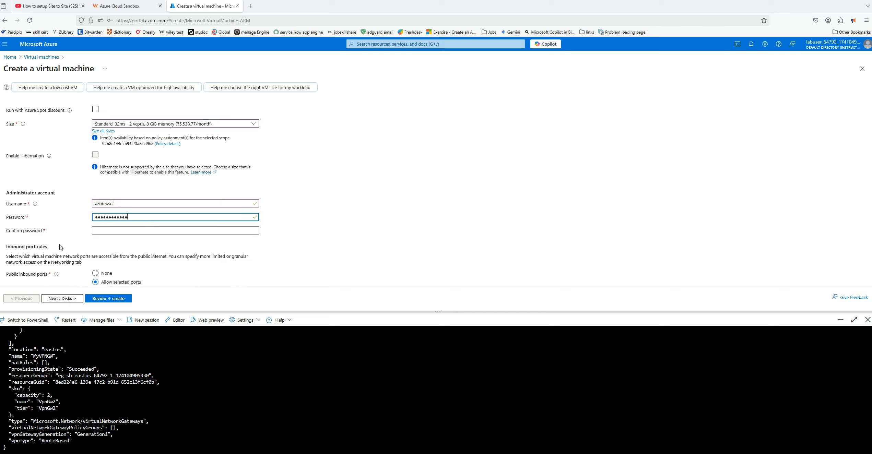
pyautogui.click(106, 232)
pyautogui.write('••••')
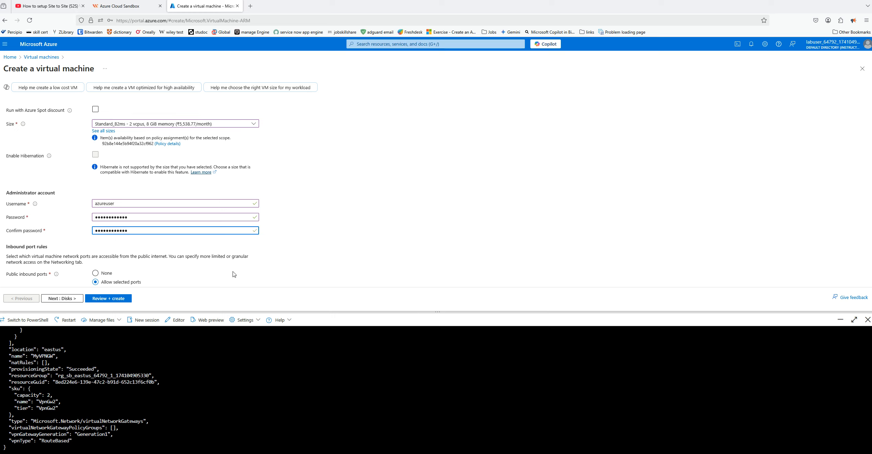
# Proceed to the disk settings and set the OS disk type to Standard SSD with locally-redundant storage
pyautogui.scroll(-2, 216, 278)
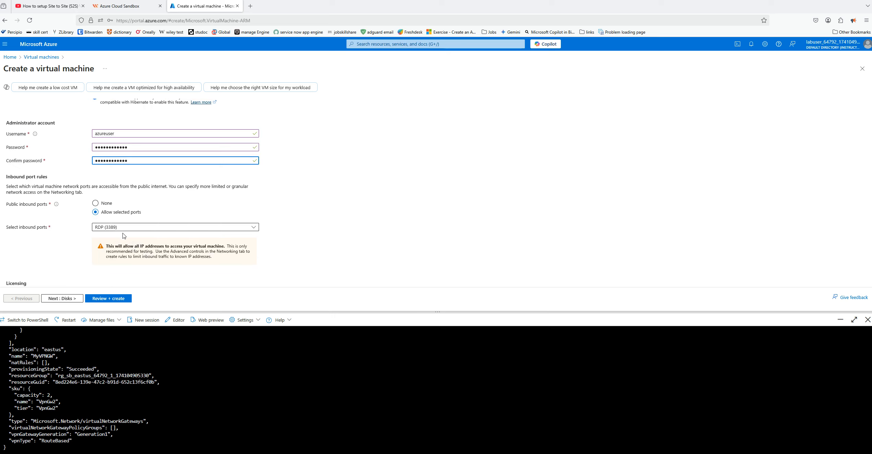
pyautogui.click(67, 300)
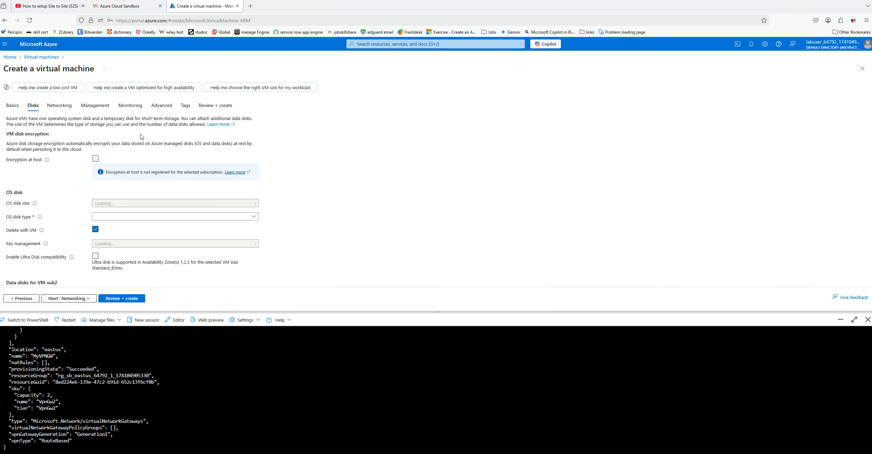
pyautogui.click(255, 218)
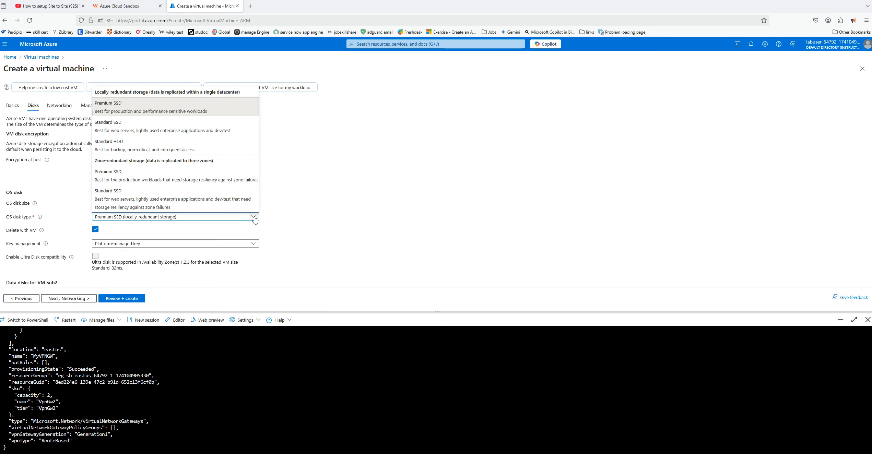
pyautogui.click(123, 126)
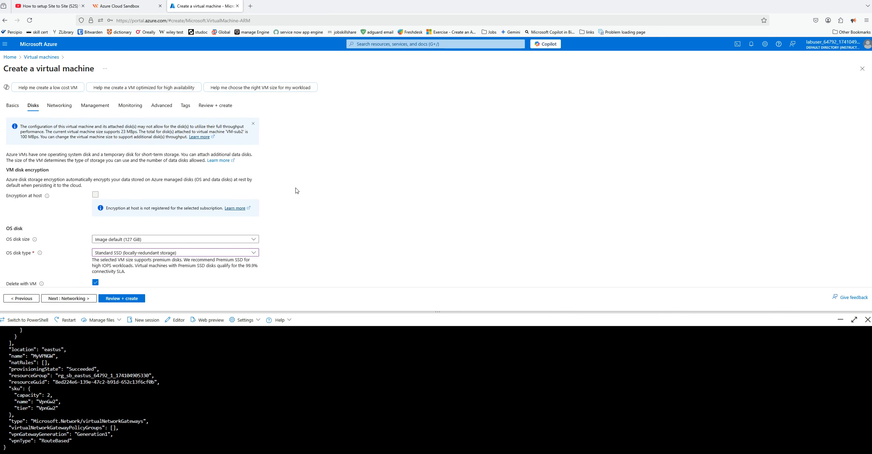
pyautogui.scroll(-3, 297, 194)
pyautogui.scroll(-1, 296, 196)
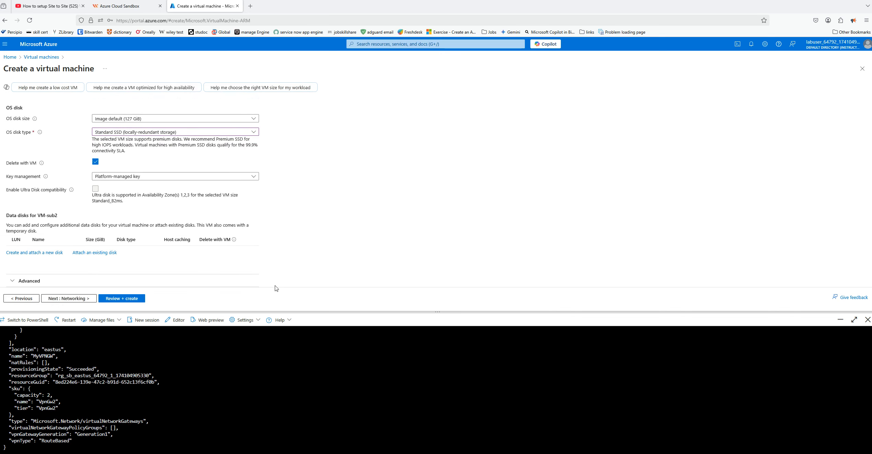
# In the networking settings, set the public IP to None and select Subnet2 (10.0.1.0/24) of VNet1
pyautogui.click(66, 299)
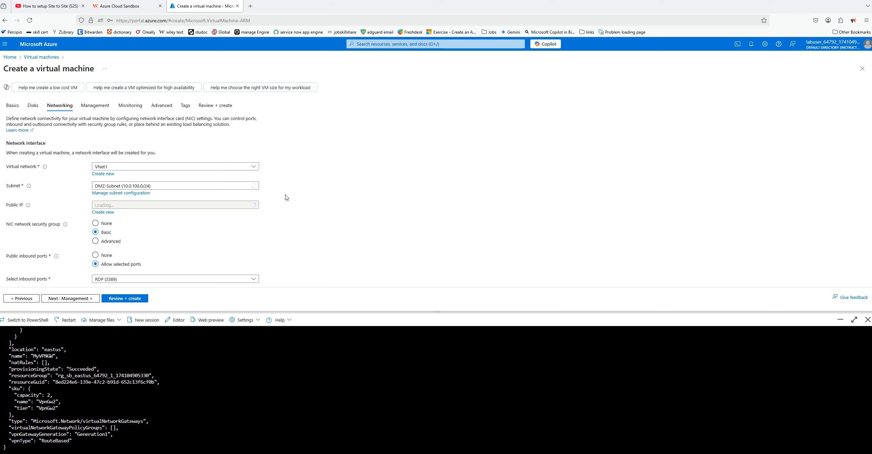
pyautogui.click(244, 206)
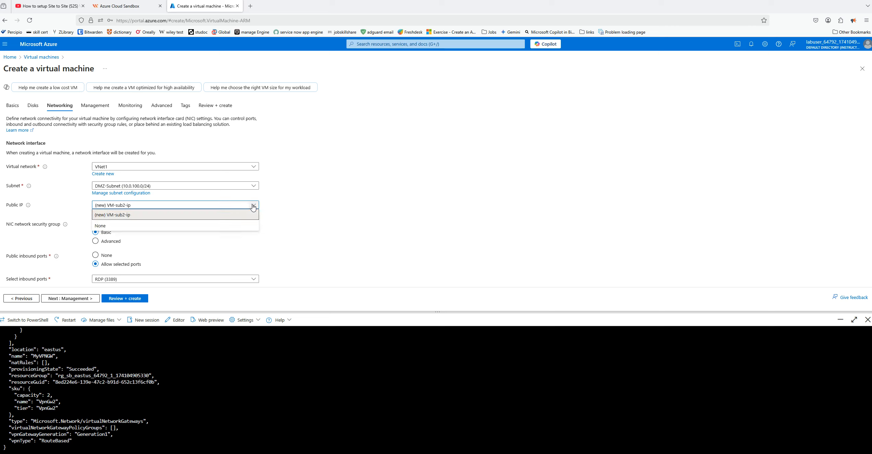
pyautogui.click(111, 225)
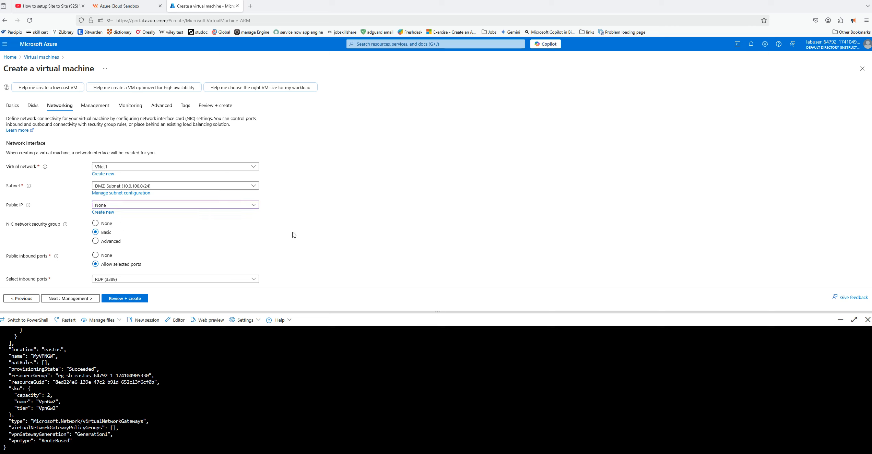
pyautogui.click(254, 188)
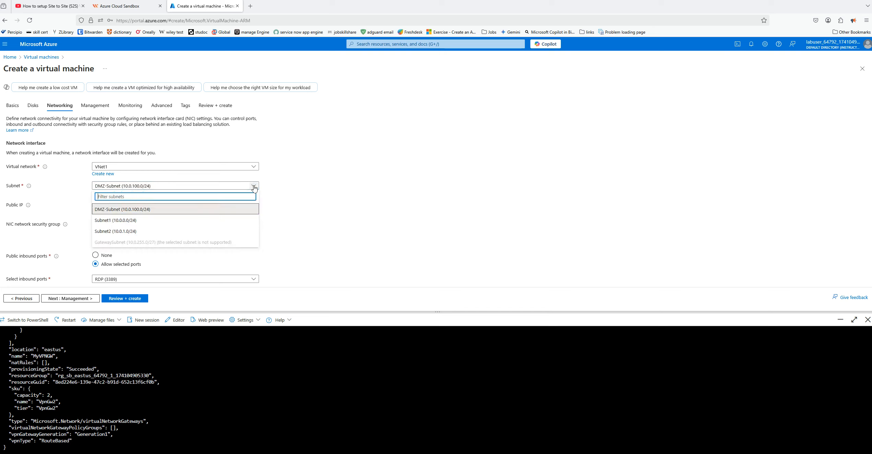
pyautogui.click(170, 230)
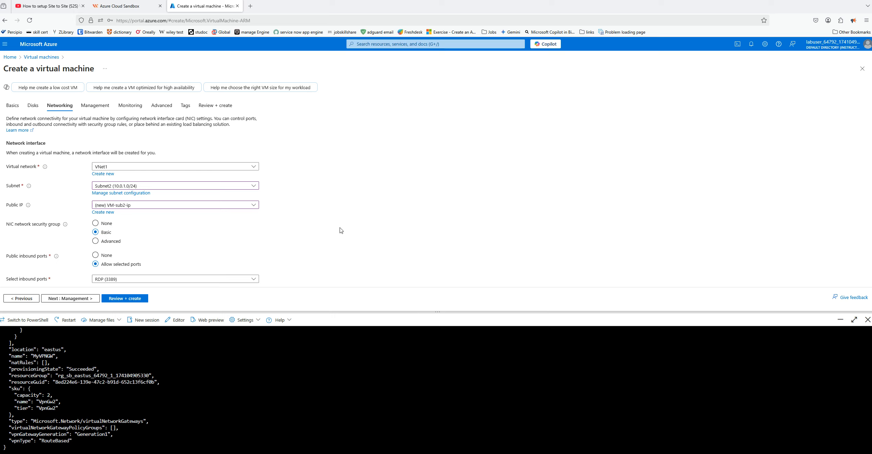
# Review the remaining networking settings, validate the configuration, and create the VM-sub2 virtual machine
pyautogui.scroll(-1, 340, 230)
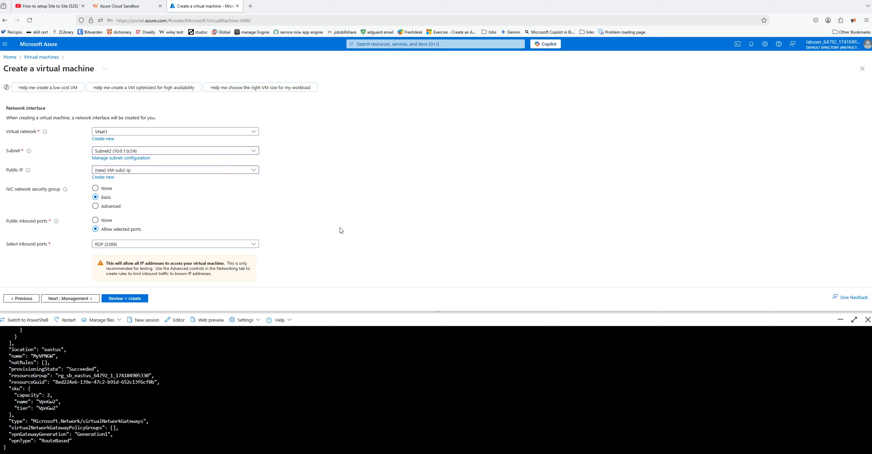
pyautogui.scroll(-2, 340, 230)
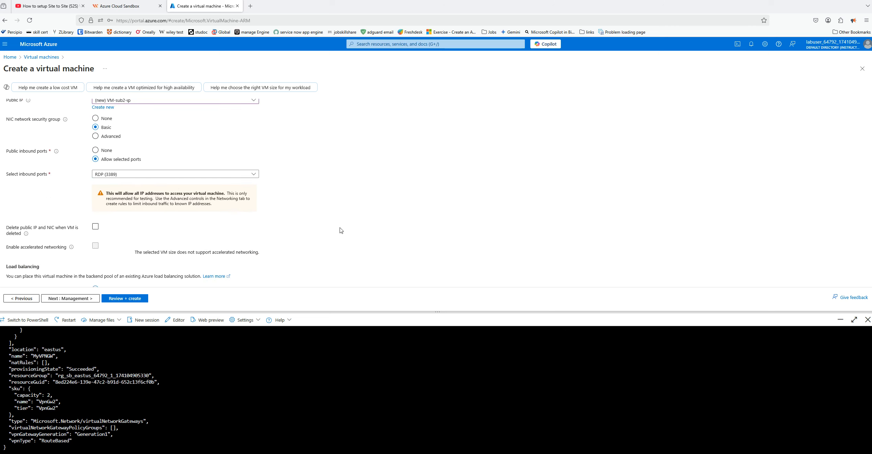
pyautogui.scroll(-1, 340, 230)
pyautogui.click(130, 299)
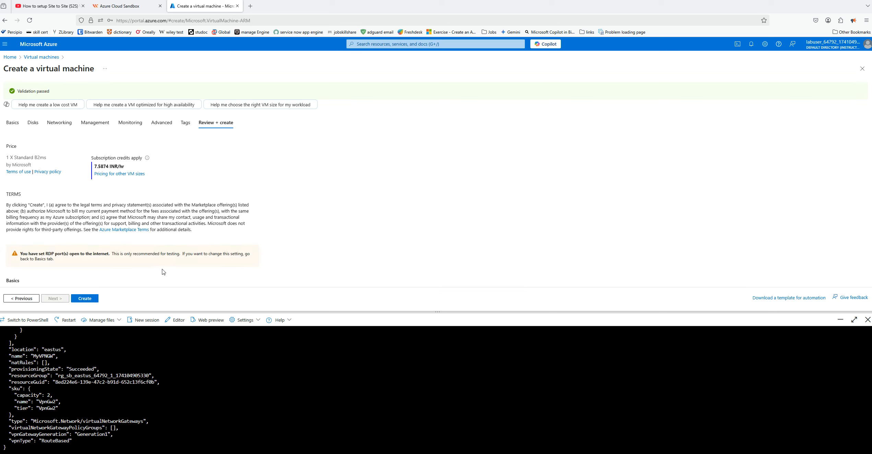
pyautogui.click(84, 299)
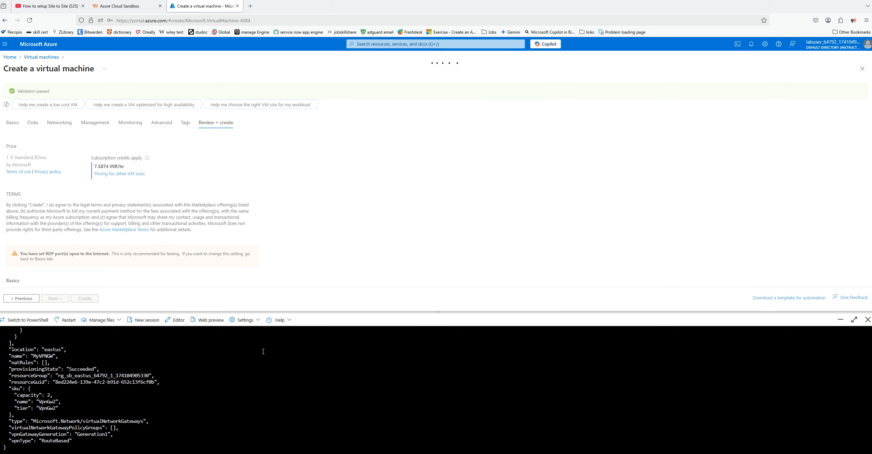
# Switch to the Windows Server 2022-on prem virtual machine in VMware, showing its Routing and Remote Access window
pyautogui.moveTo(557, 452)
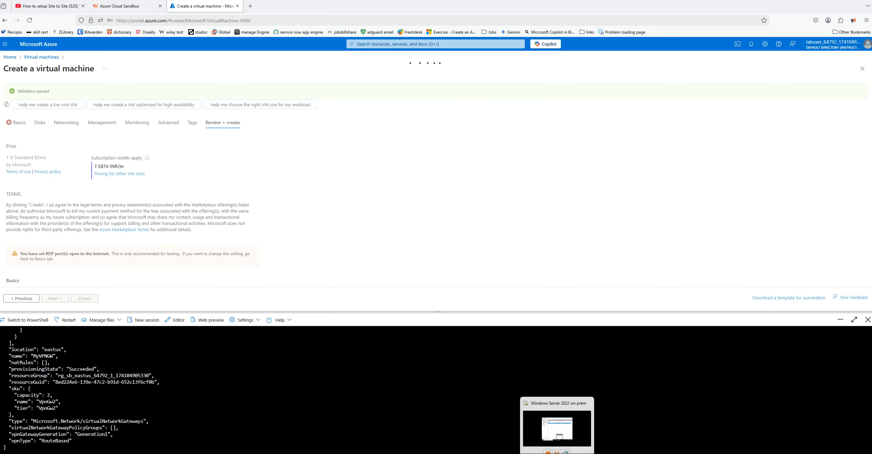
pyautogui.click(538, 428)
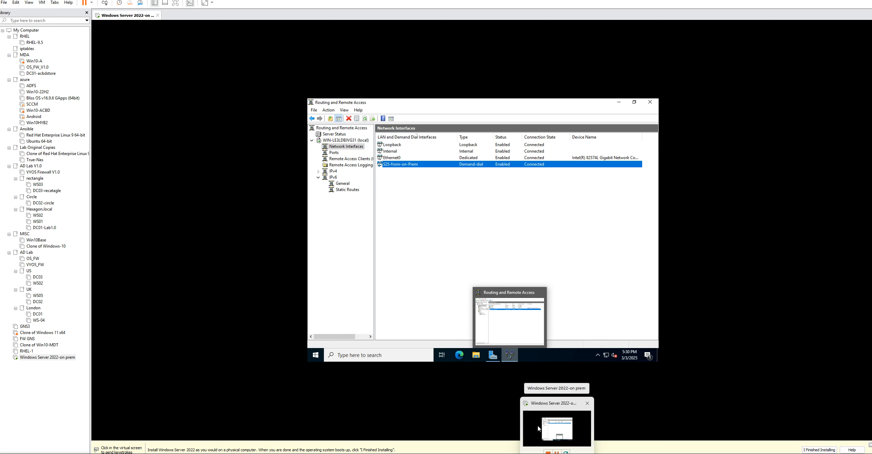
pyautogui.hotkey('alt', 'Tab')
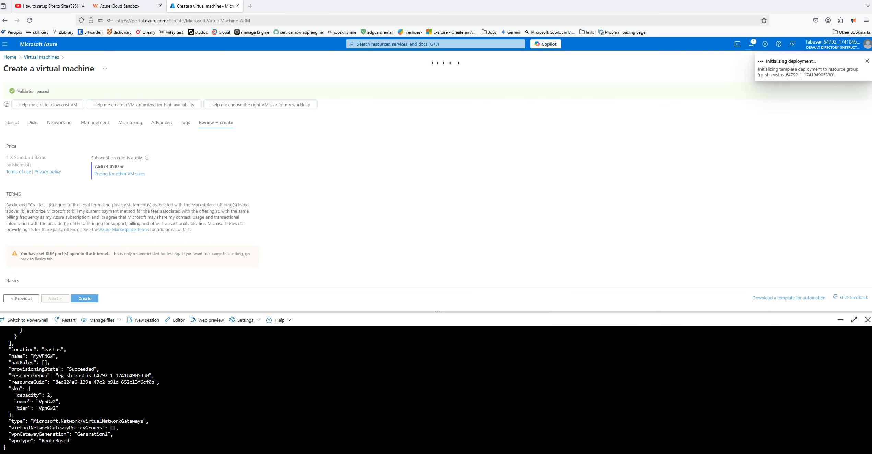
pyautogui.moveTo(559, 452)
pyautogui.click(575, 431)
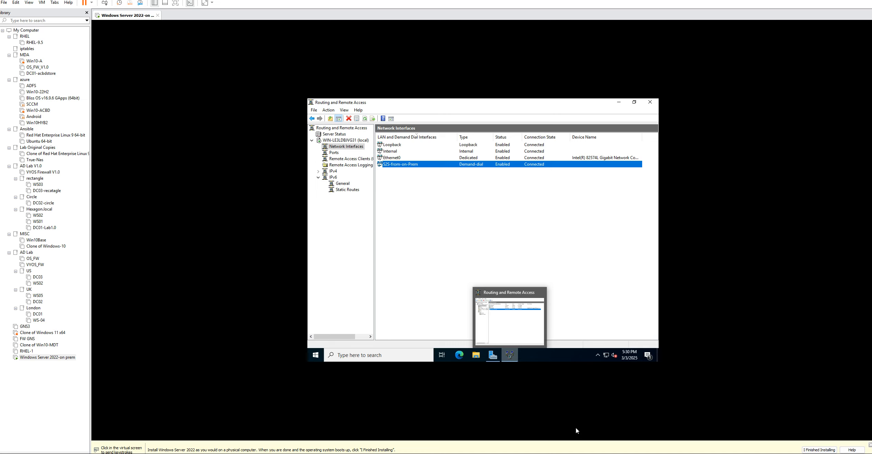
pyautogui.click(576, 428)
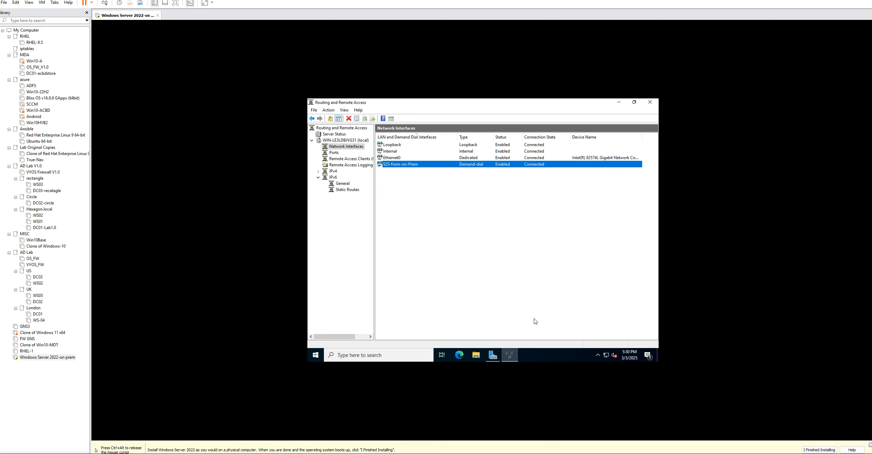
# Switch to the Azure portal, check the VM deployment notifications, dismiss the finished ones, and close the notifications list
pyautogui.moveTo(542, 453)
pyautogui.click(545, 438)
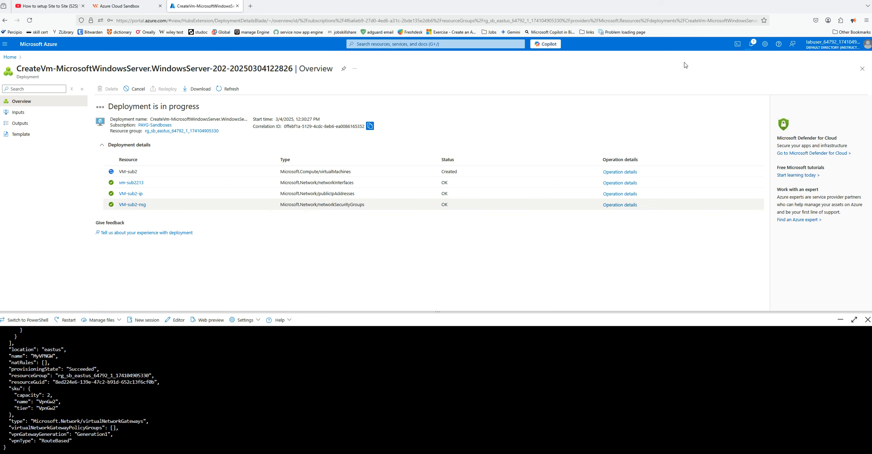
pyautogui.click(752, 44)
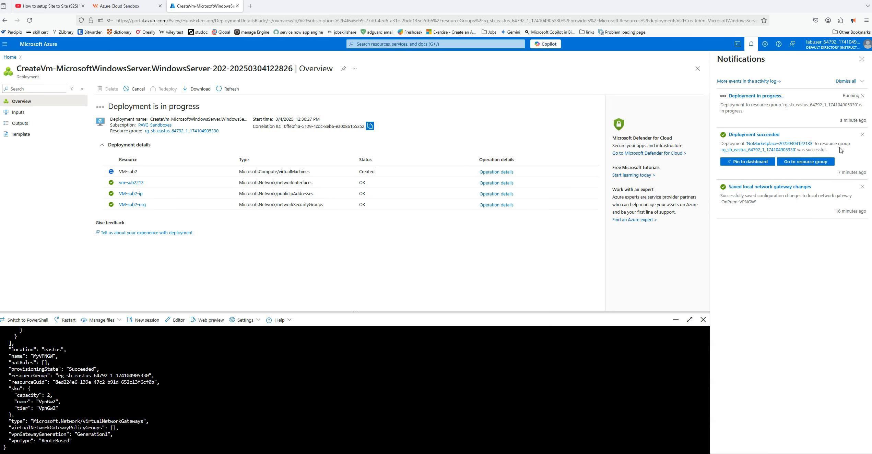
pyautogui.click(862, 135)
pyautogui.click(862, 135)
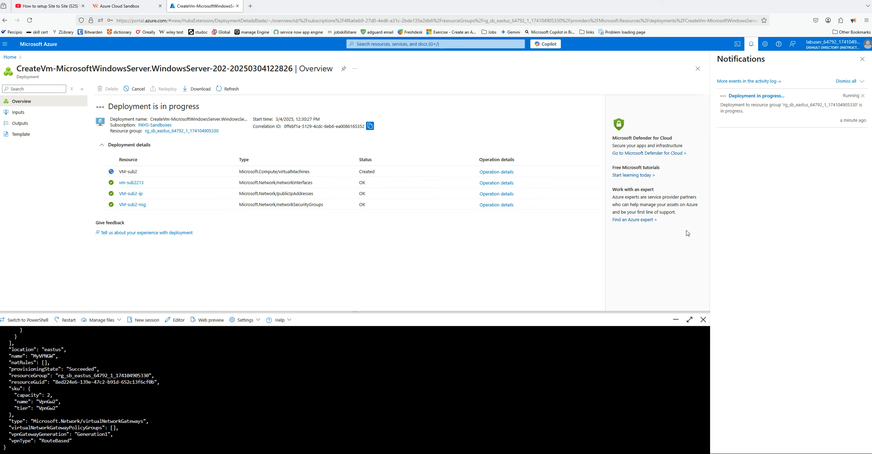
pyautogui.click(861, 59)
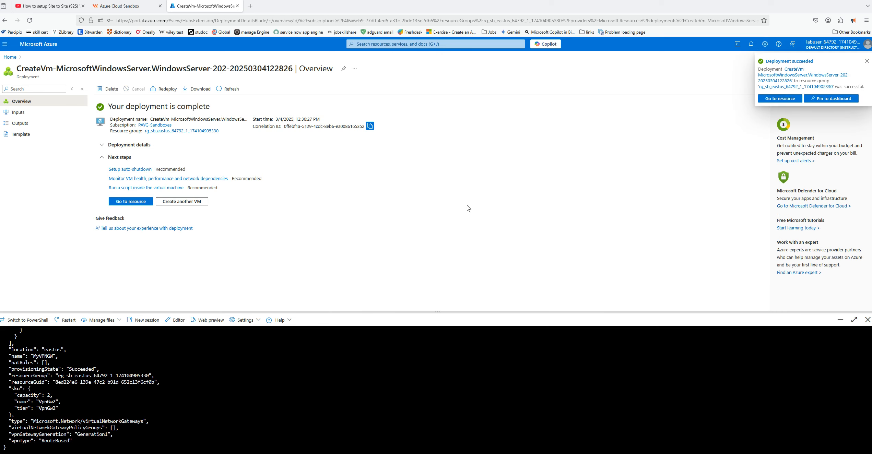
# Go to the deployed VM-sub2 resource and review its networking properties for the private IP address and subnet
pyautogui.click(133, 203)
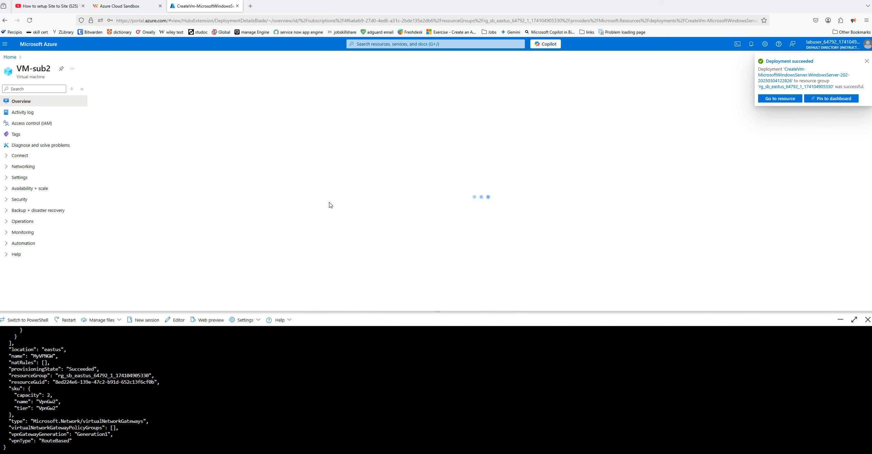
pyautogui.click(866, 62)
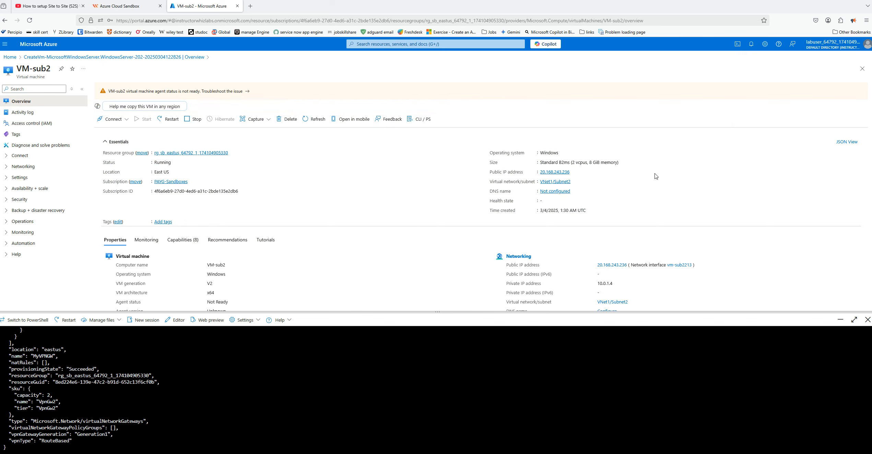
pyautogui.scroll(-1, 716, 210)
pyautogui.scroll(-1, 716, 211)
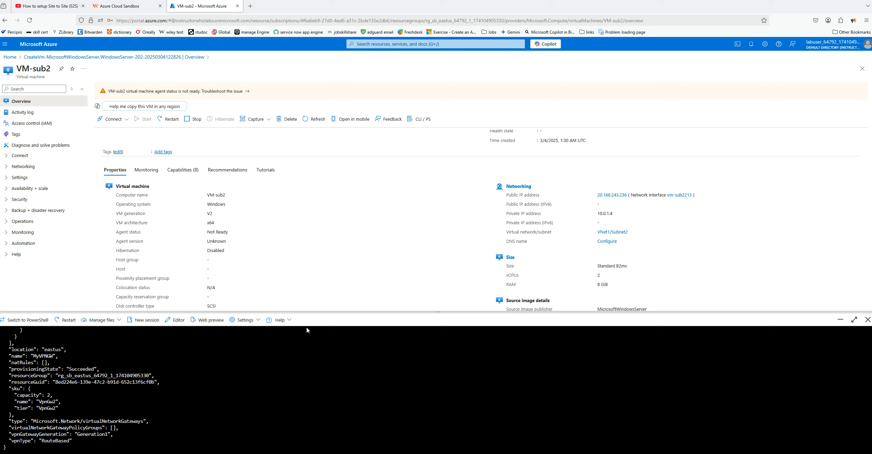
# Switch to the on-prem server in VMware, ping 10.0.1.4 from a Command Prompt, and close the prompt
pyautogui.hotkey('alt', 'Tab')
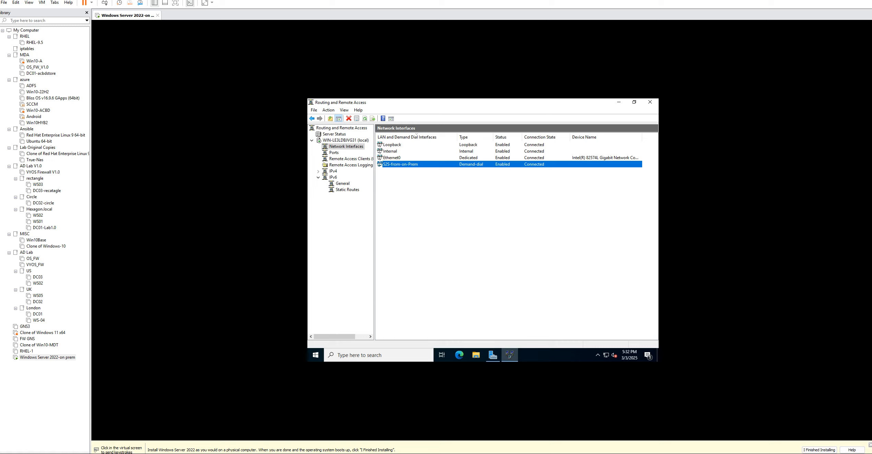
pyautogui.click(502, 284)
pyautogui.click(337, 356)
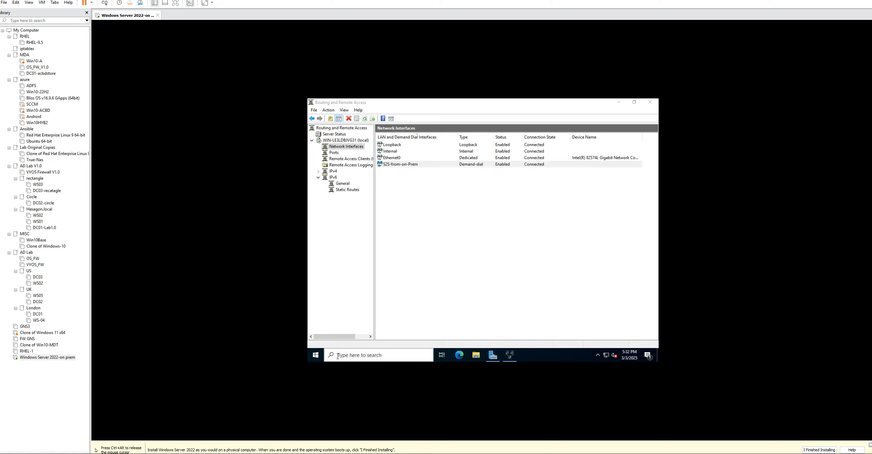
pyautogui.write('cmd')
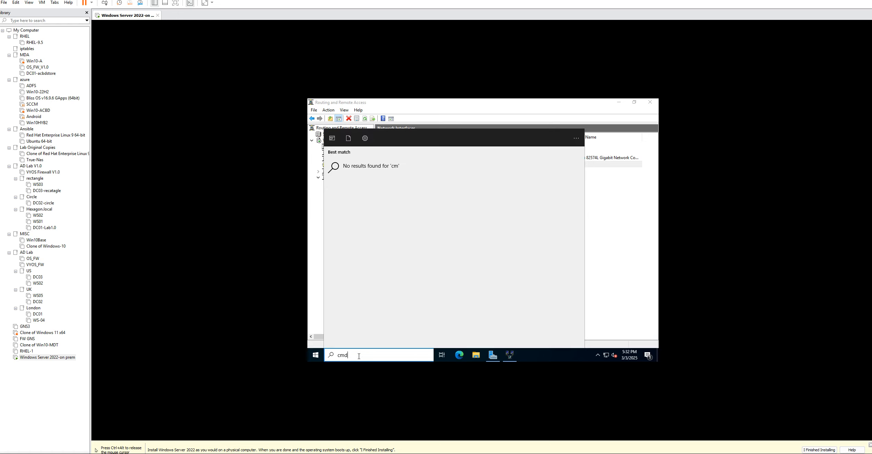
pyautogui.press('Return')
pyautogui.write('ping 10.0')
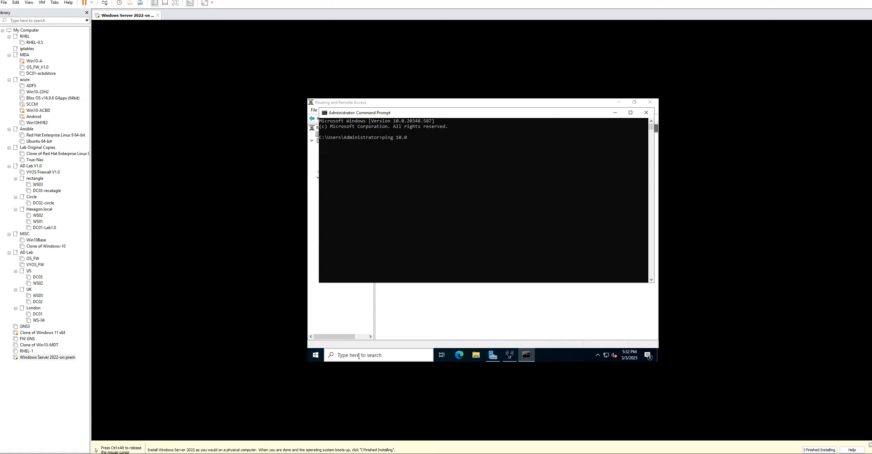
pyautogui.write('.1.4')
pyautogui.press('Return')
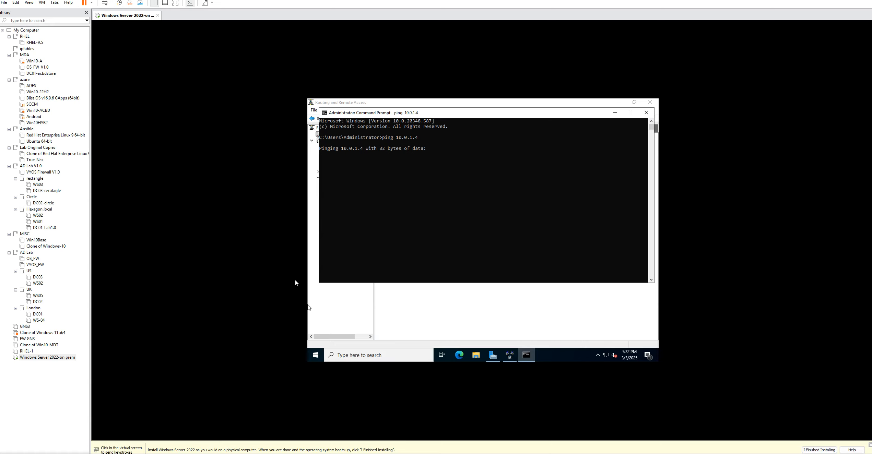
pyautogui.click(649, 115)
# Open Remote Desktop Connection on the on-prem server and start a connection to 10.0.1.4
pyautogui.click(345, 353)
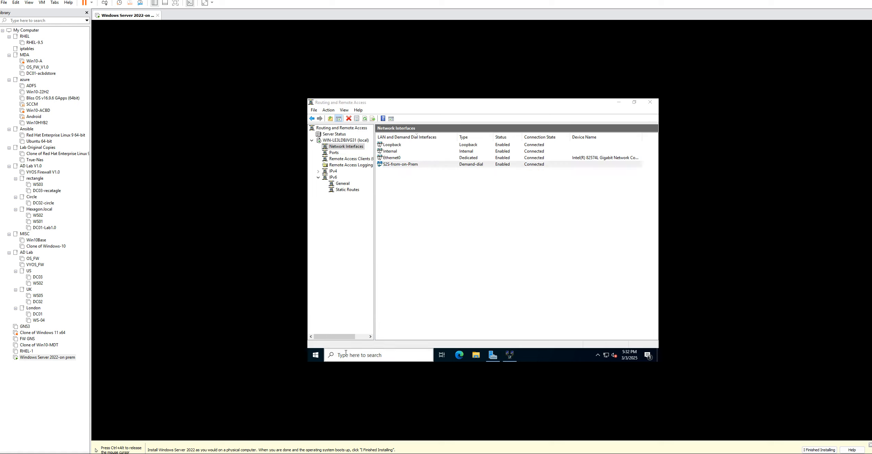
pyautogui.write('runrdp')
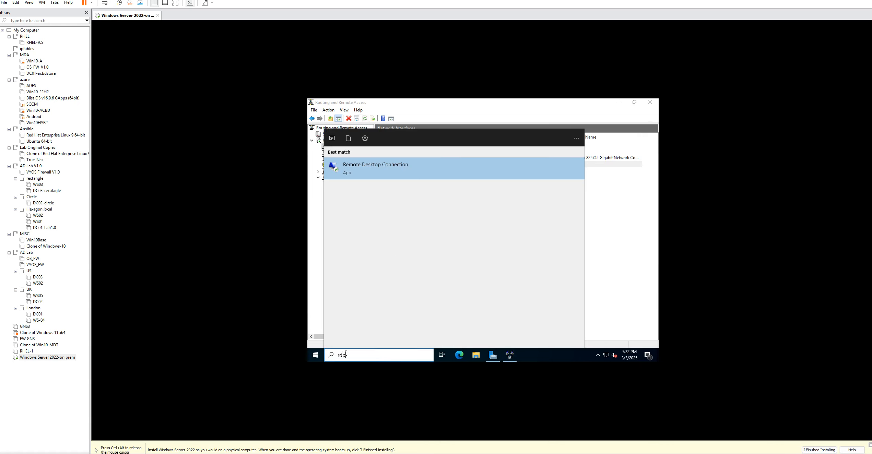
pyautogui.click(418, 173)
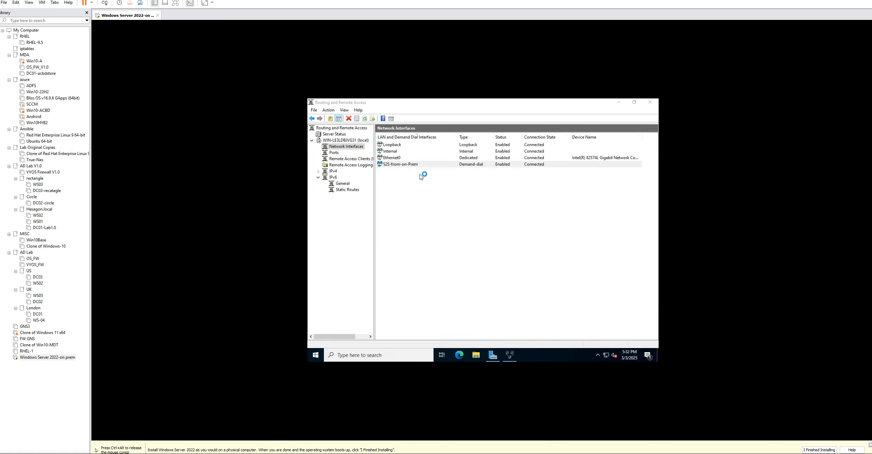
pyautogui.click(532, 453)
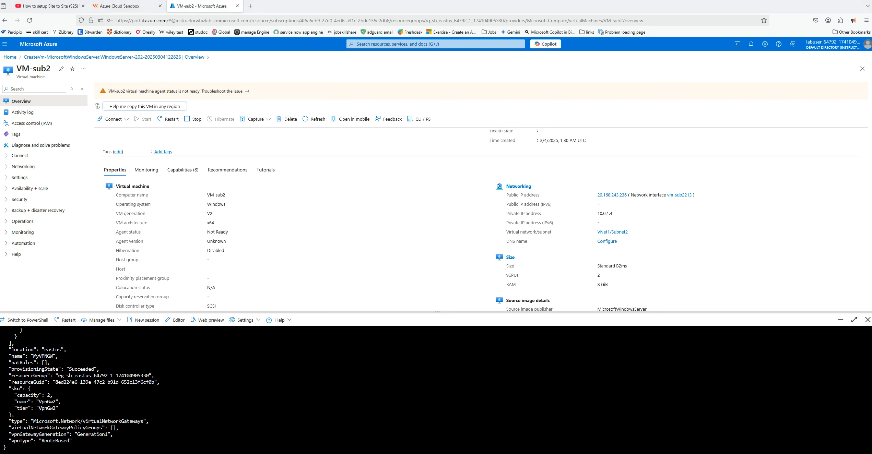
pyautogui.click(525, 453)
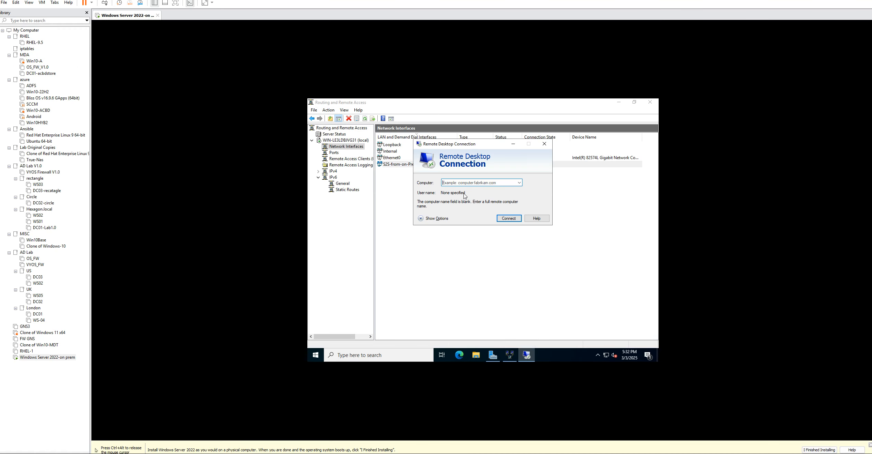
pyautogui.write('10.0.1.4')
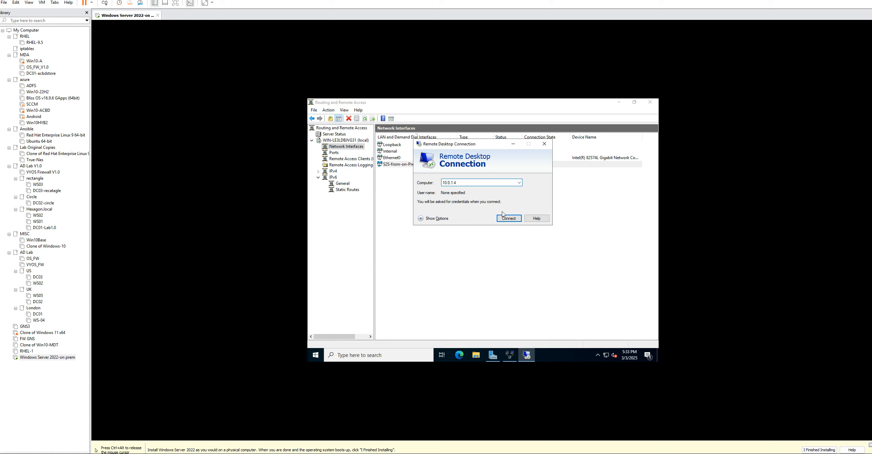
pyautogui.click(509, 220)
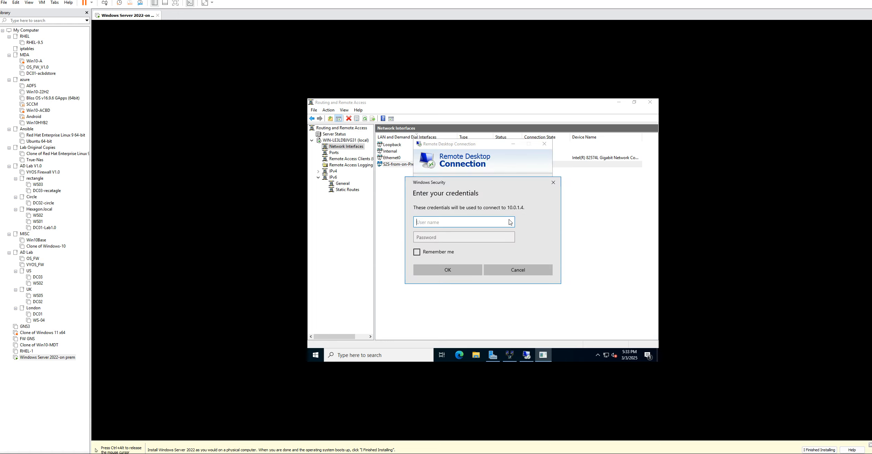
# Sign in to the remote VM as azureuser with the account password and accept the certificate warning
pyautogui.write('azureuser')
pyautogui.click(453, 235)
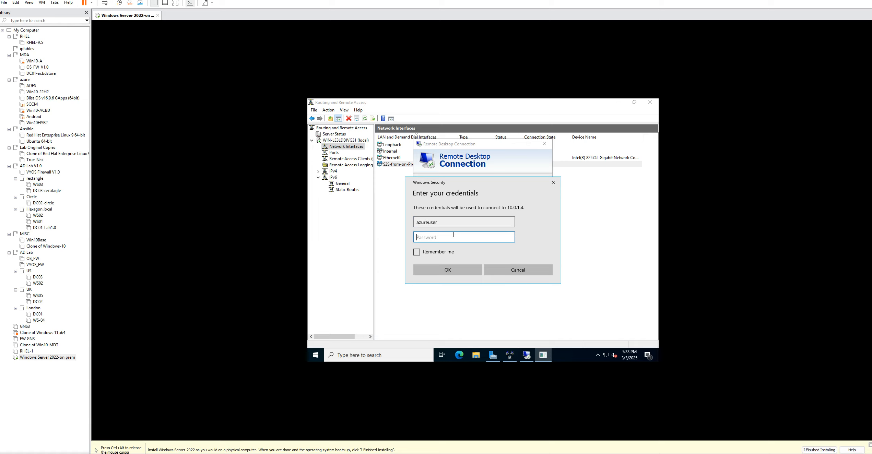
pyautogui.write('•••••••••••••')
pyautogui.click(461, 272)
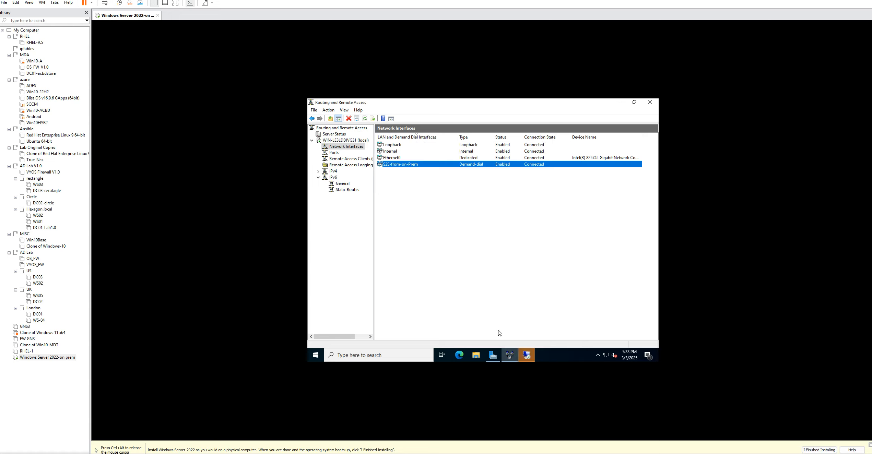
pyautogui.click(525, 357)
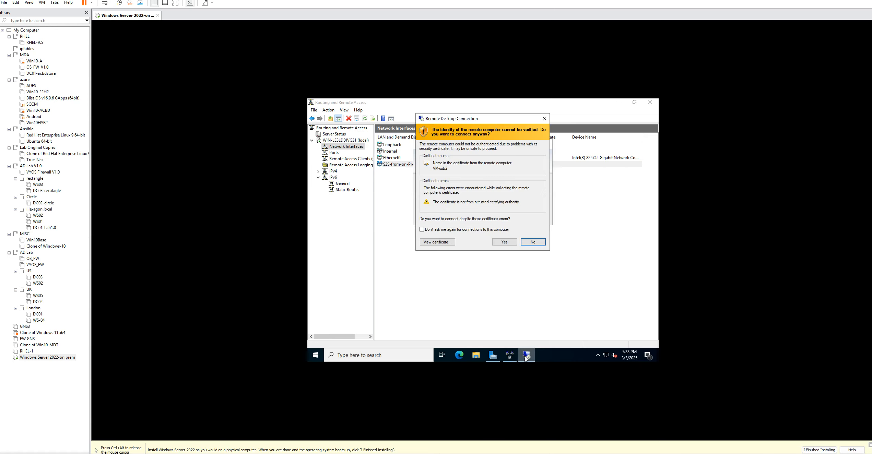
pyautogui.click(502, 244)
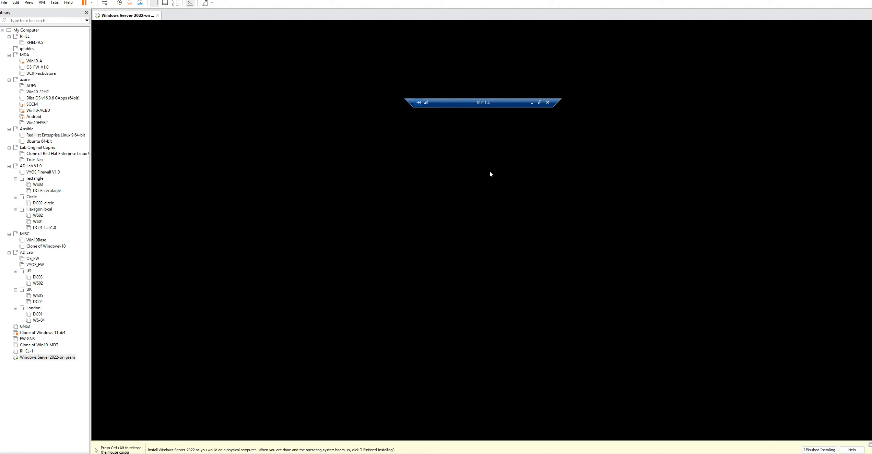
# Return the remote session to full screen and allow the VM to be discoverable on its network
pyautogui.click(539, 102)
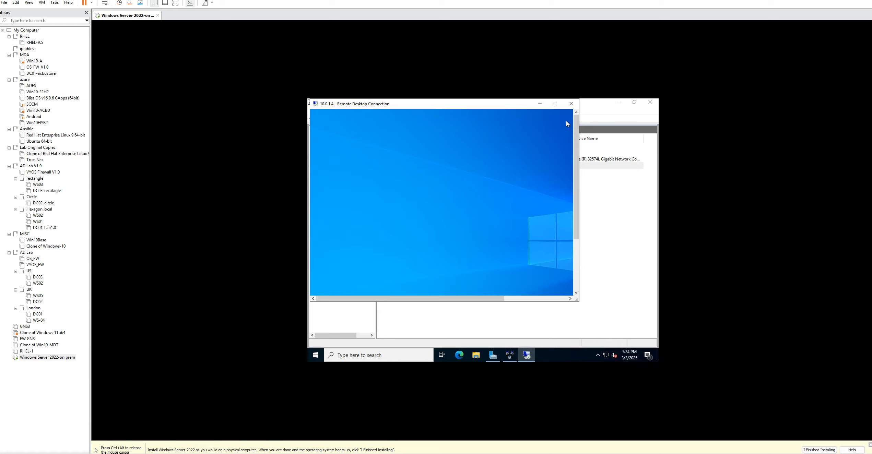
pyautogui.click(555, 103)
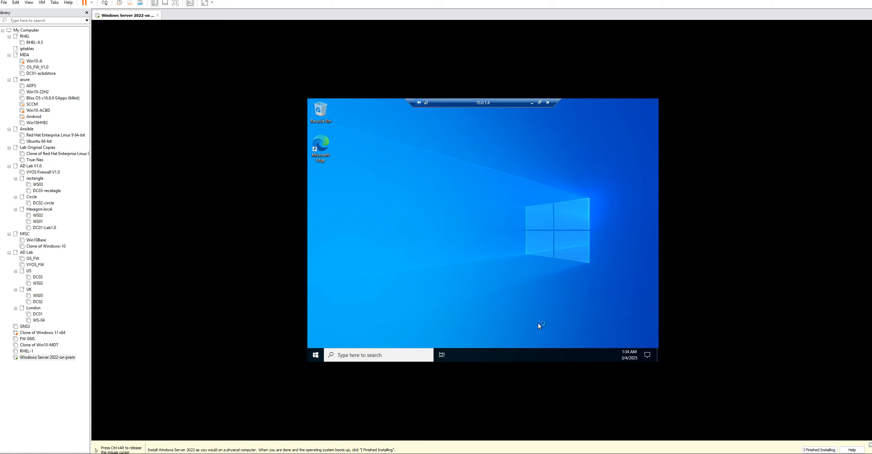
pyautogui.click(319, 352)
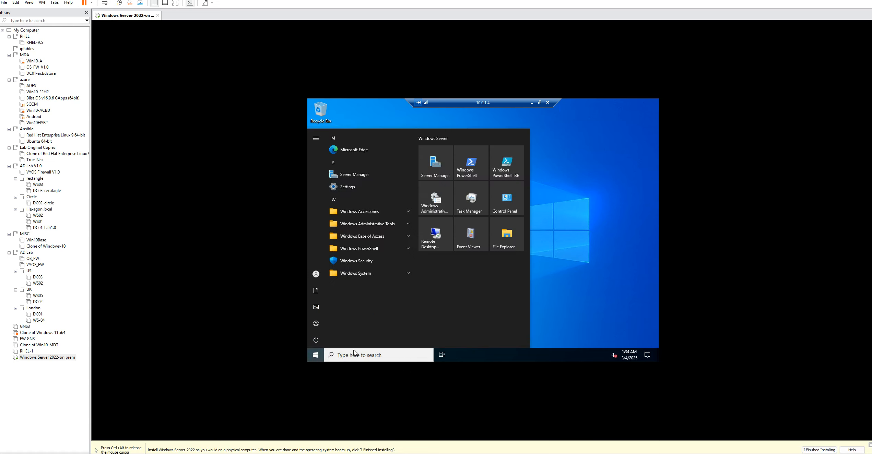
pyautogui.click(353, 355)
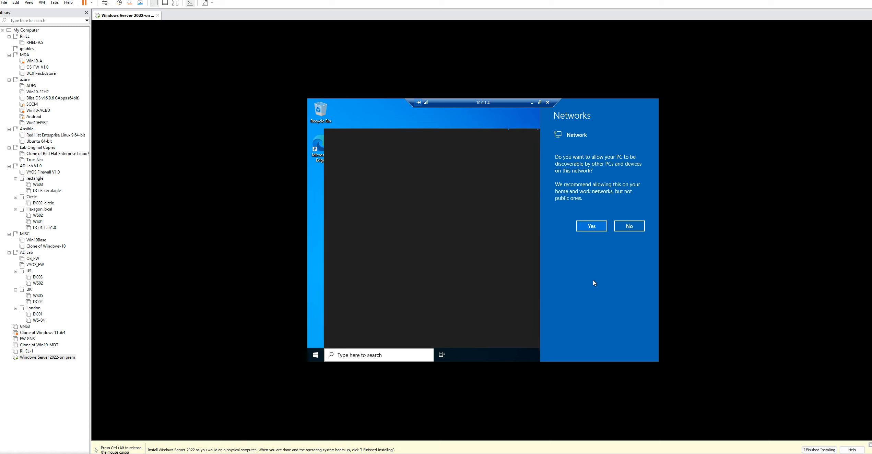
pyautogui.click(588, 227)
# Open an elevated Command Prompt on the remote VM and check its IP configuration with ipconfig
pyautogui.write('cmd')
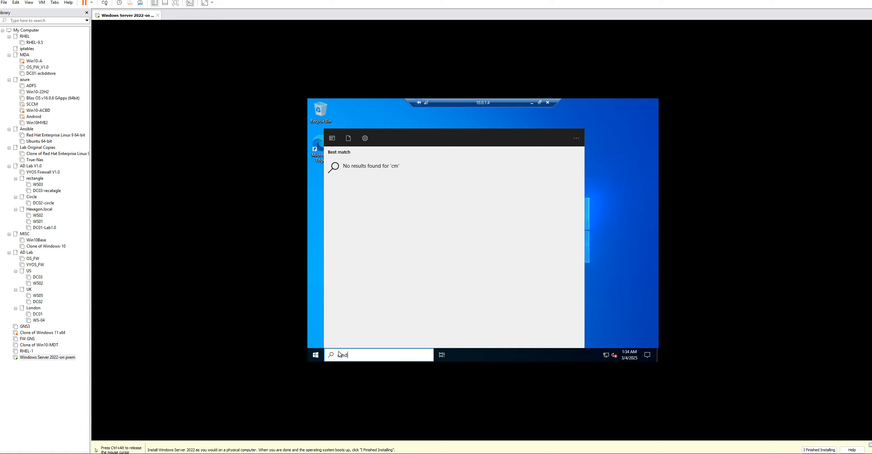
pyautogui.hotkey('ctrl', 'shift', 'Return')
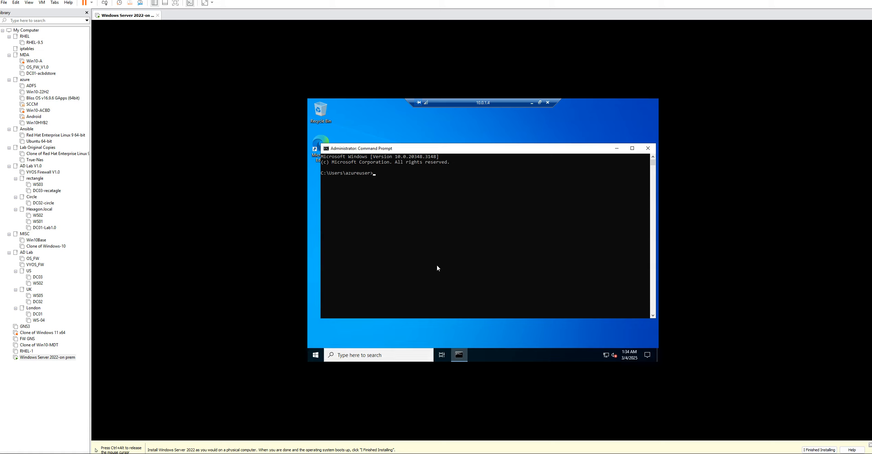
pyautogui.write('ipconfig')
pyautogui.press('Return')
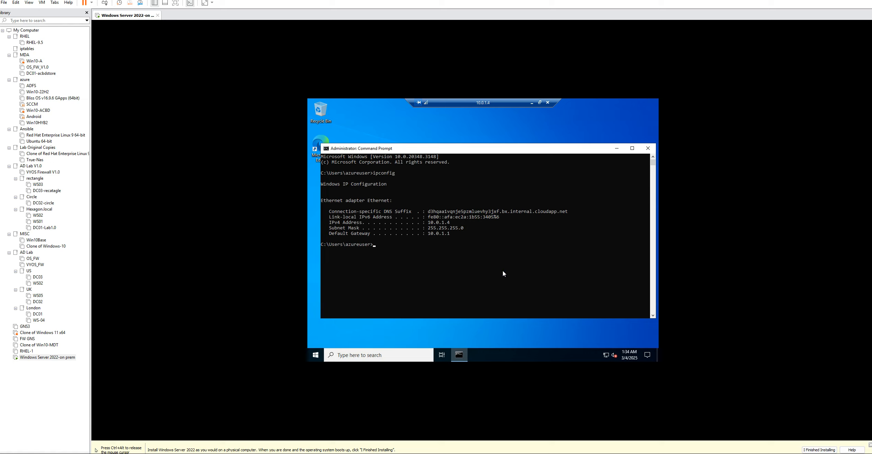
# Try to list the remote VM's routes with the commands "show ip route" and "ip route show"
pyautogui.write('show')
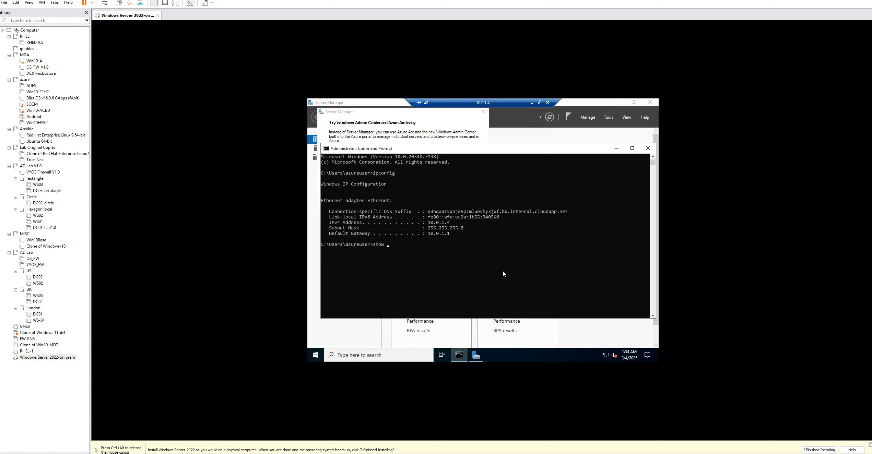
pyautogui.write('p route')
pyautogui.press('Return')
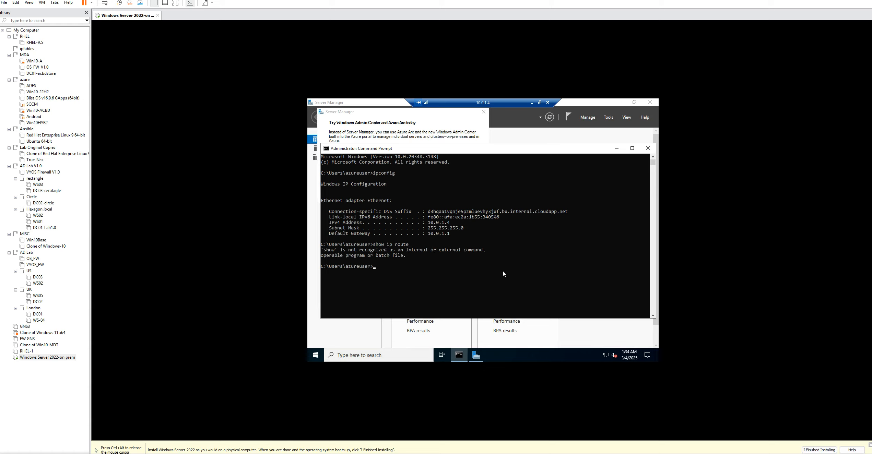
pyautogui.write('ip route show')
pyautogui.press('Return')
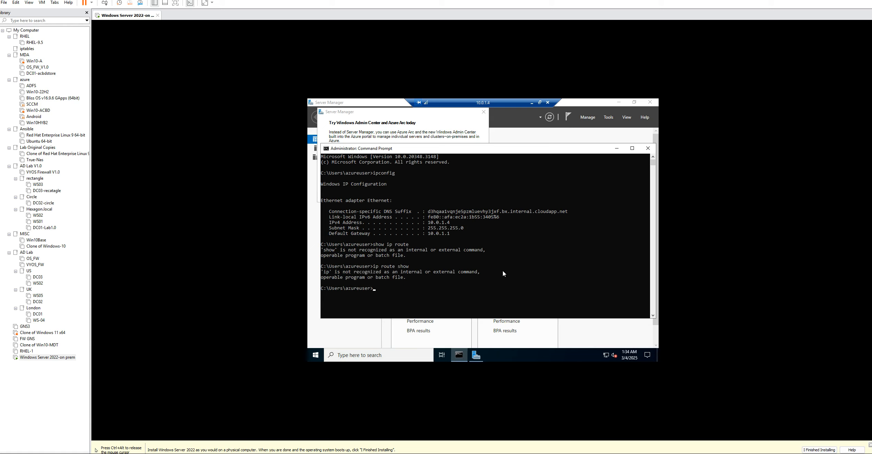
# Close the remote VM's Command Prompt and dismiss the Windows Admin Center and Azure Arc message in Server Manager
pyautogui.press('Return')
pyautogui.click(647, 149)
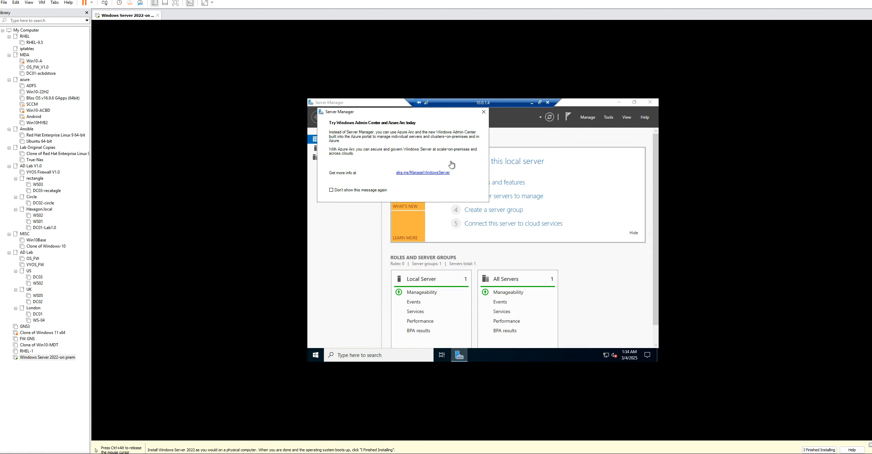
pyautogui.click(483, 113)
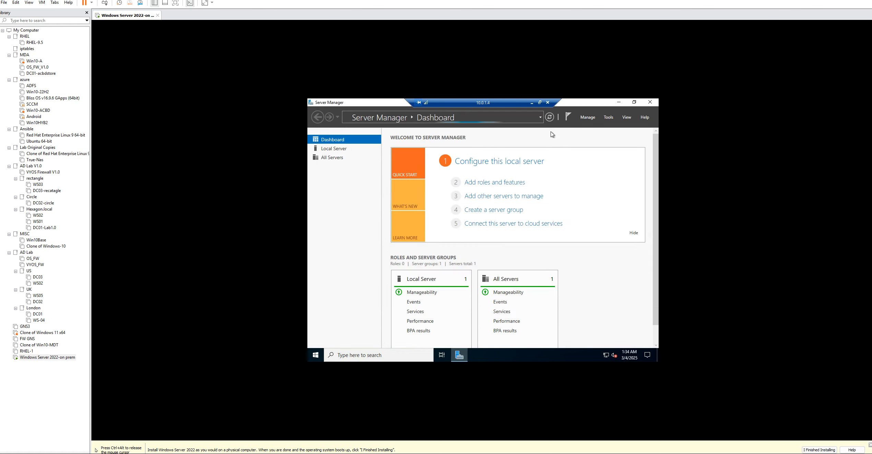
# Close Server Manager on the remote VM and disconnect the remote desktop session to 10.0.1.4
pyautogui.click(651, 102)
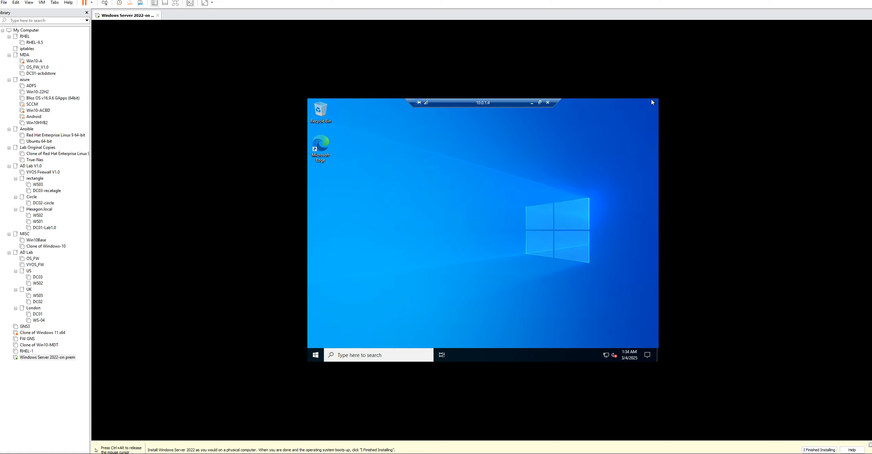
pyautogui.click(548, 103)
pyautogui.click(505, 241)
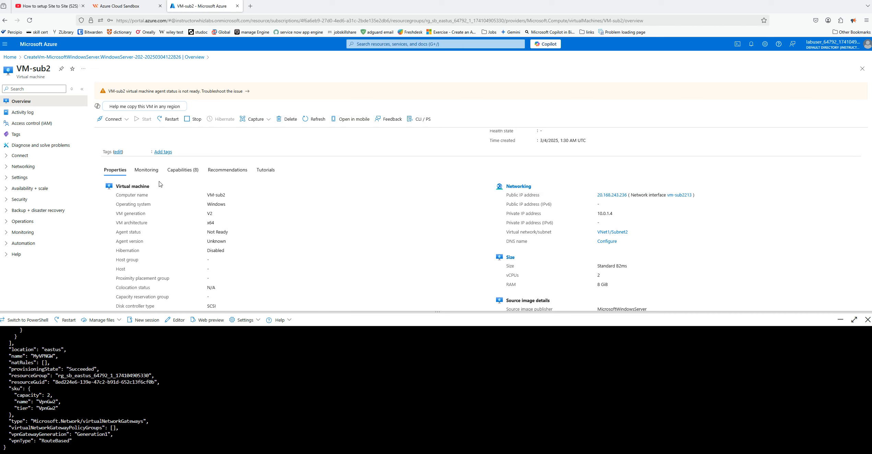
# Inspect the configuration and overview of VM-sub2's public IP address in the Azure portal, and return to the VM's overview
pyautogui.click(611, 196)
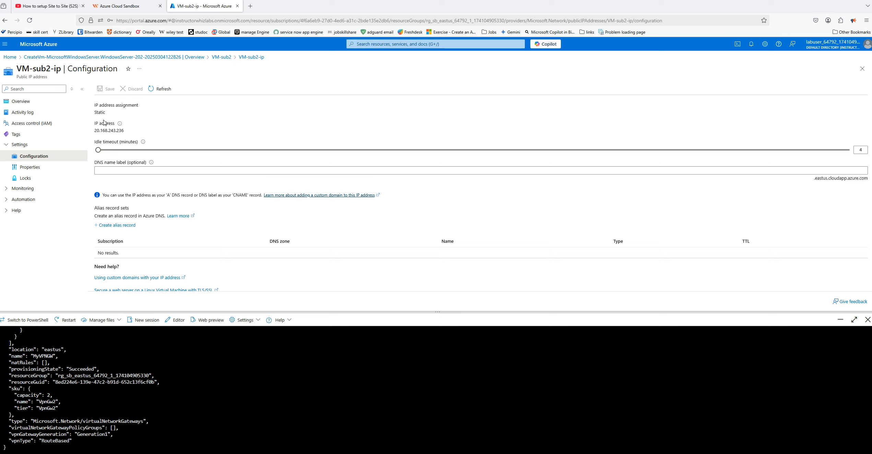
pyautogui.click(30, 101)
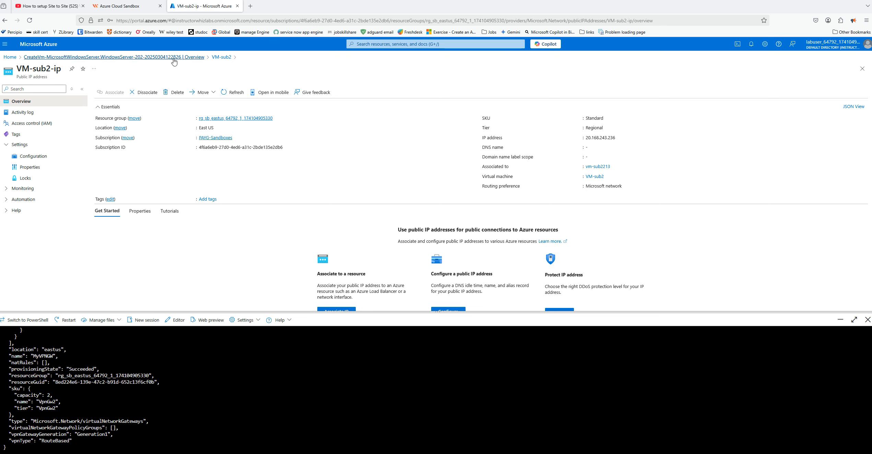
pyautogui.click(221, 60)
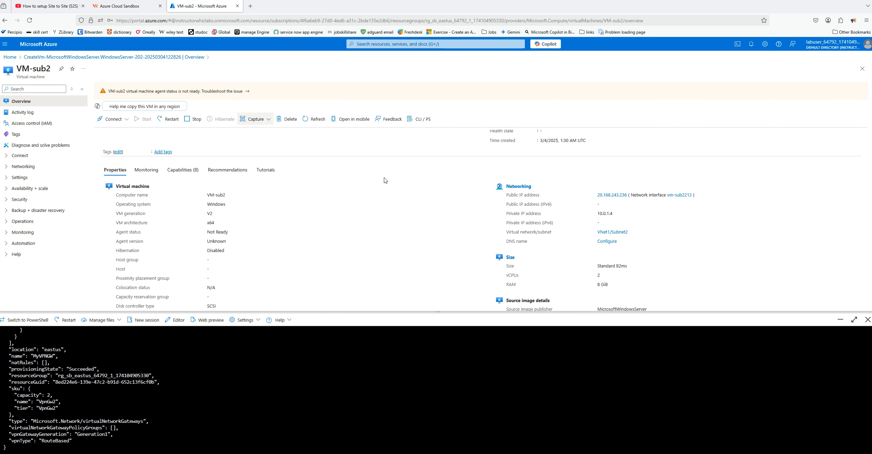
# Show the effective routes of VM-sub2's primary network interface, vm-sub2213, from the VM's network settings
pyautogui.click(513, 187)
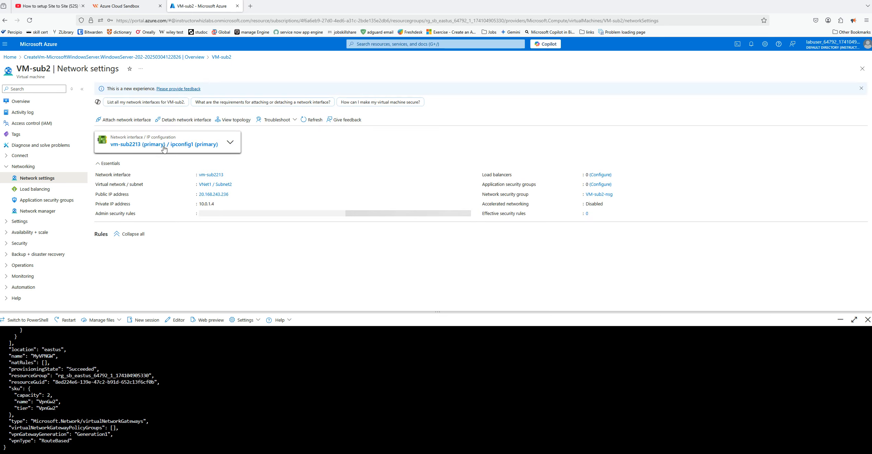
pyautogui.click(156, 144)
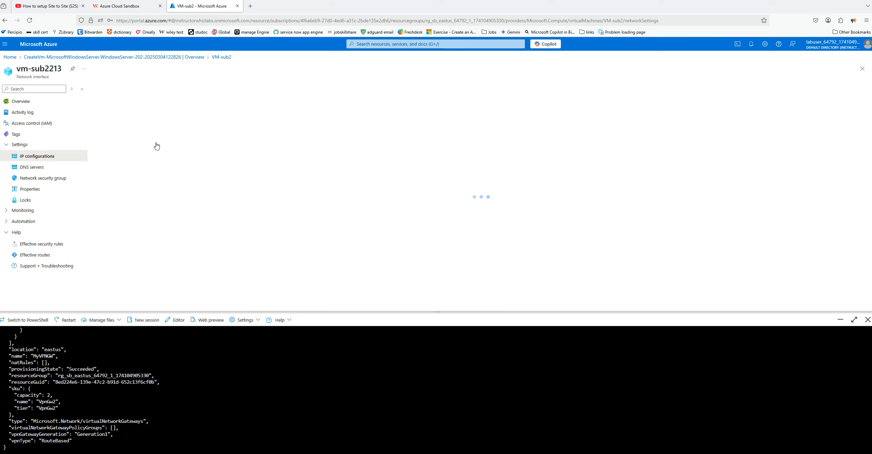
pyautogui.click(25, 256)
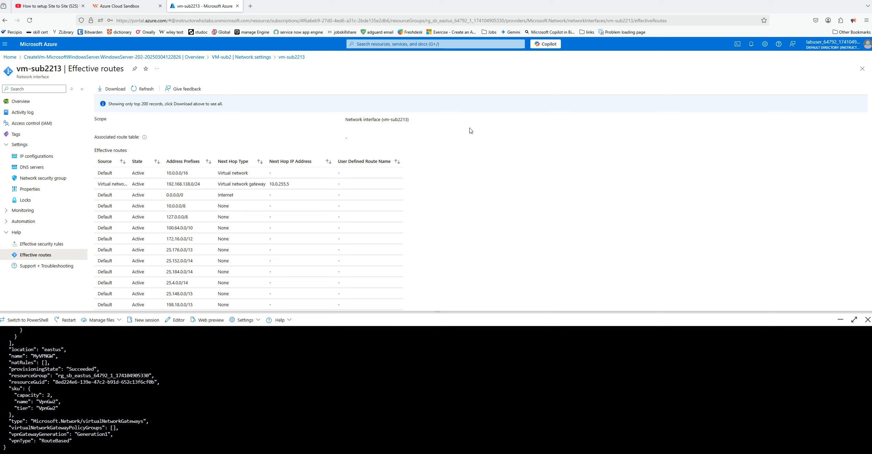
# Examine the address prefixes and next hops in vm-sub2213's effective routes and compare them with the Subnet2 route table in Routing.drawio
pyautogui.scroll(-2, 463, 132)
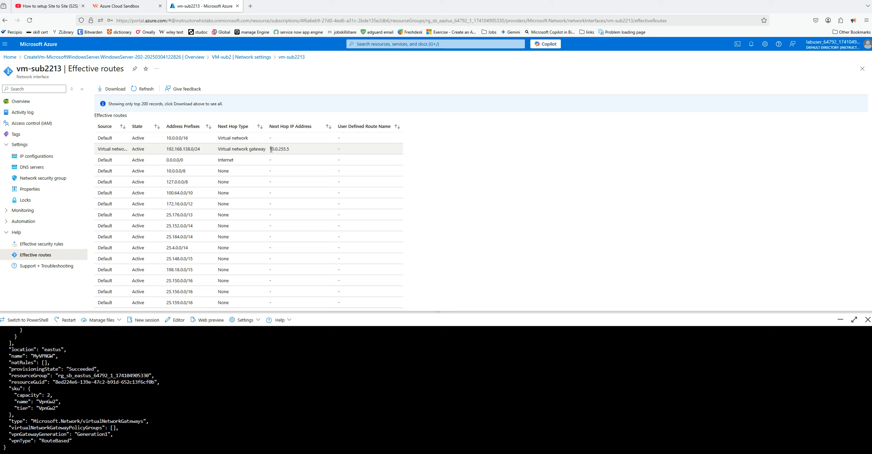
pyautogui.moveTo(271, 149); pyautogui.dragTo(292, 150)
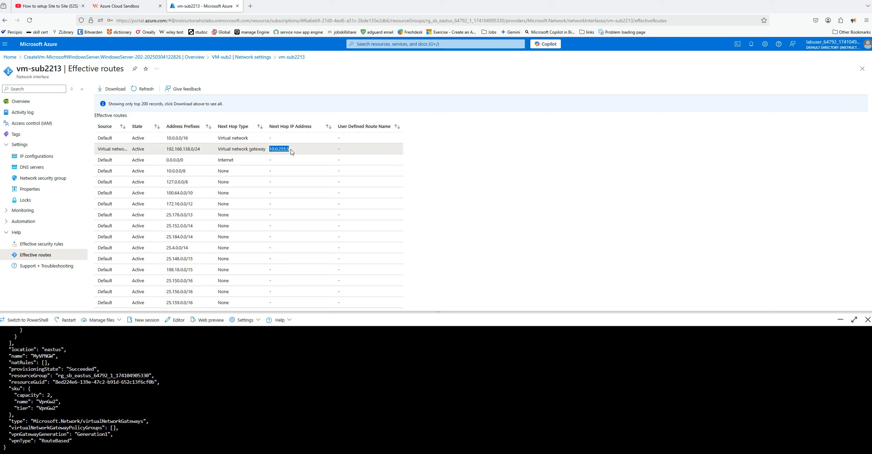
pyautogui.click(509, 148)
pyautogui.moveTo(189, 139); pyautogui.dragTo(167, 138)
pyautogui.click(221, 137)
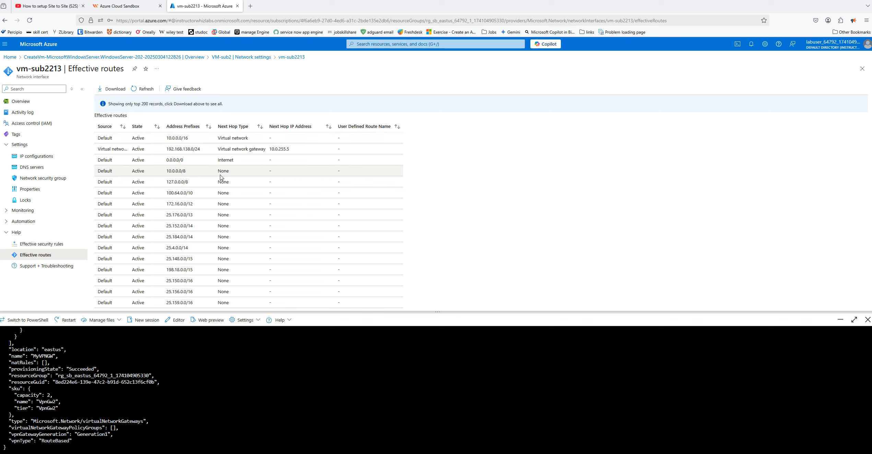
pyautogui.scroll(-2, 214, 178)
pyautogui.scroll(-2, 214, 178)
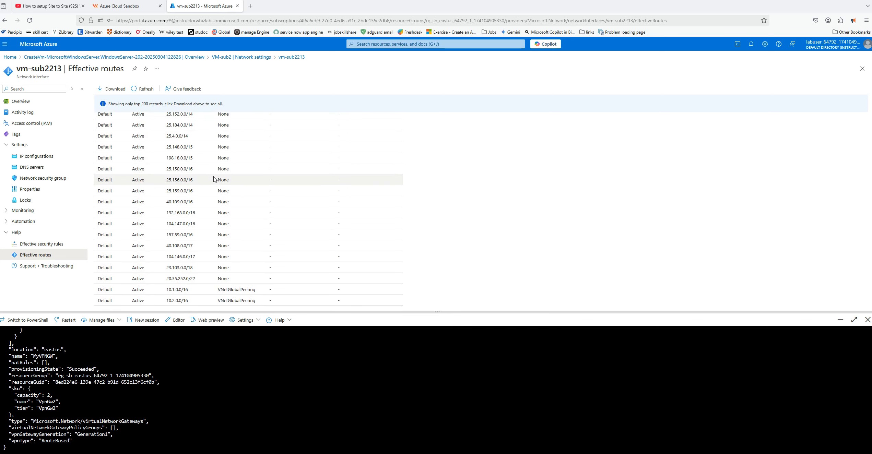
pyautogui.scroll(4, 214, 177)
pyautogui.scroll(-5, 214, 178)
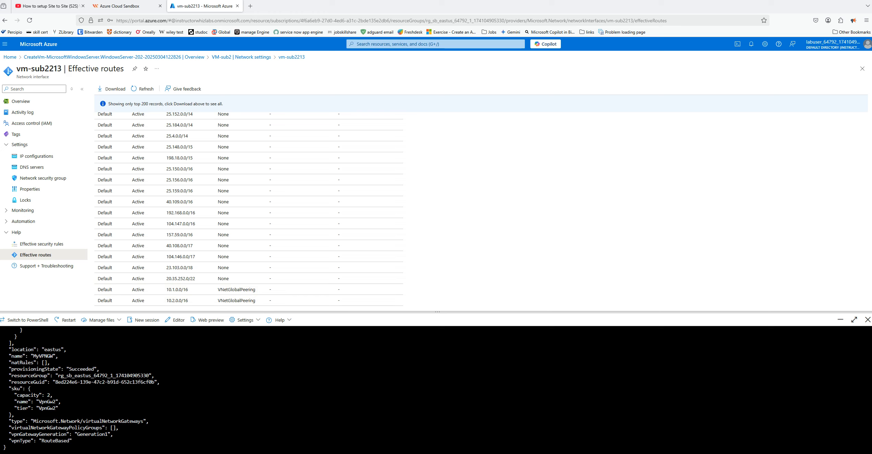
pyautogui.click(572, 453)
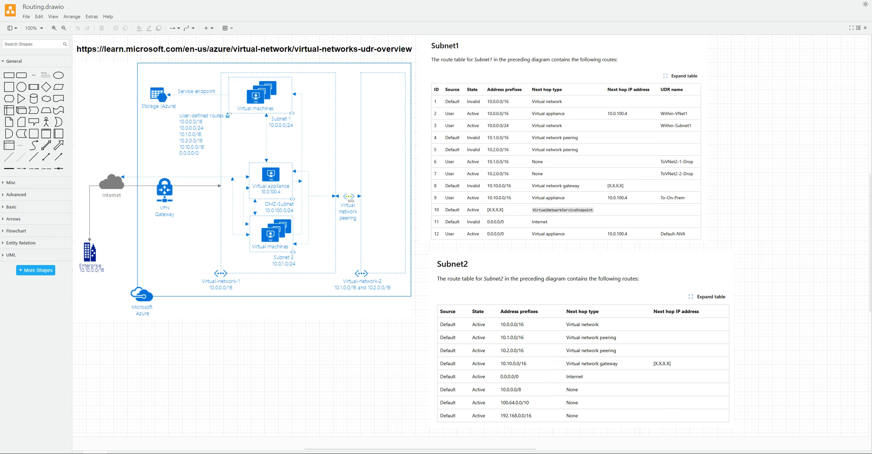
pyautogui.hotkey('alt', 'Tab')
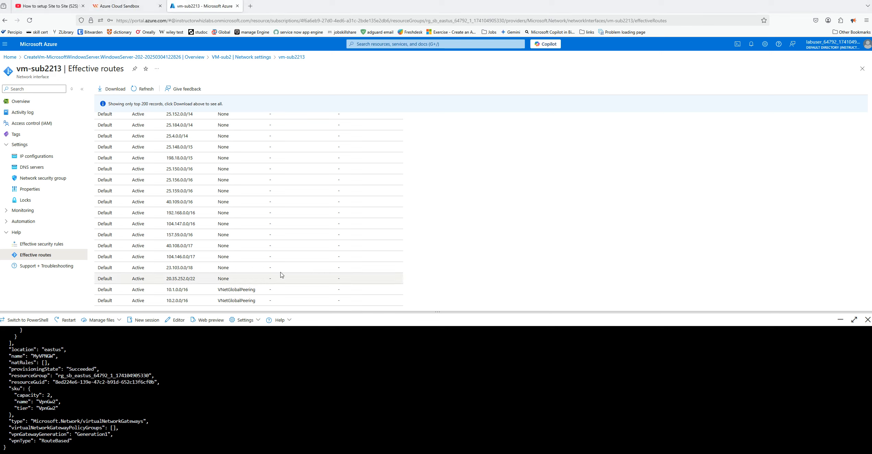